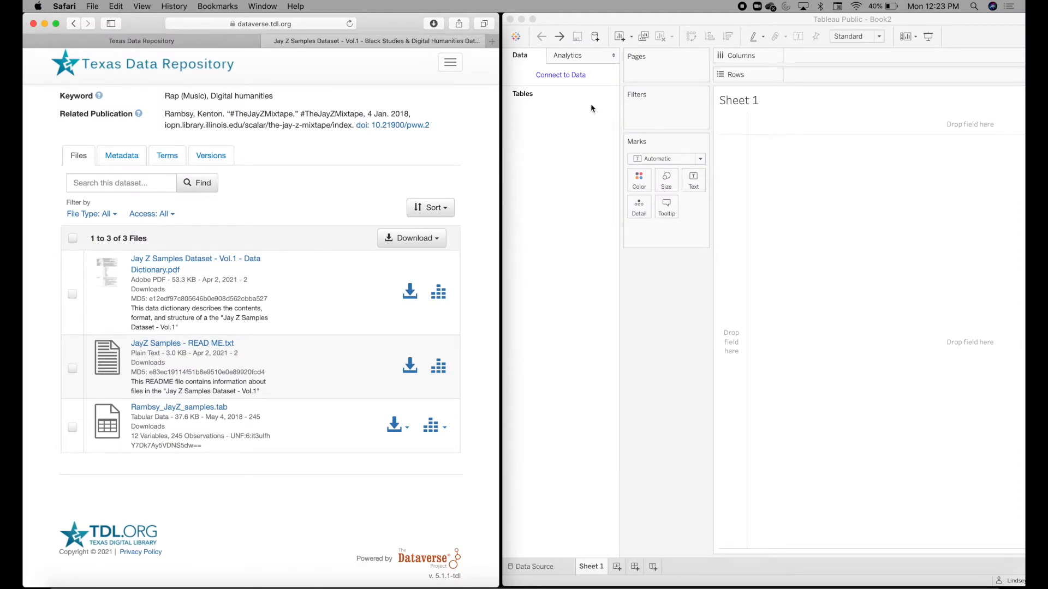
- Load the downloaded Rambsy_JayZ_samples.csv file into Tableau Public as the data source and look through its rows
click(434, 24)
drag(414, 70, 571, 108)
drag(570, 108, 574, 109)
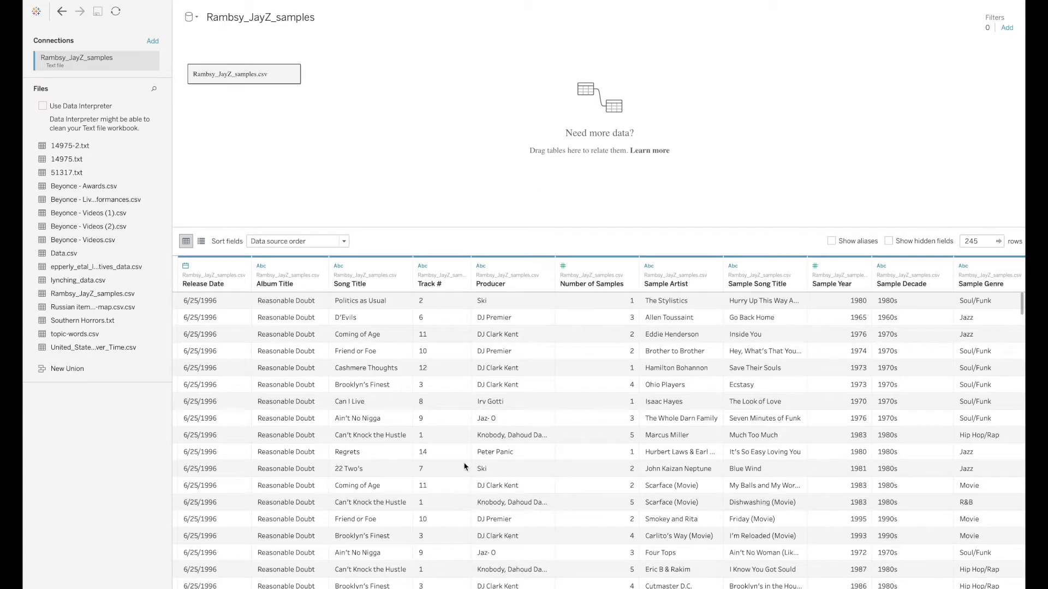
scroll(460, 477, down, 10)
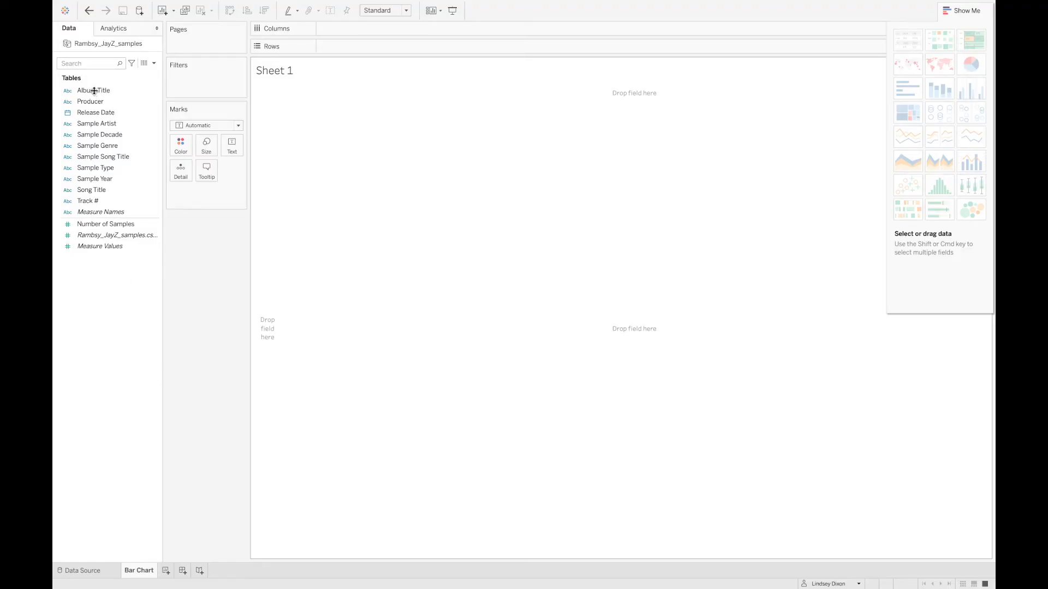
- Place the Album Title and Number of Samples fields on Columns
click(87, 91)
drag(88, 91, 339, 29)
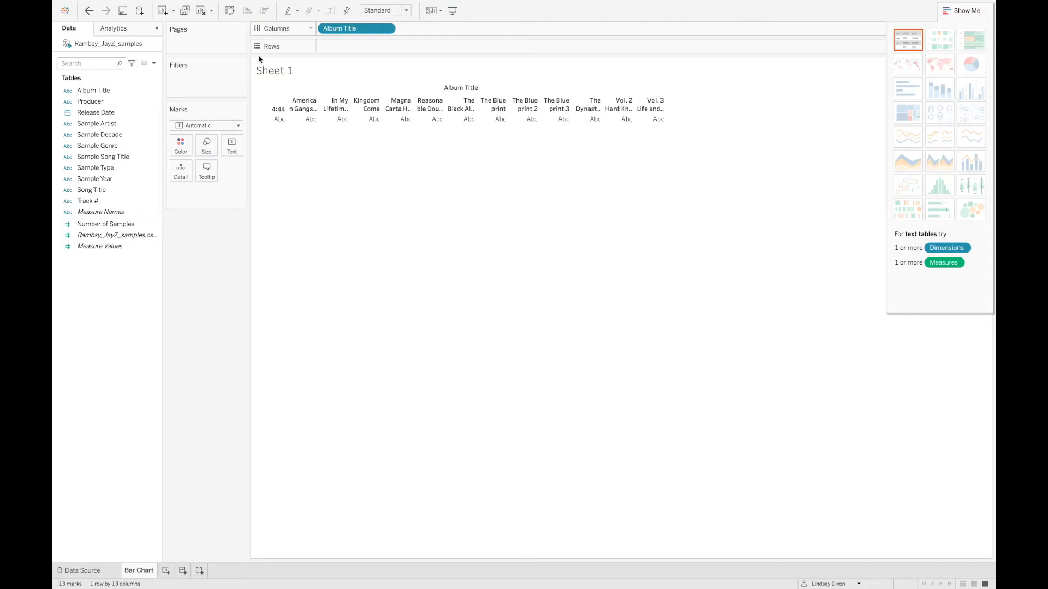
click(110, 226)
mouse_move(109, 227)
mouse_down()
mouse_move(327, 105)
mouse_move(322, 113)
mouse_up()
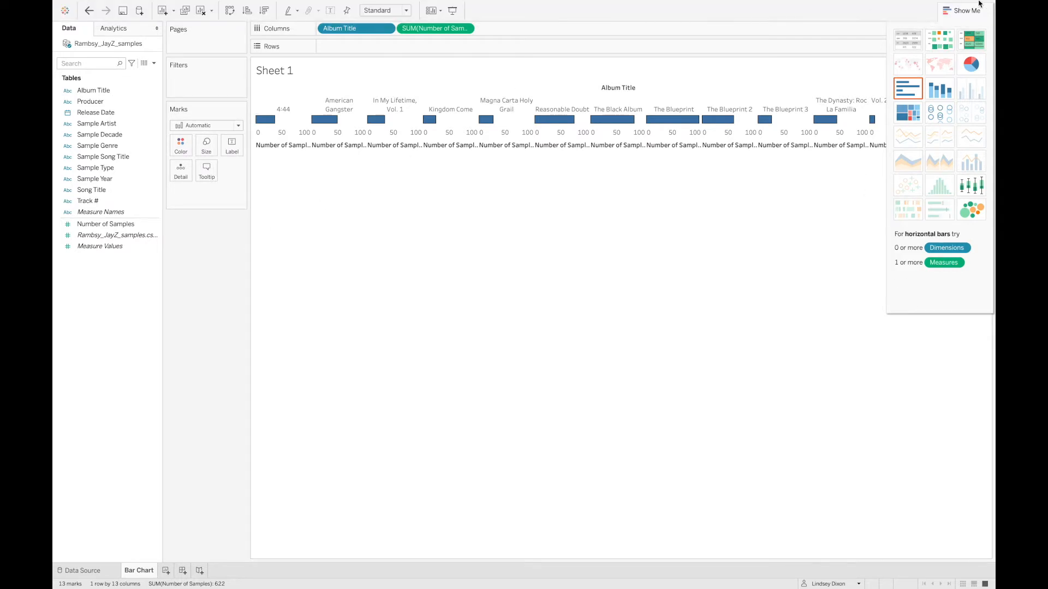
- Change the view to a horizontal bar chart and swap its rows and columns to make the bars vertical
click(946, 11)
click(946, 11)
click(901, 96)
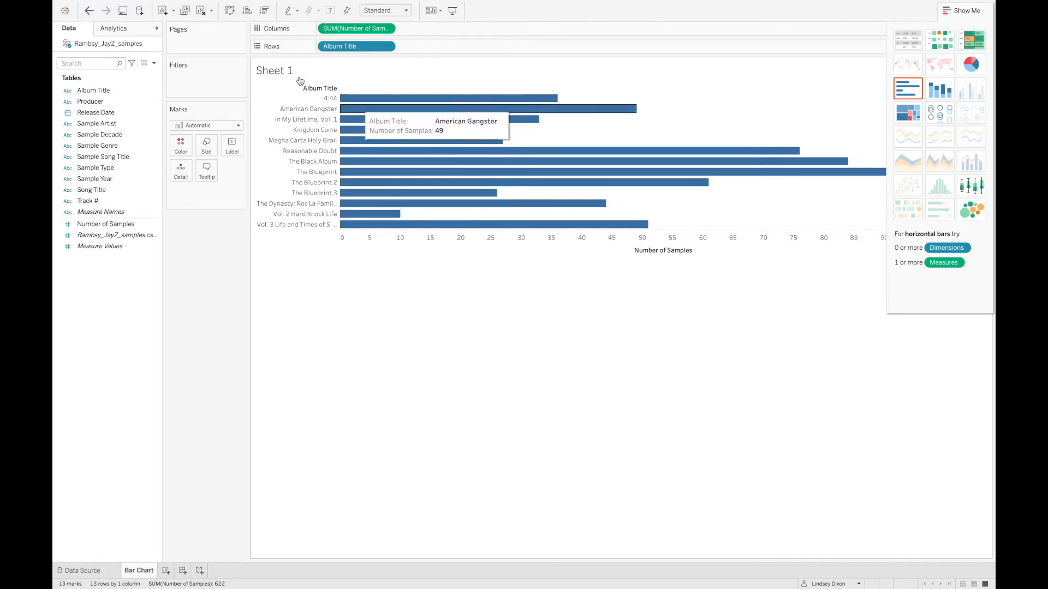
click(230, 11)
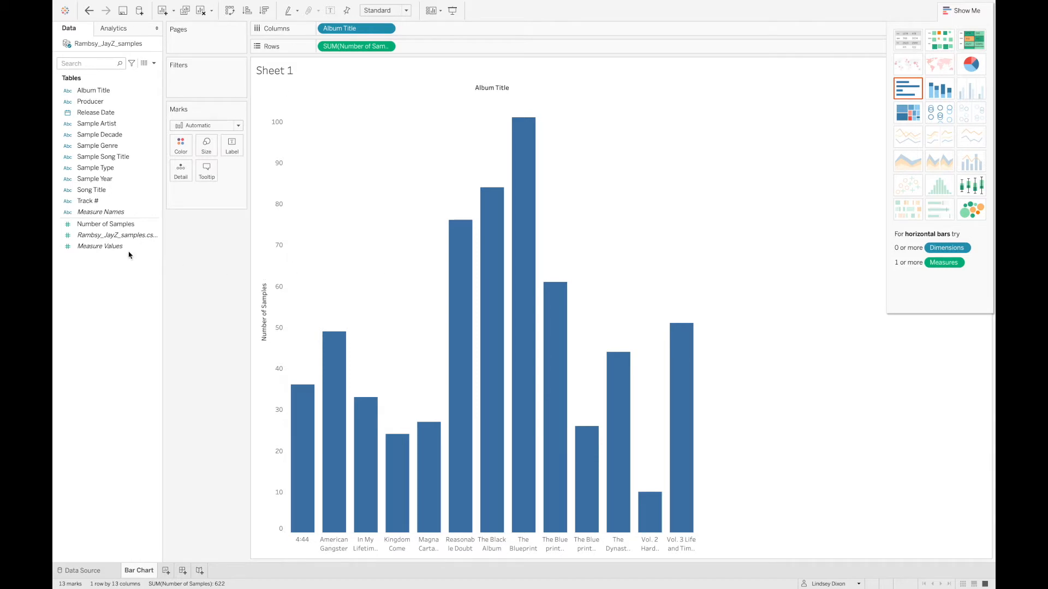
- Split the bars by adding Sample Song Title as a detail mark
click(118, 159)
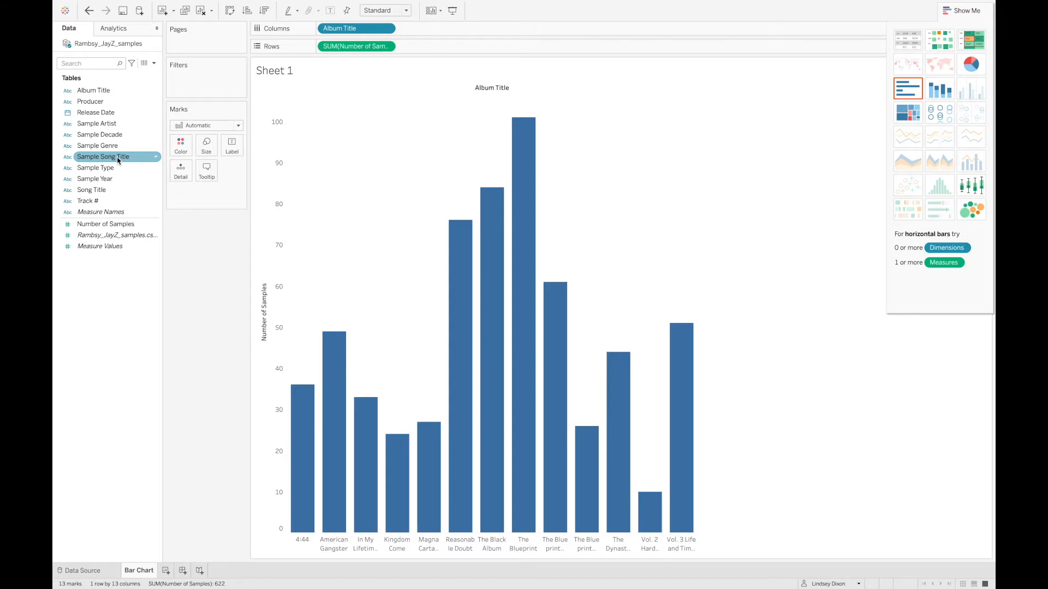
drag(117, 159, 204, 188)
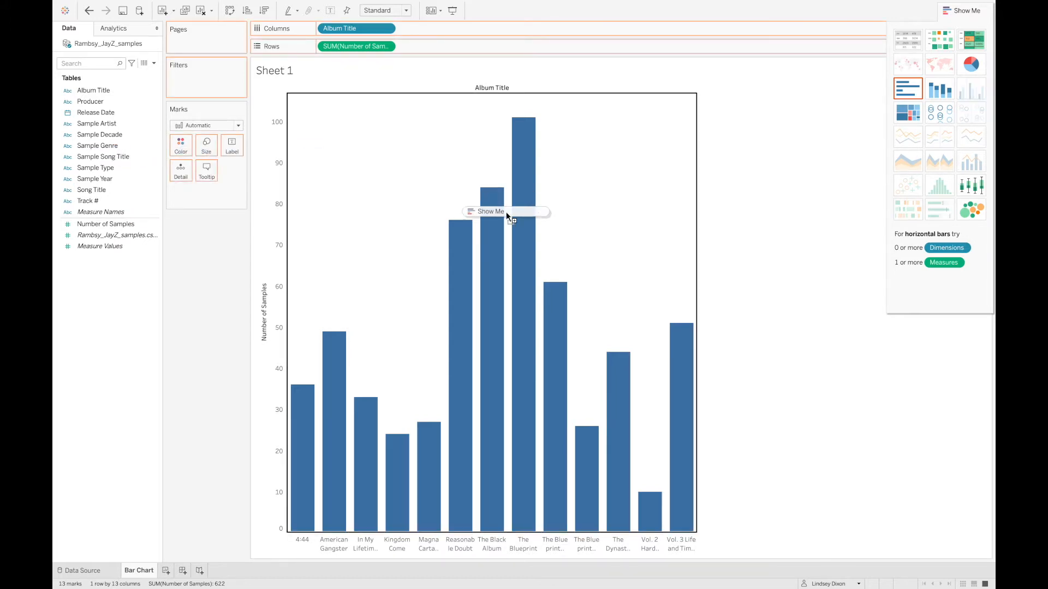
mouse_move(507, 216)
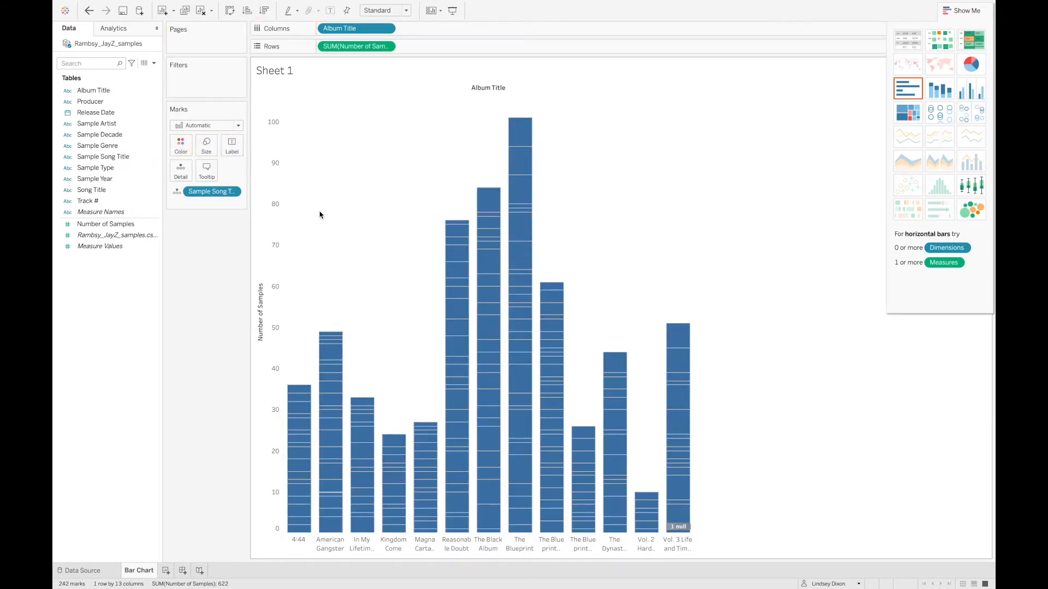
click(144, 240)
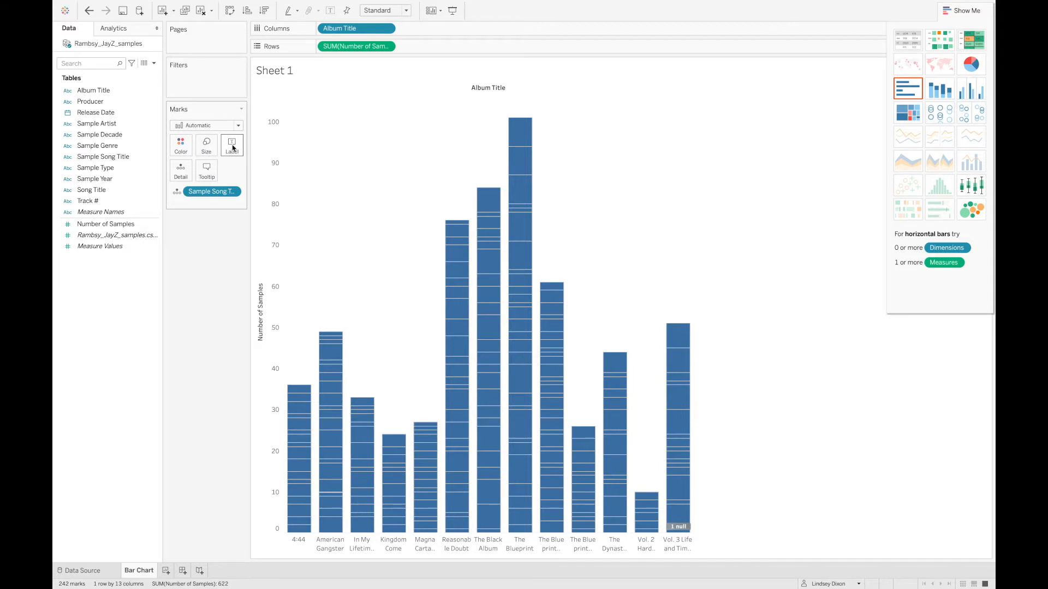
- Add Album Title, Song Title, Sample Song Title, Sample Artist and Sample Year as labels for the bars
drag(105, 94, 229, 145)
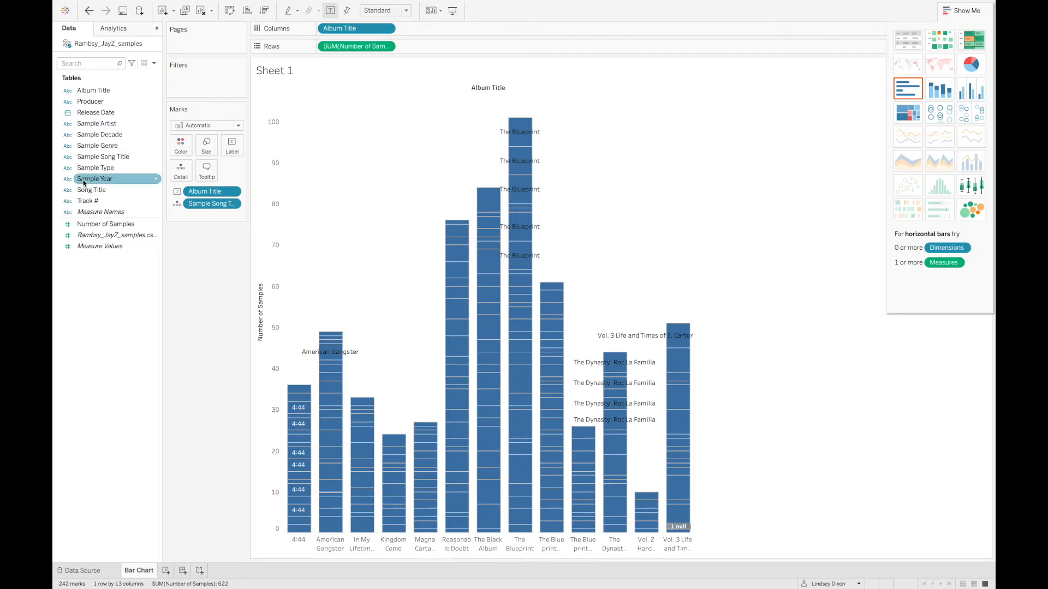
drag(91, 190, 230, 144)
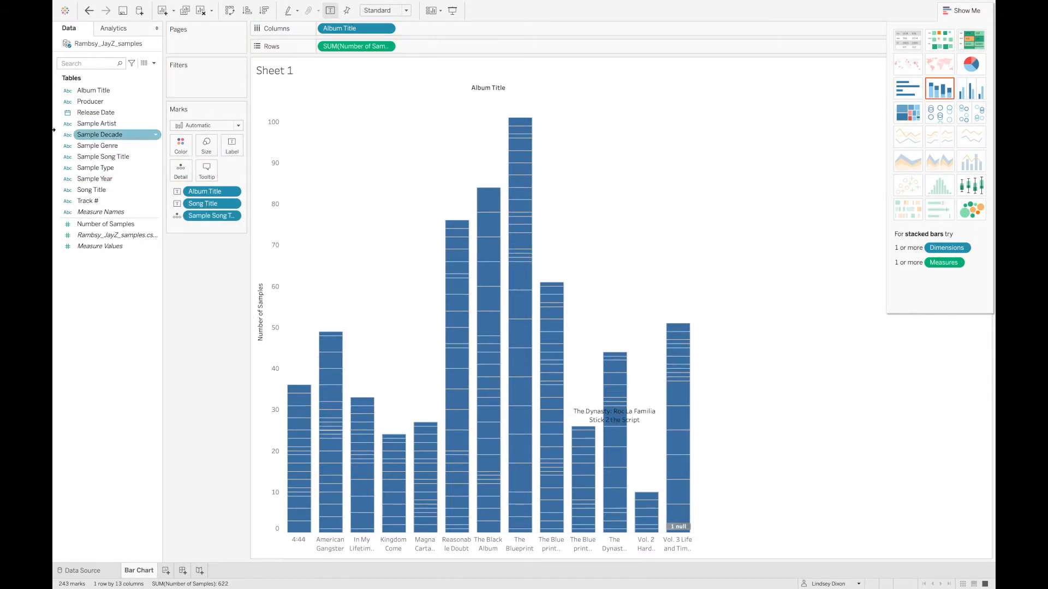
drag(109, 158, 230, 148)
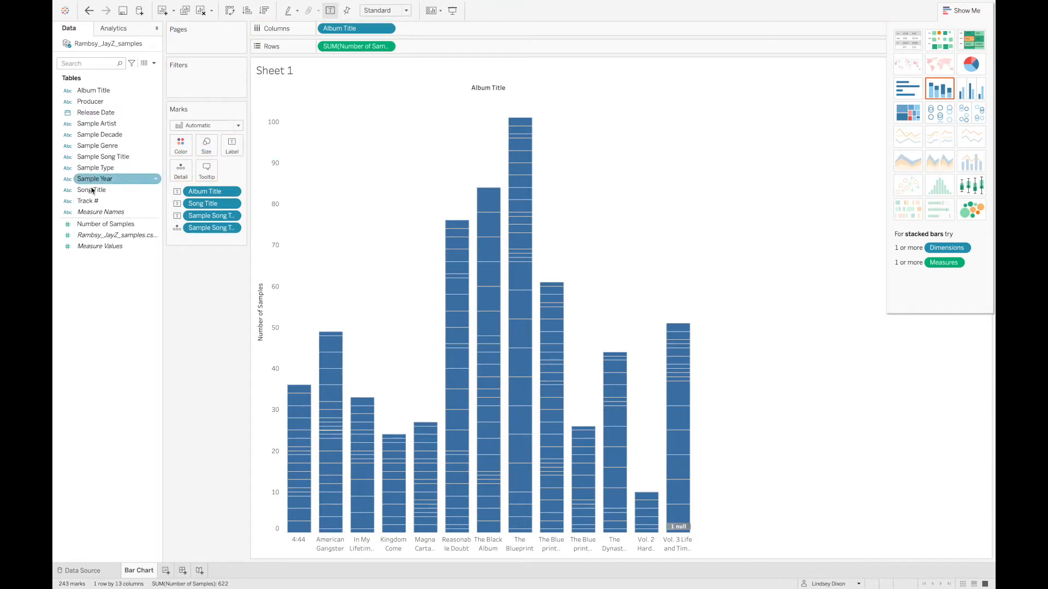
drag(105, 129, 230, 152)
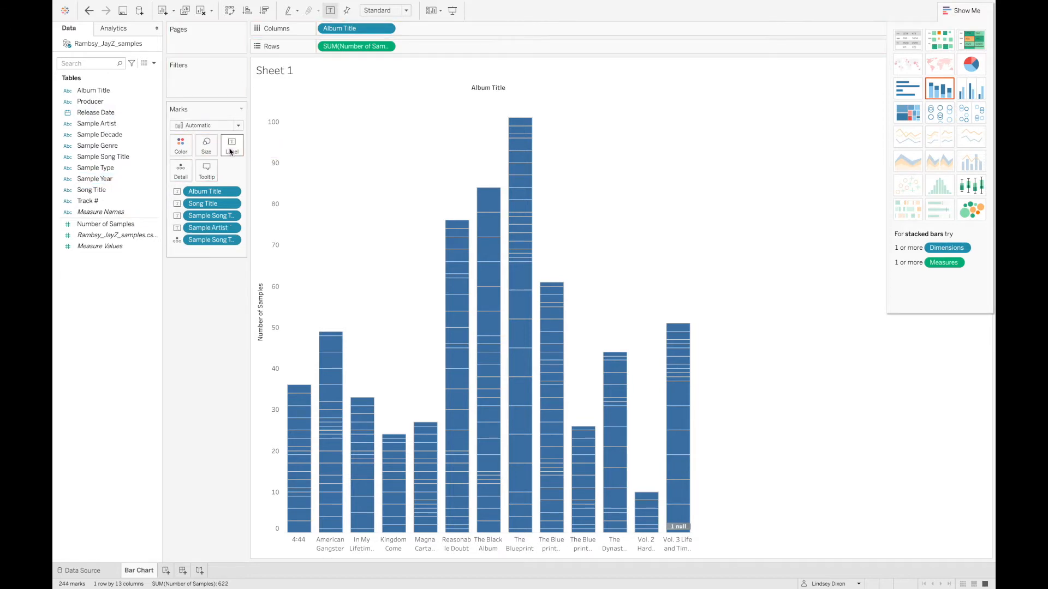
drag(104, 181, 230, 149)
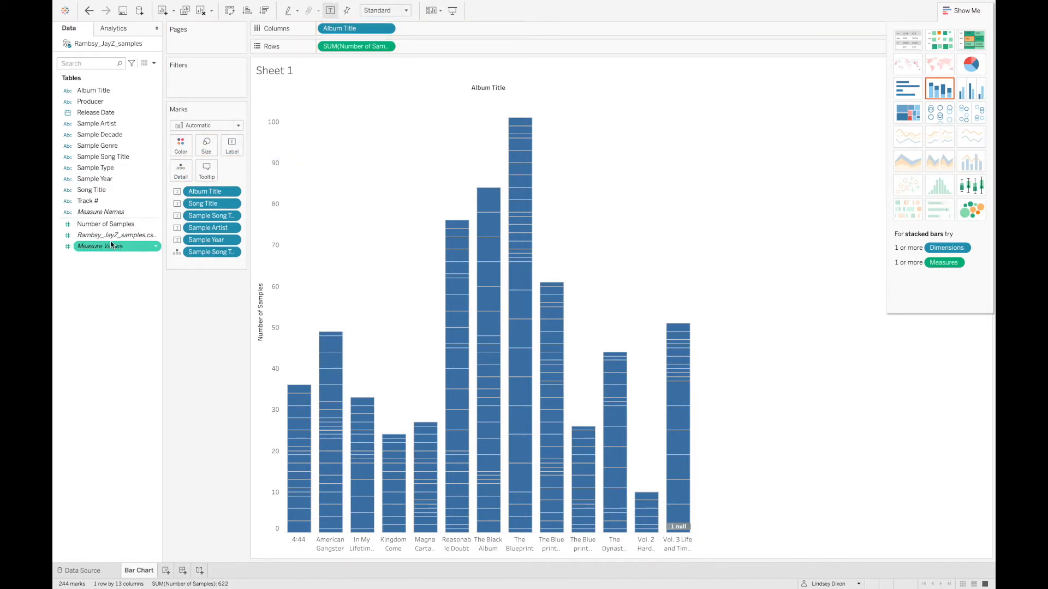
- Place Release Date ahead of Album Title on Columns to order the albums by release year
click(102, 116)
click(102, 117)
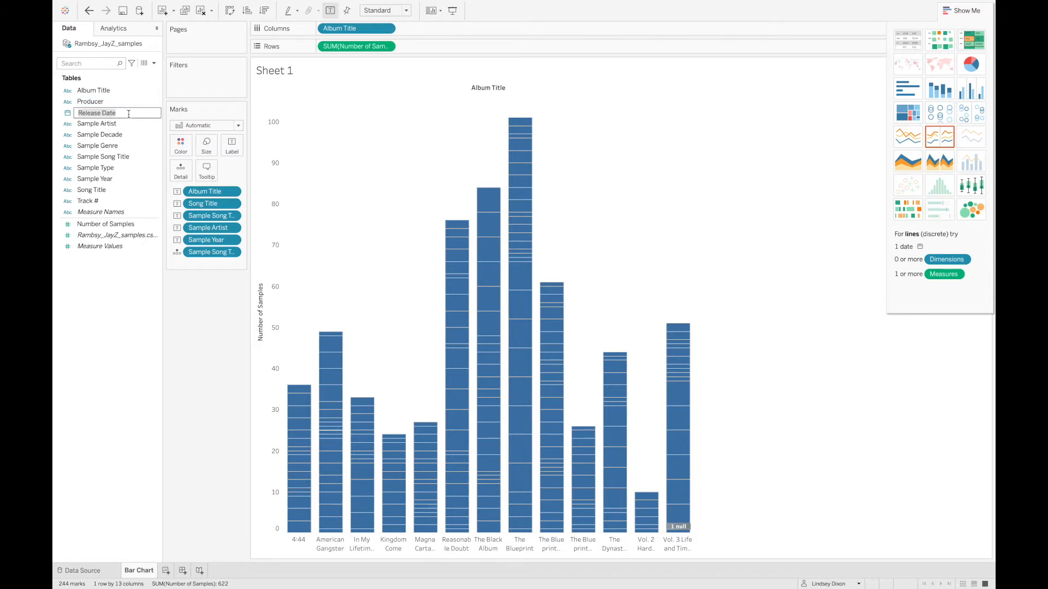
drag(127, 113, 322, 32)
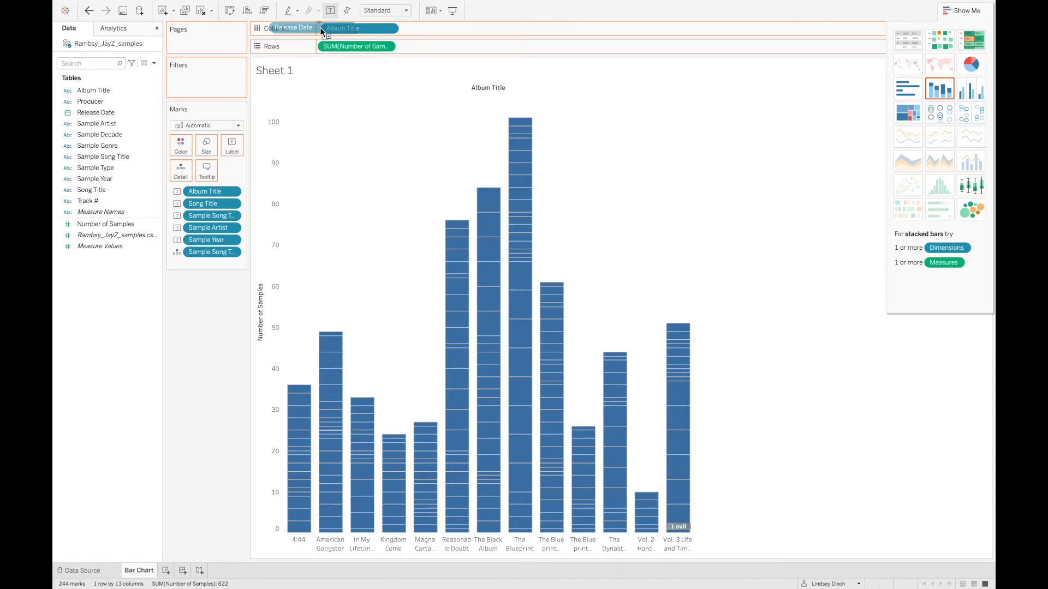
drag(321, 33, 322, 31)
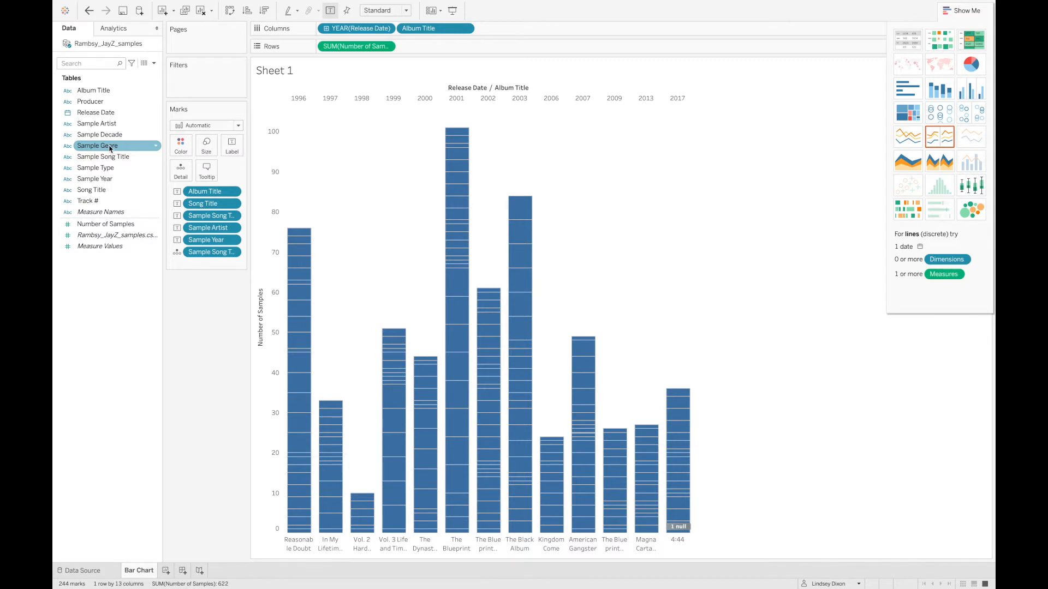
- Color the bar segments by Sample Genre and give them a black border
drag(110, 148, 183, 142)
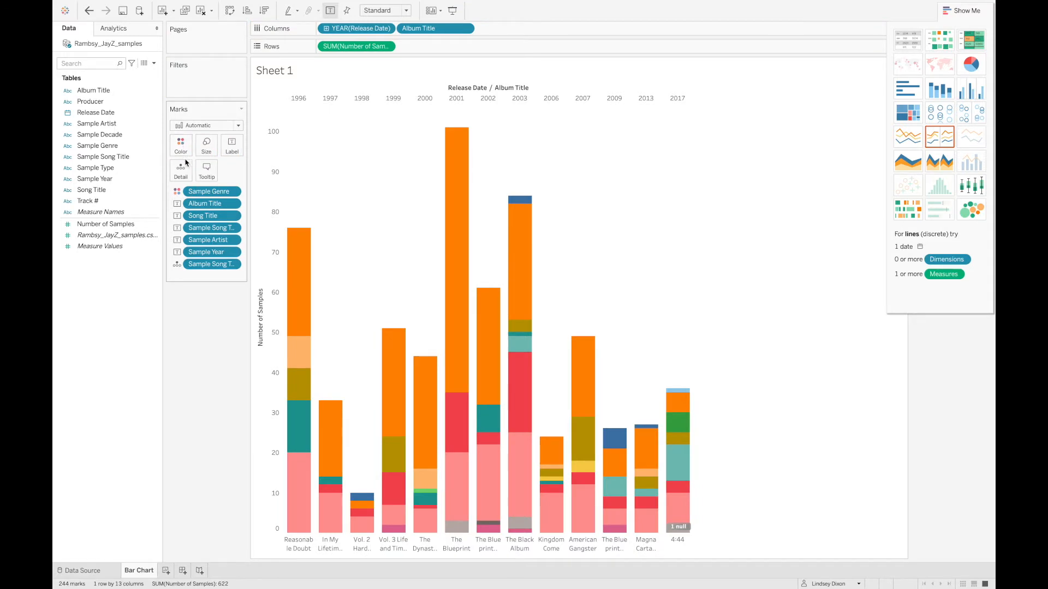
click(182, 153)
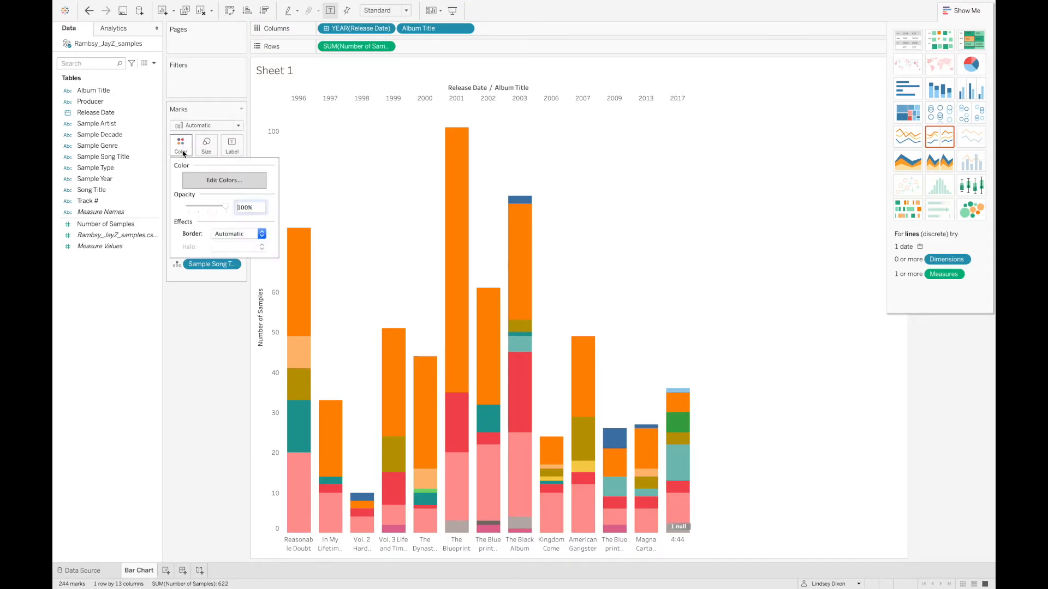
click(221, 235)
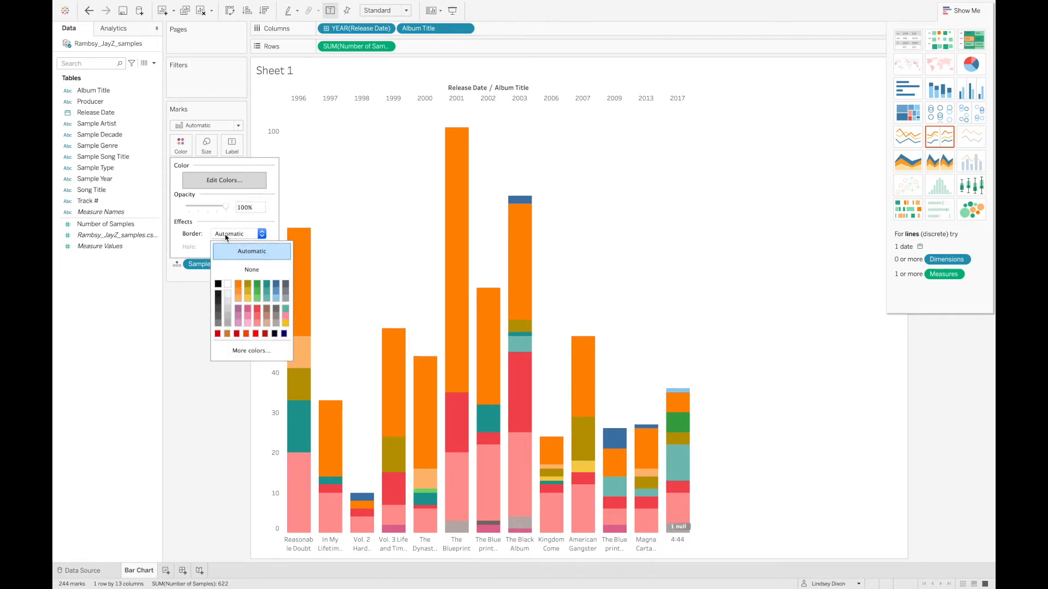
click(218, 285)
click(195, 297)
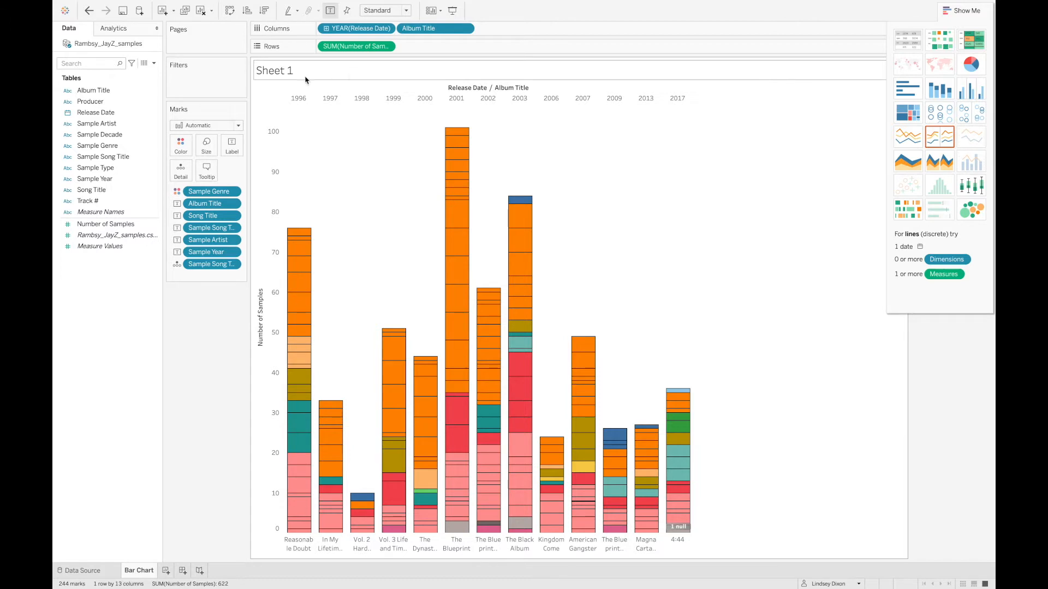
- Change the sheet title to "How Many Samples Does Jay-Z Incorporate Into Each Album?" and center it
double_click(285, 72)
drag(720, 106, 545, 107)
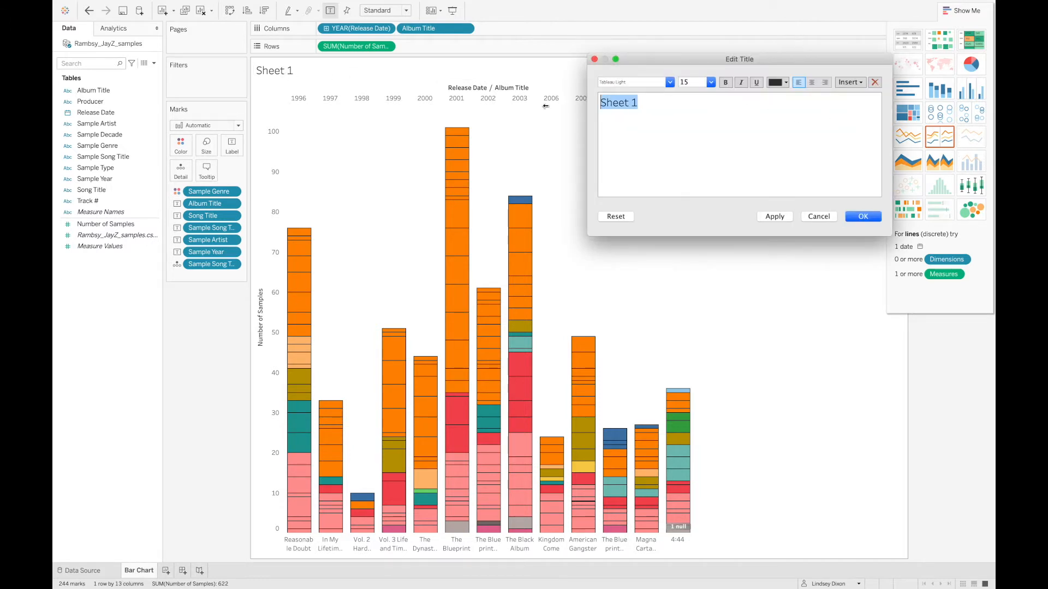
text(How Many Samples Does Jay-Z Incorporate Into Each Album?)
click(811, 82)
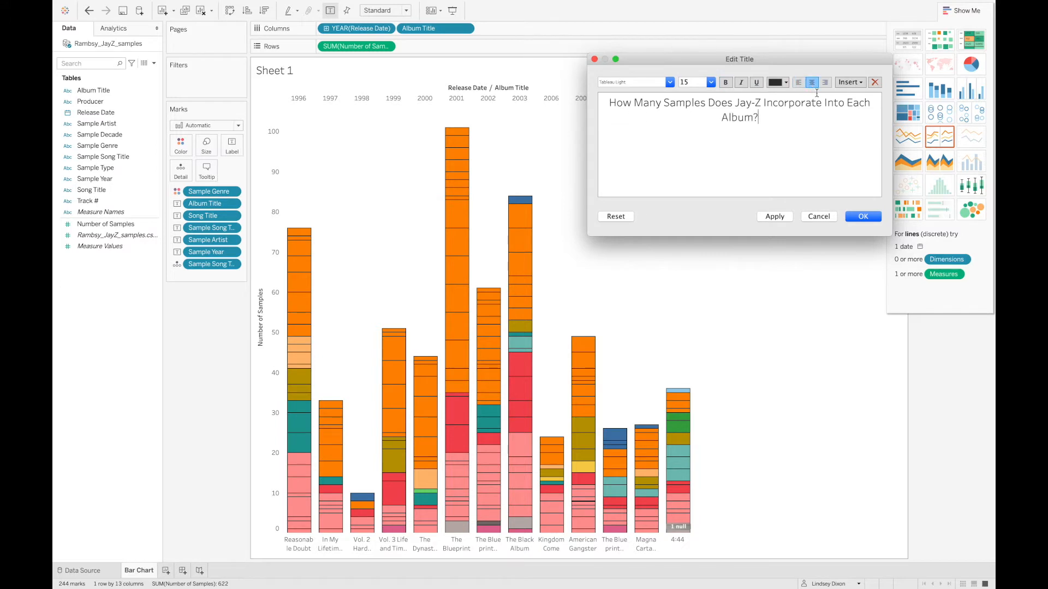
click(864, 216)
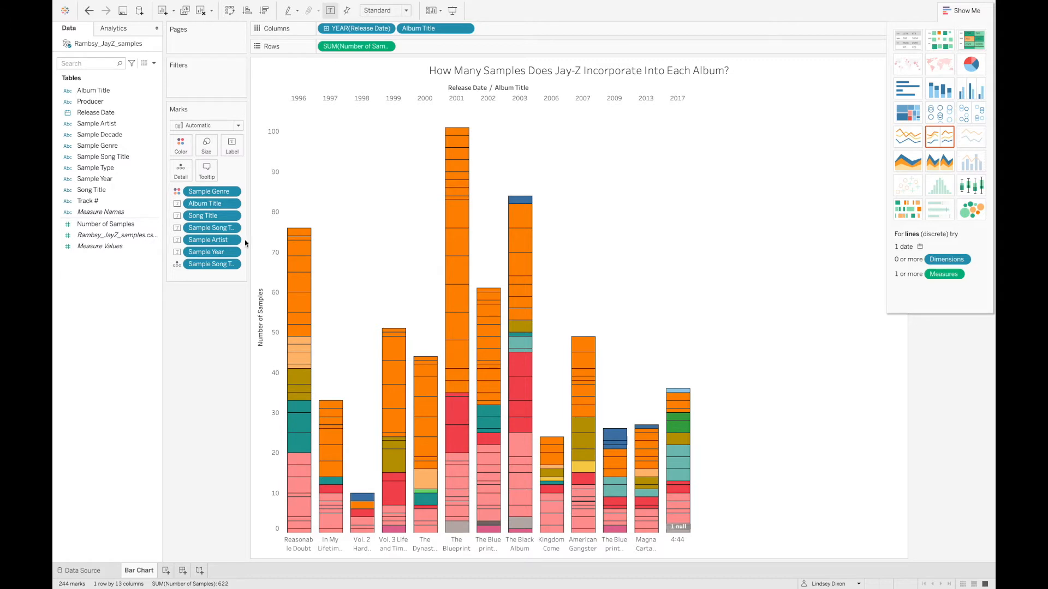
- Review the worksheet's border and line formatting settings, including row and column dividers and grid lines
mouse_move(409, 2)
click(387, 7)
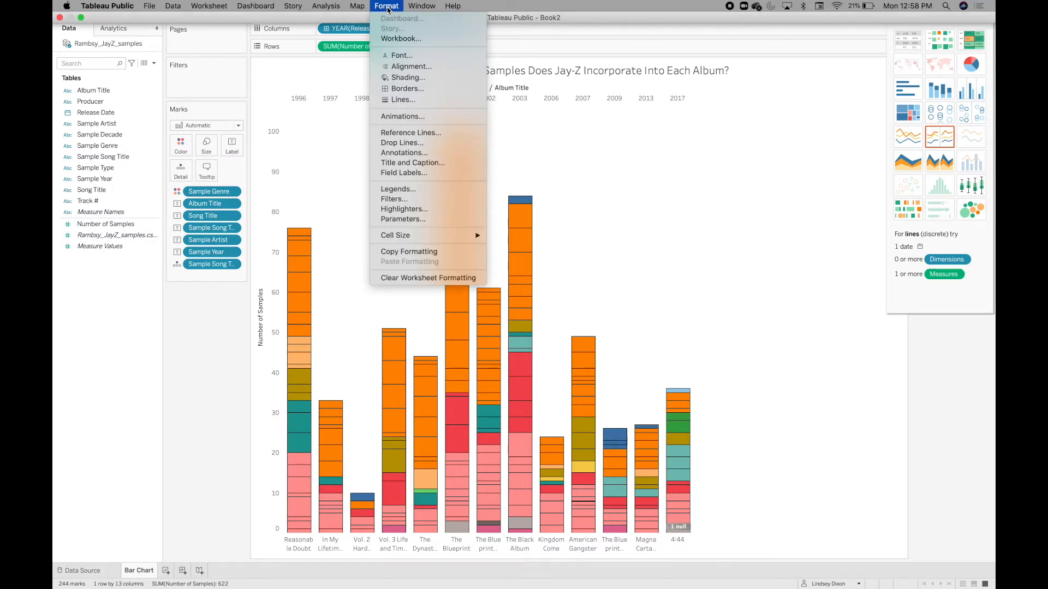
click(406, 90)
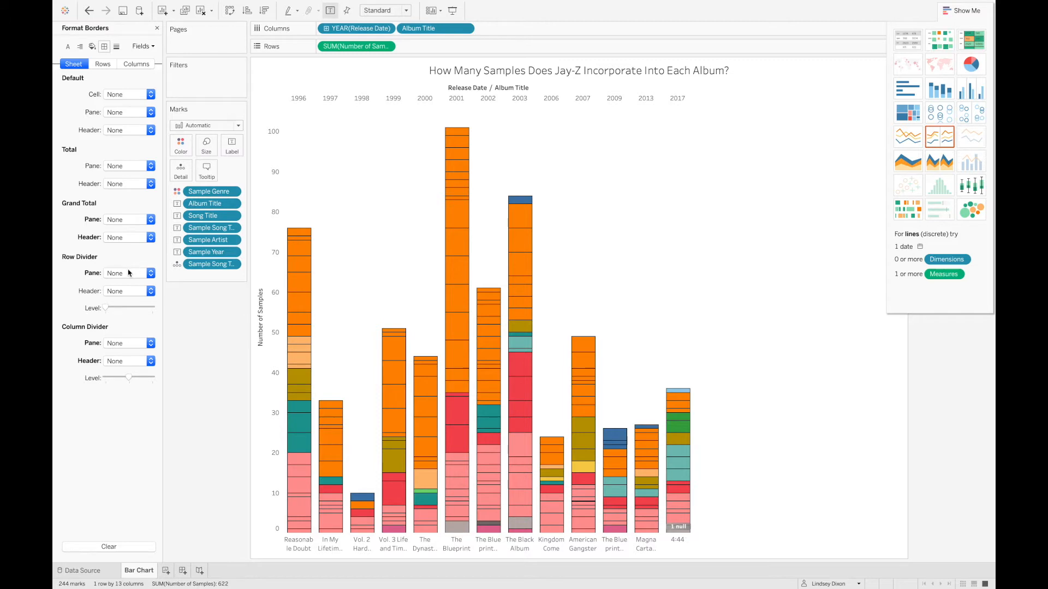
click(117, 47)
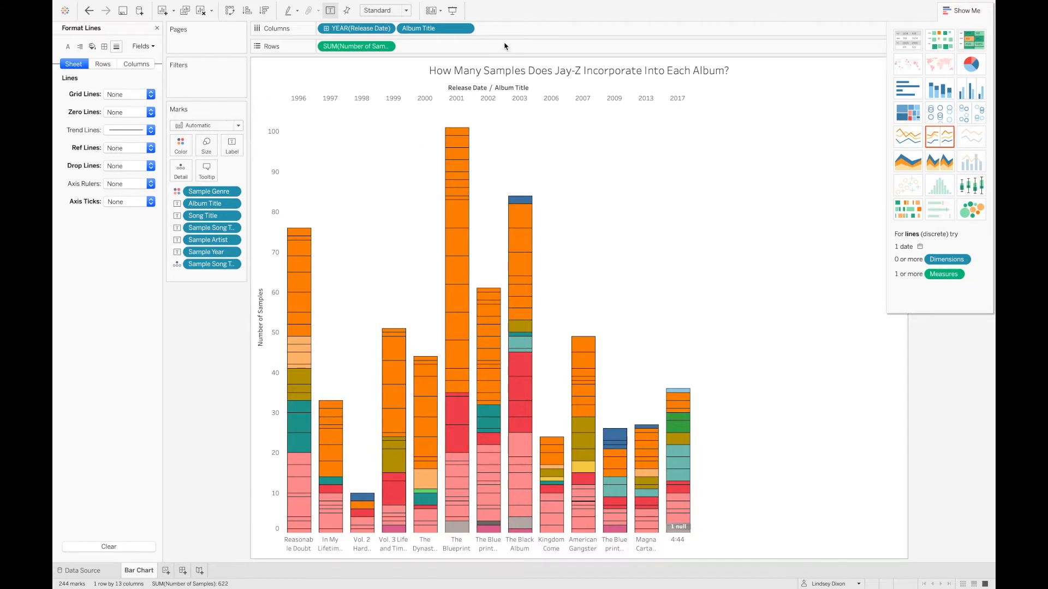
click(158, 27)
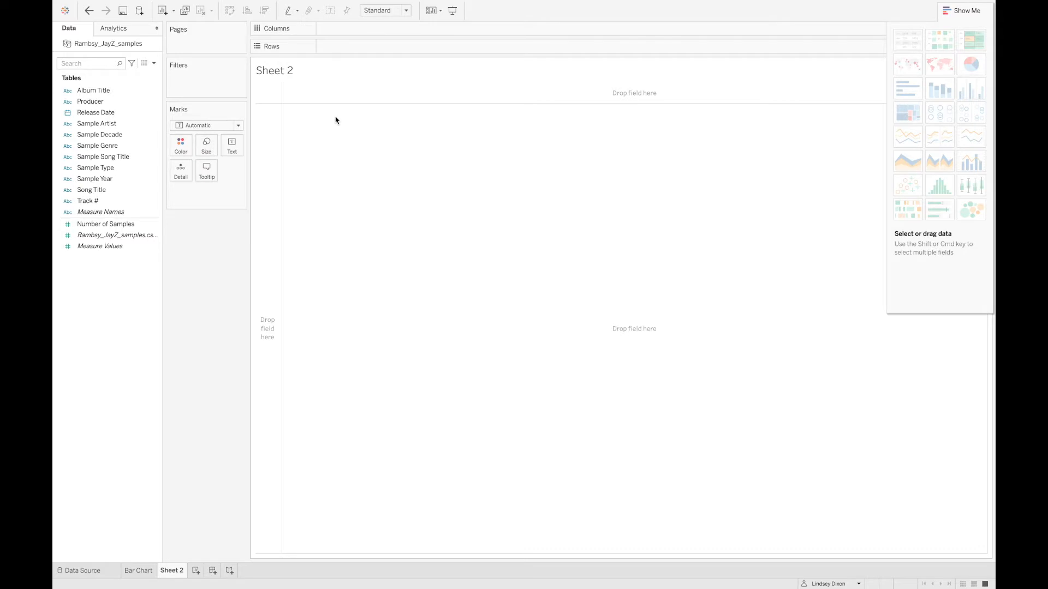
- On Sheet 2, list Sample Artist on Rows and add the table's record count and Number of Samples as values
click(115, 125)
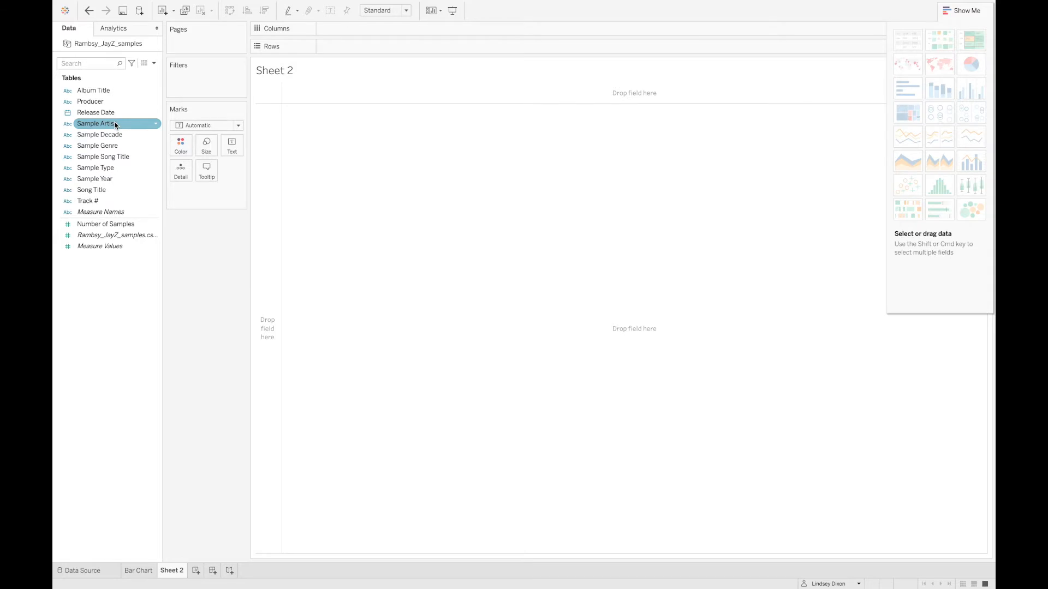
drag(115, 125, 360, 50)
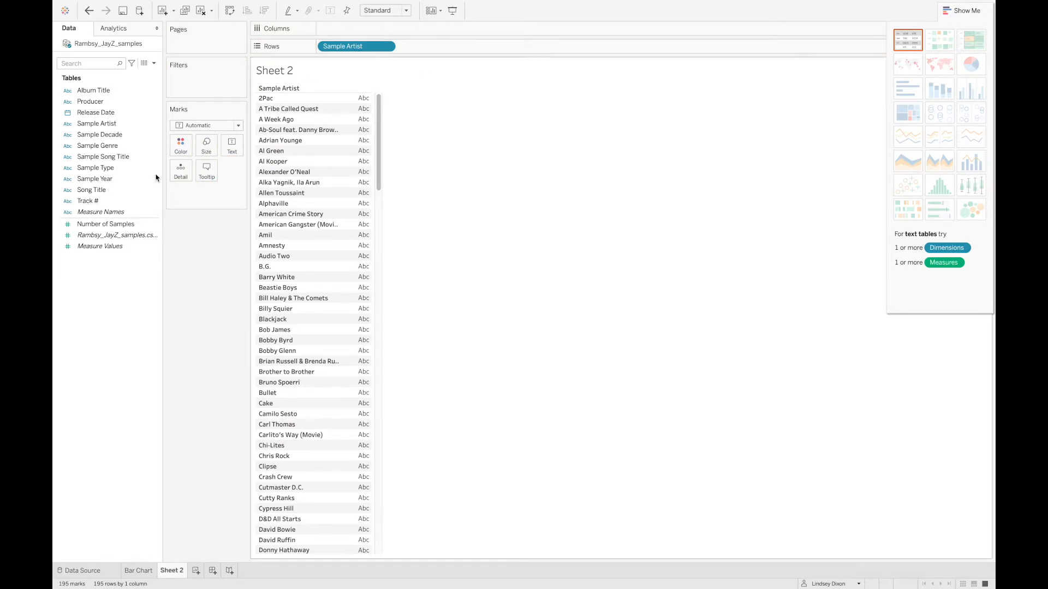
click(110, 236)
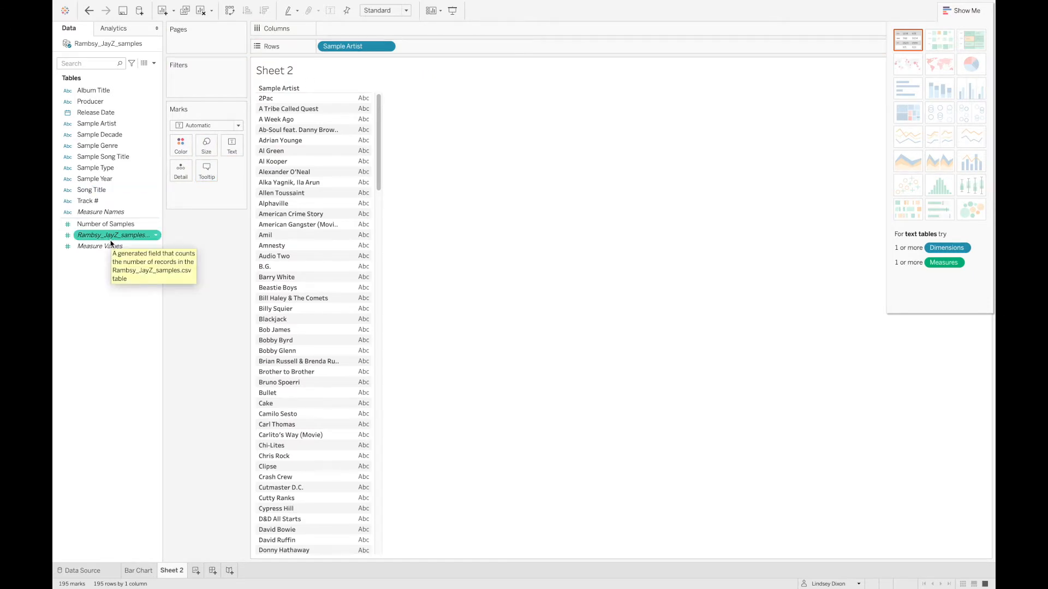
click(111, 246)
drag(111, 246, 345, 199)
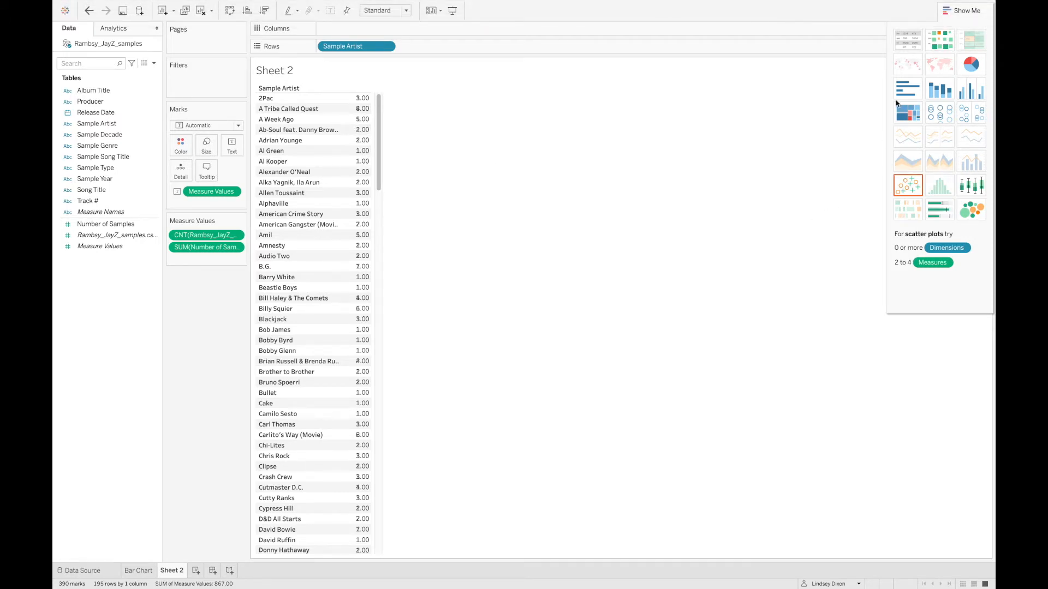
- Convert the Sample Artist table on Sheet 2 into a treemap
click(946, 12)
click(947, 12)
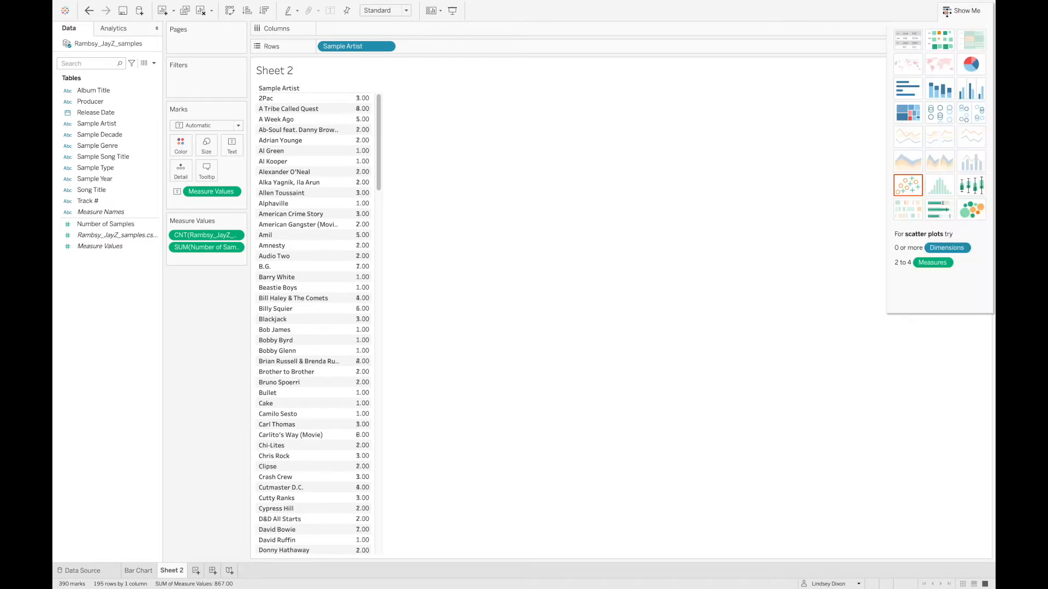
click(903, 121)
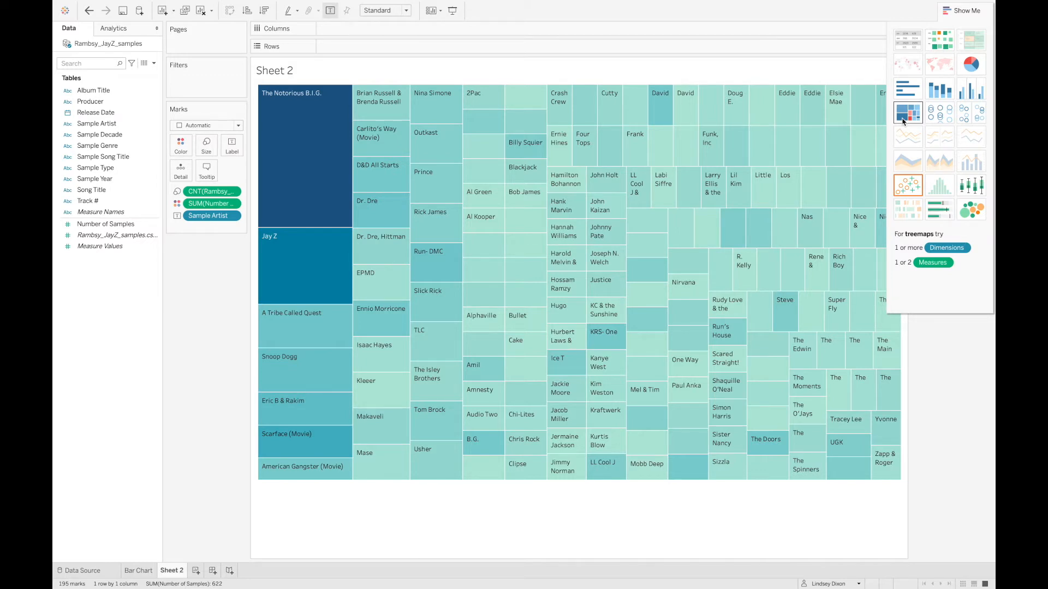
- Turn the Sample Artist treemap into a word cloud using Text marks, colored by Sample Genre
click(238, 126)
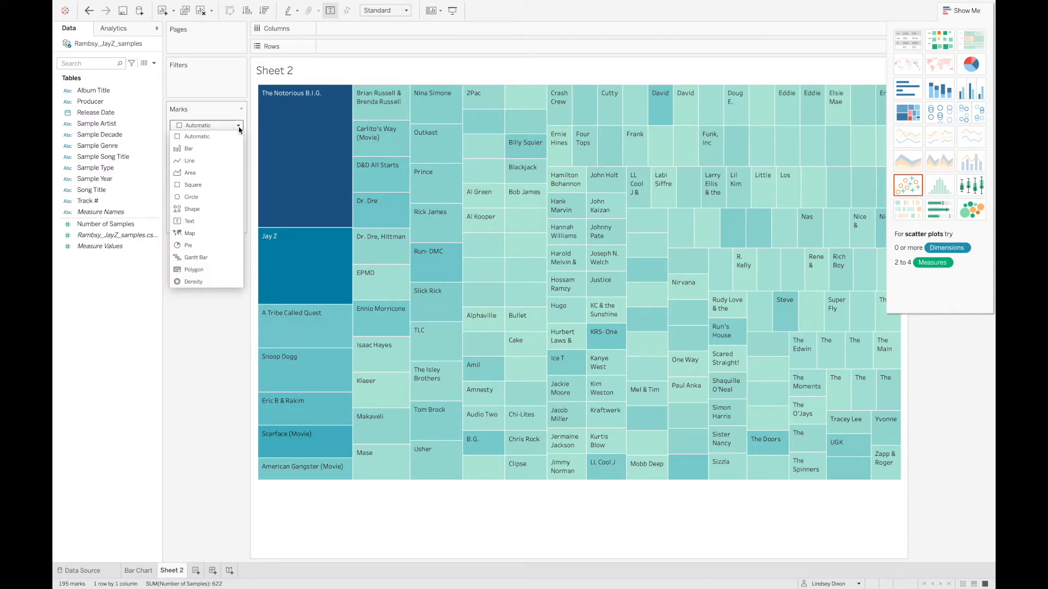
click(206, 221)
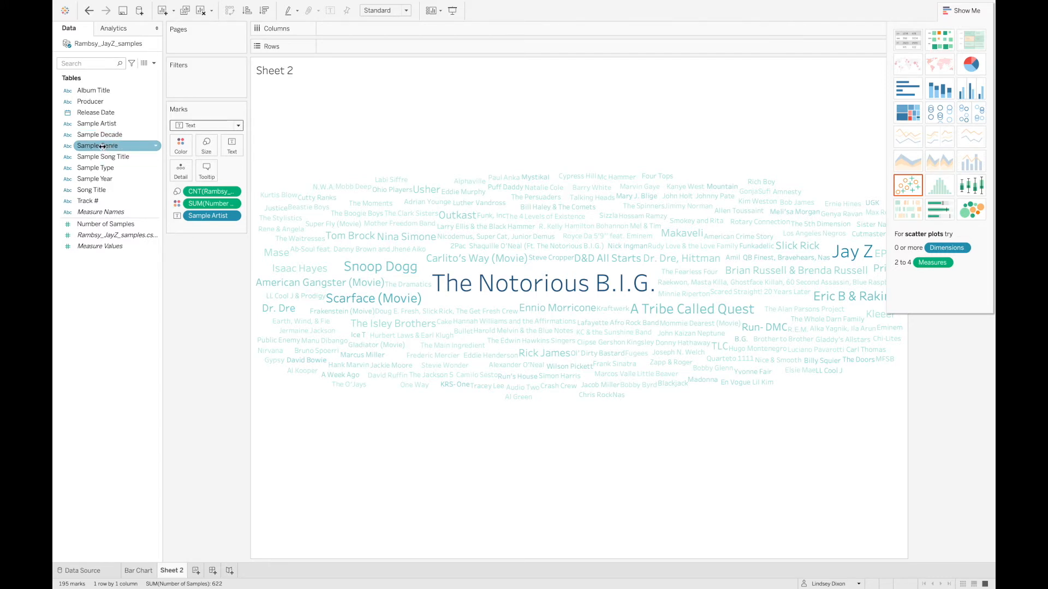
drag(102, 146, 182, 142)
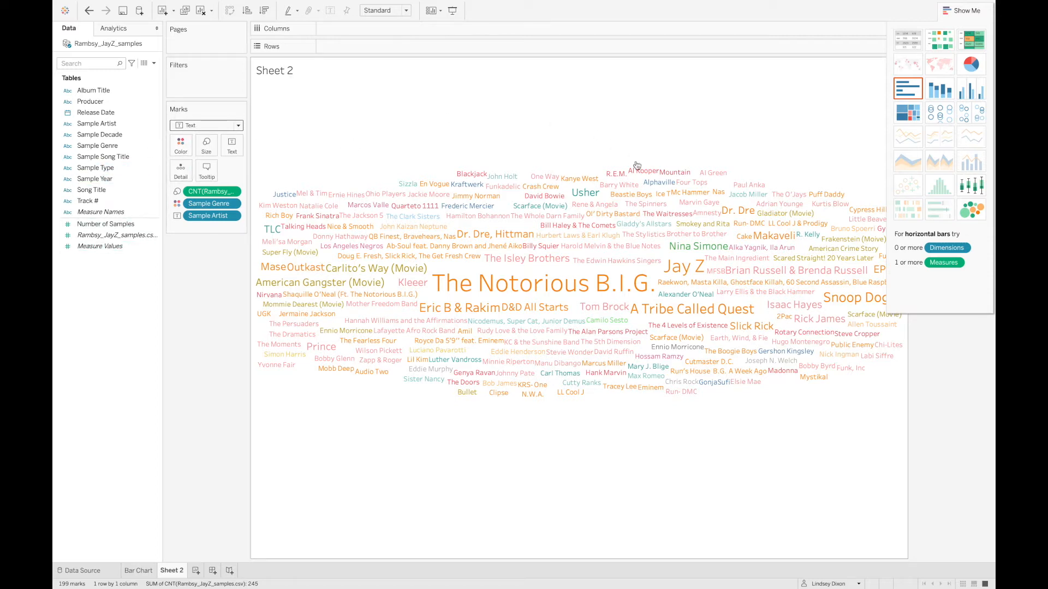
click(961, 10)
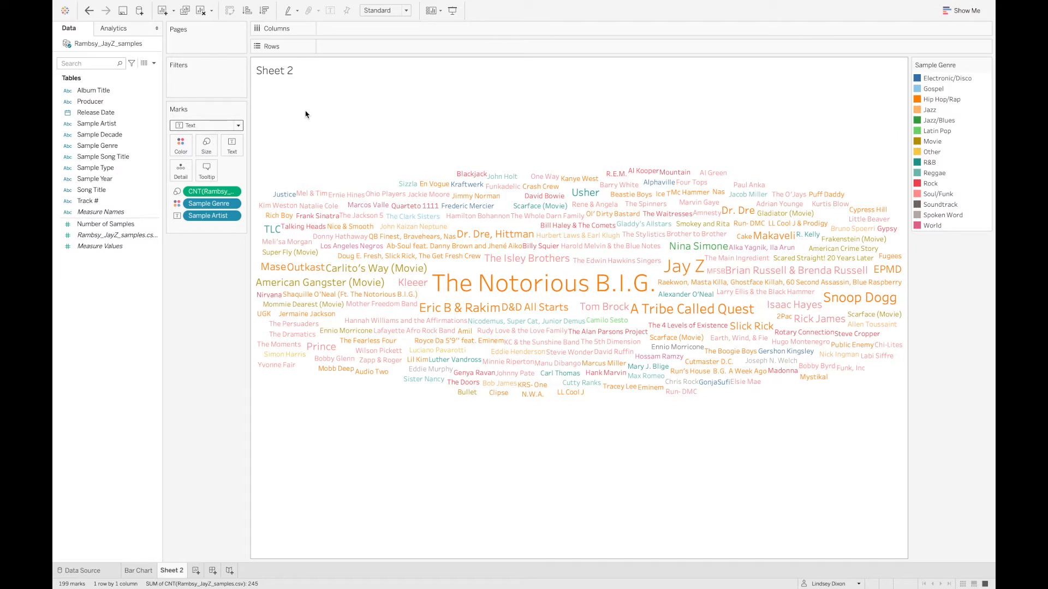
- Give the sheet the centered title "Who Are The Artists Jay-Z Sampled?" and rename Sheet 2 as "Word Cloud"
double_click(283, 73)
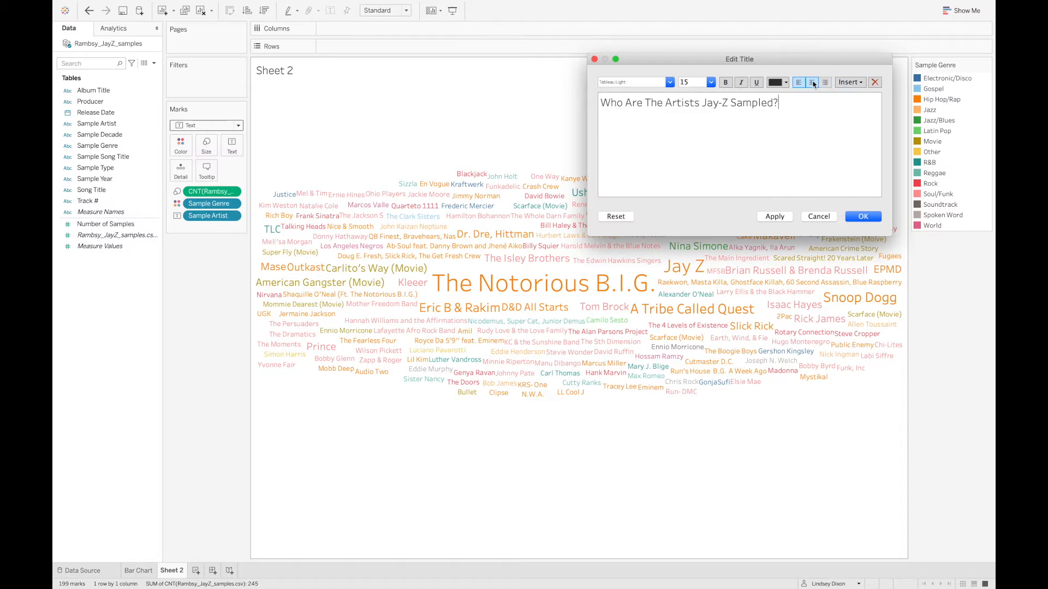
click(811, 84)
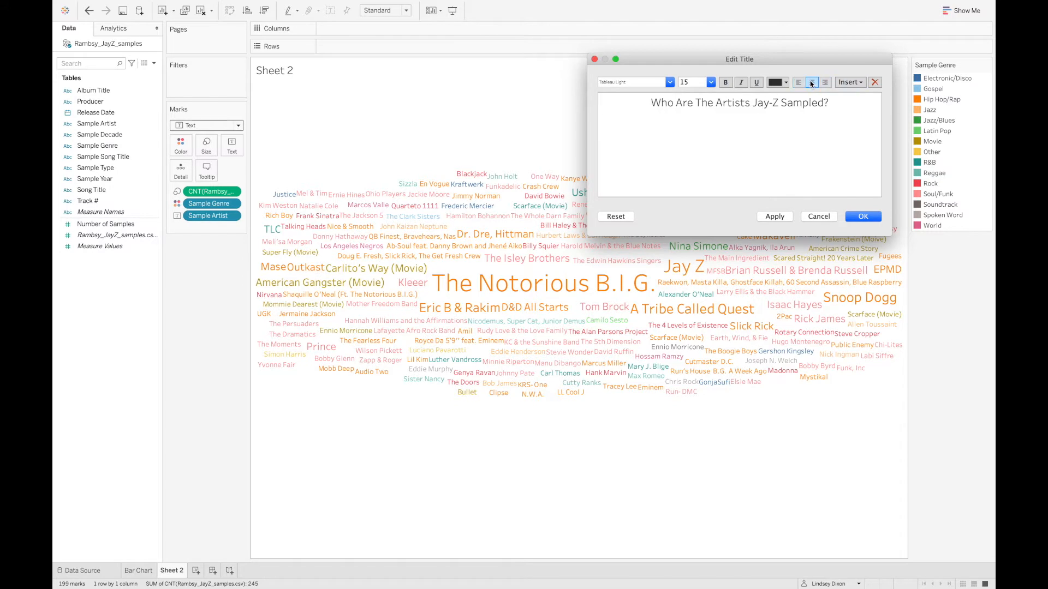
click(867, 218)
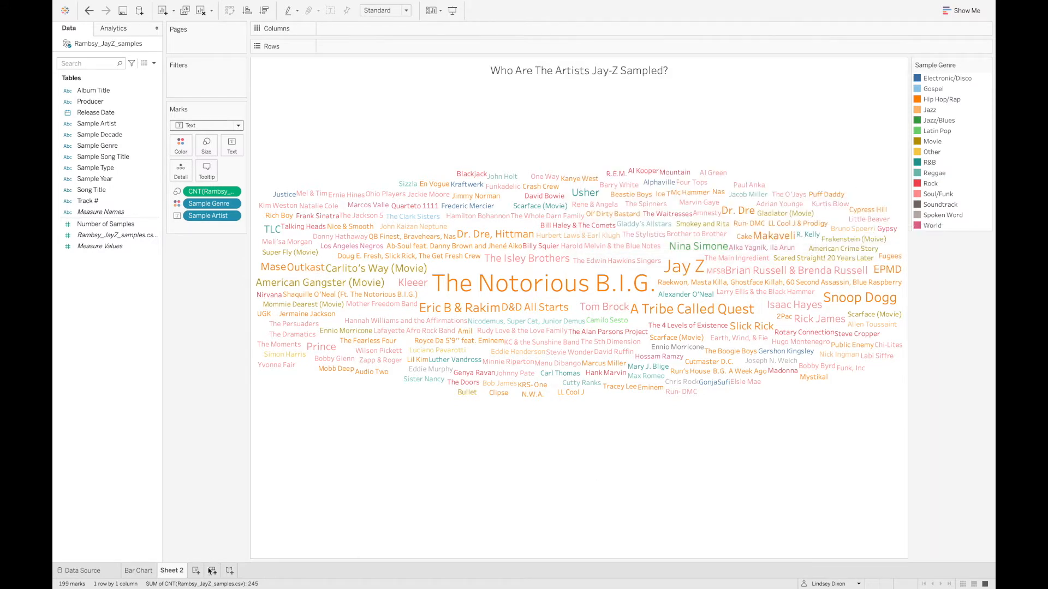
double_click(174, 572)
text(Word Cloud)
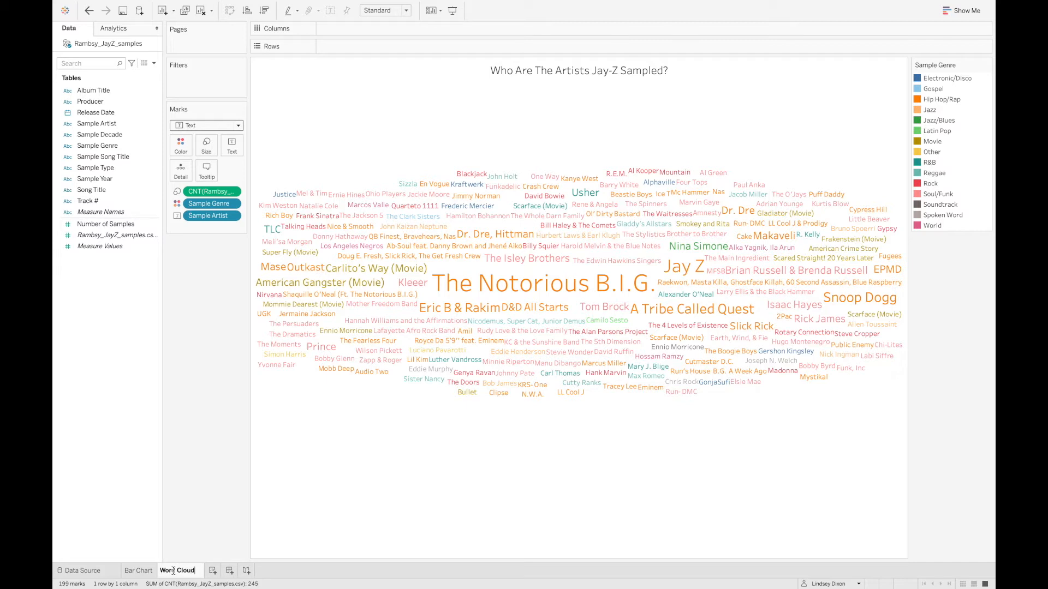
key(Return)
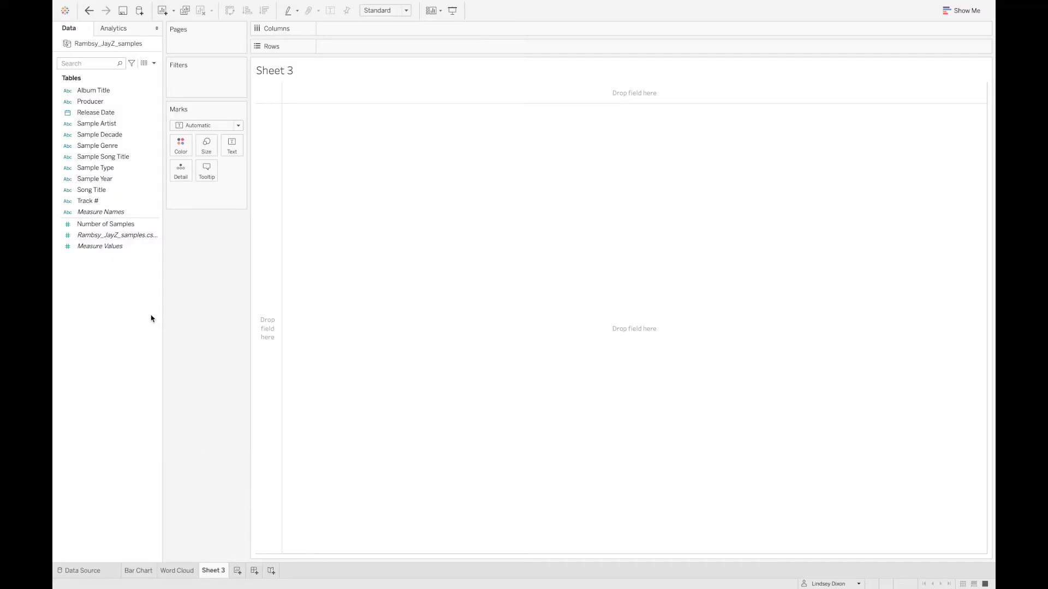
- On Sheet 3, list Sample Decade on Rows and add Measure Values as the table's values
click(102, 136)
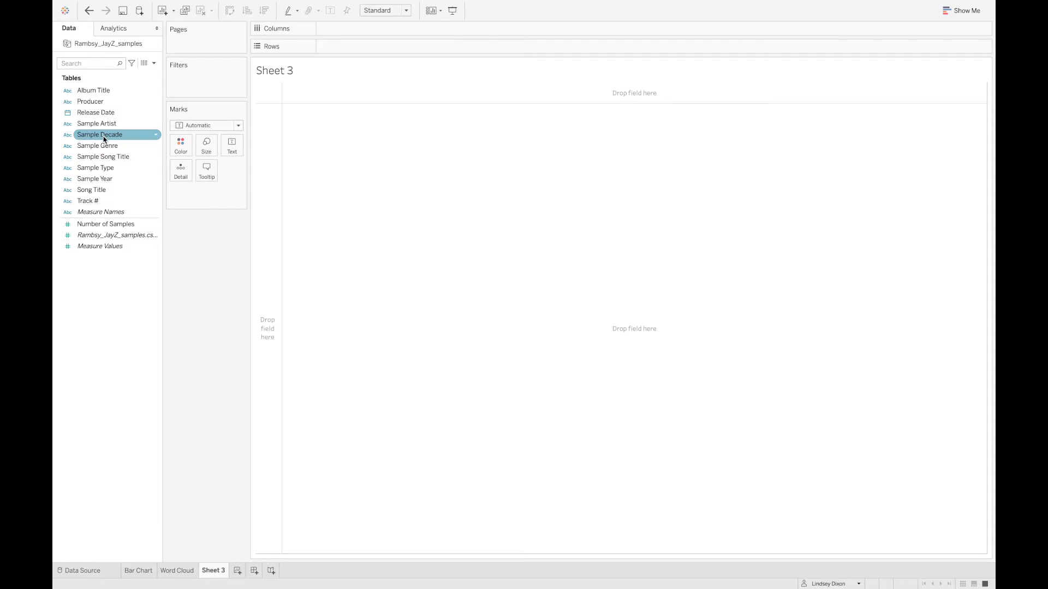
drag(103, 138, 322, 124)
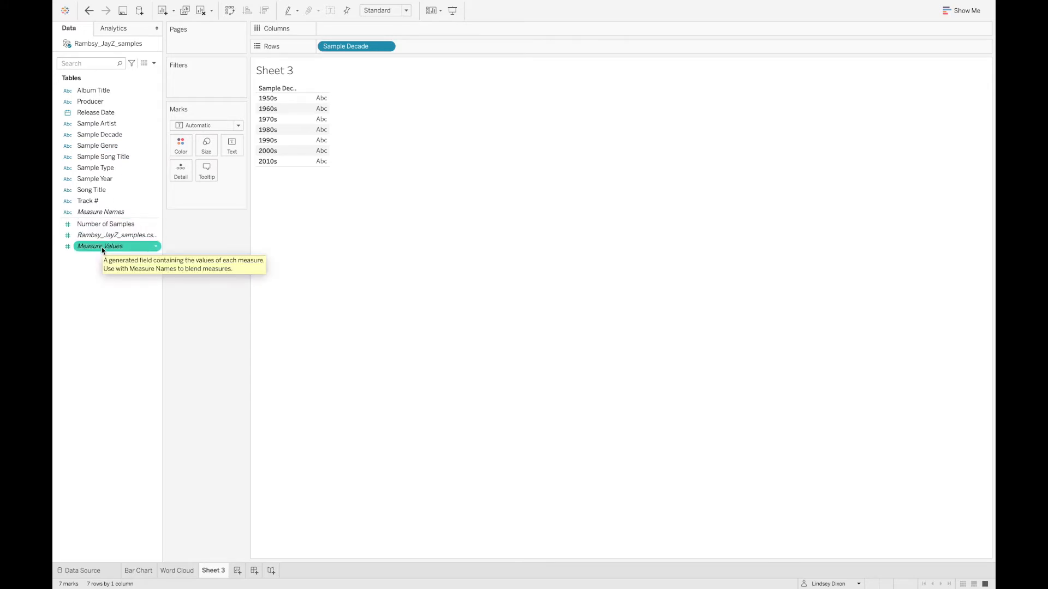
drag(102, 249, 314, 148)
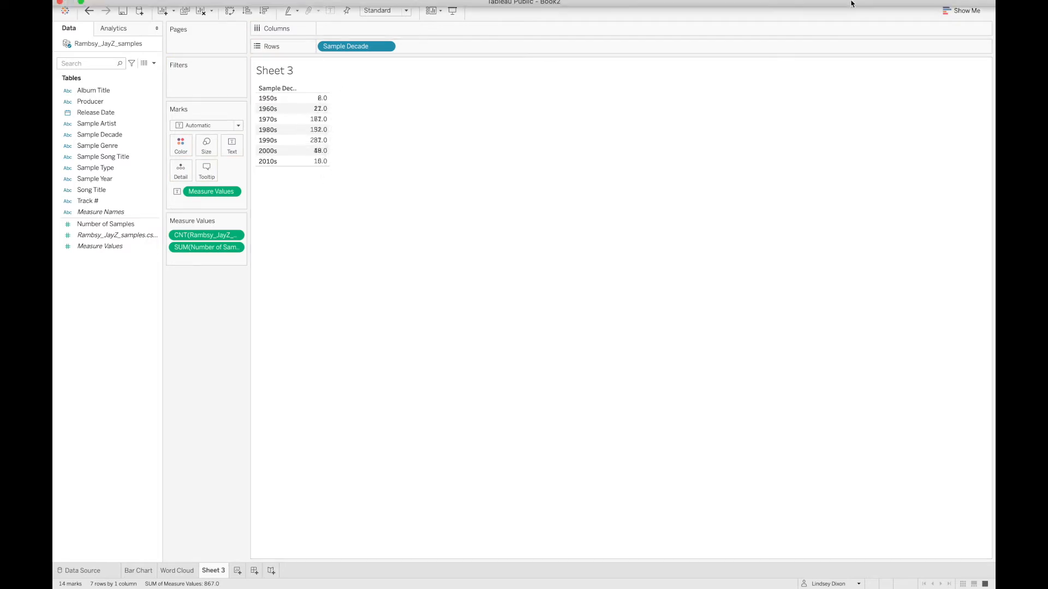
- Convert the decade table into a single horizontal stacked bar of the record count, removing Number of Samples
click(948, 14)
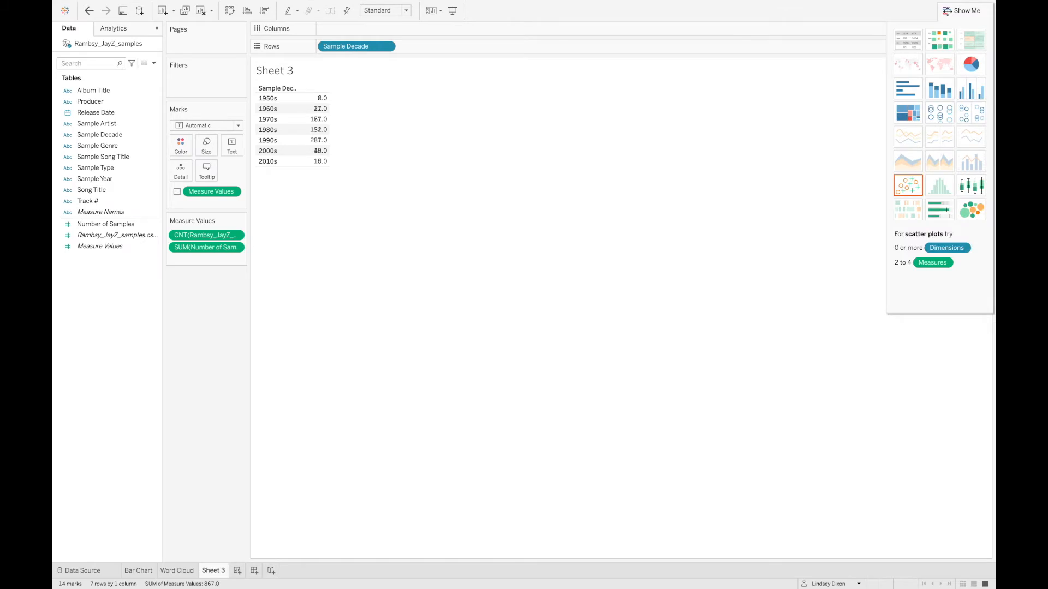
click(941, 96)
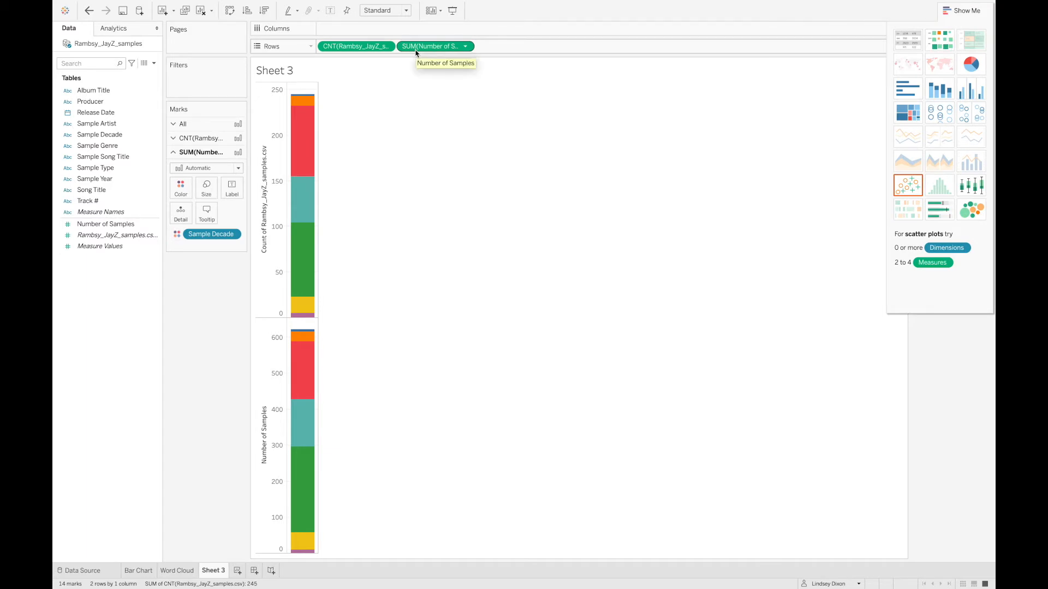
drag(415, 53, 98, 264)
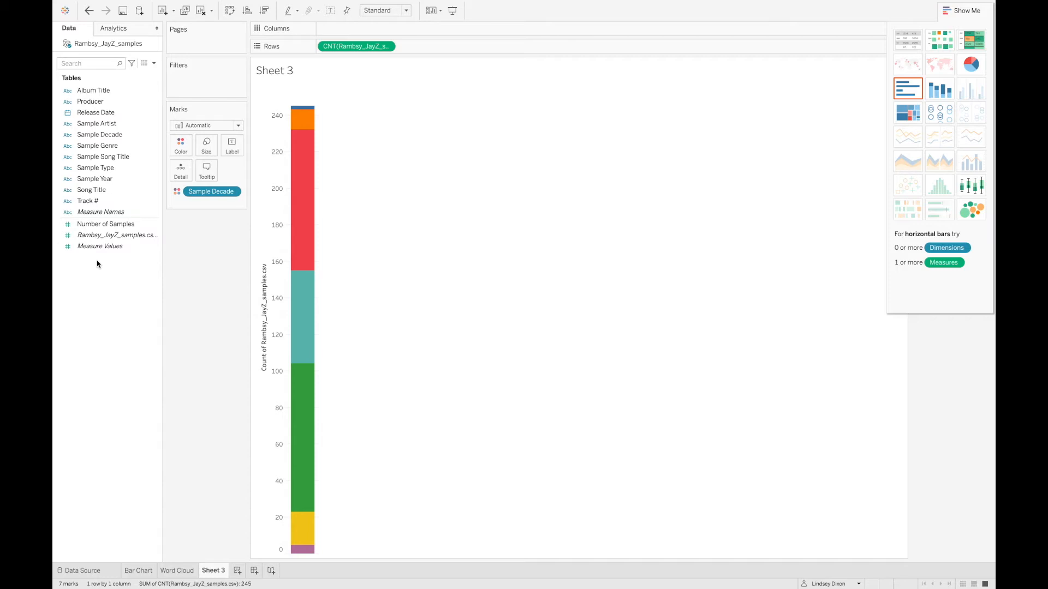
click(230, 13)
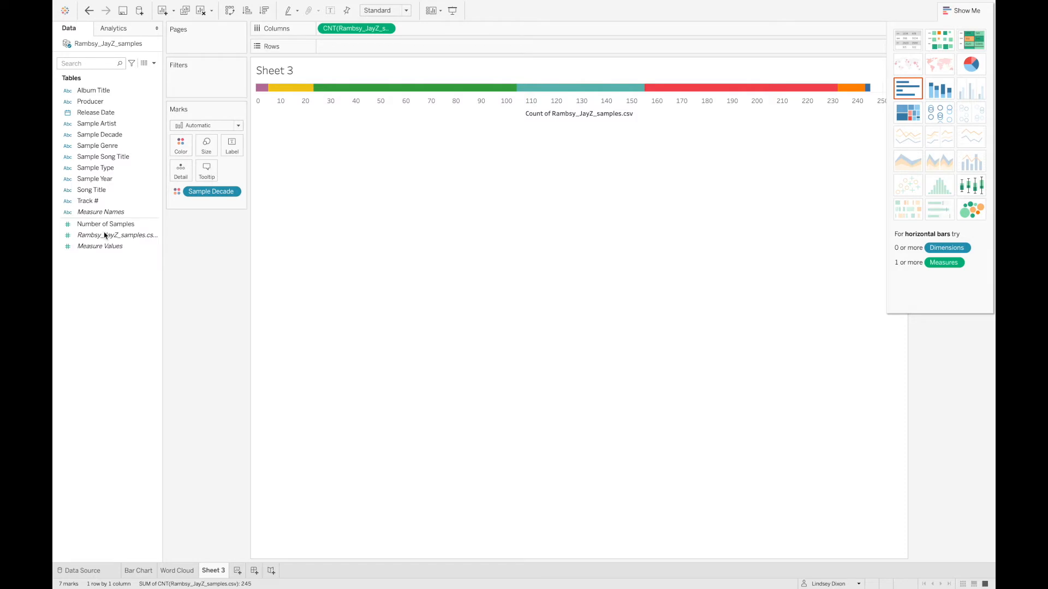
- Label the decade segments with Measure Values, keeping only the record count and removing Number of Samples
click(109, 250)
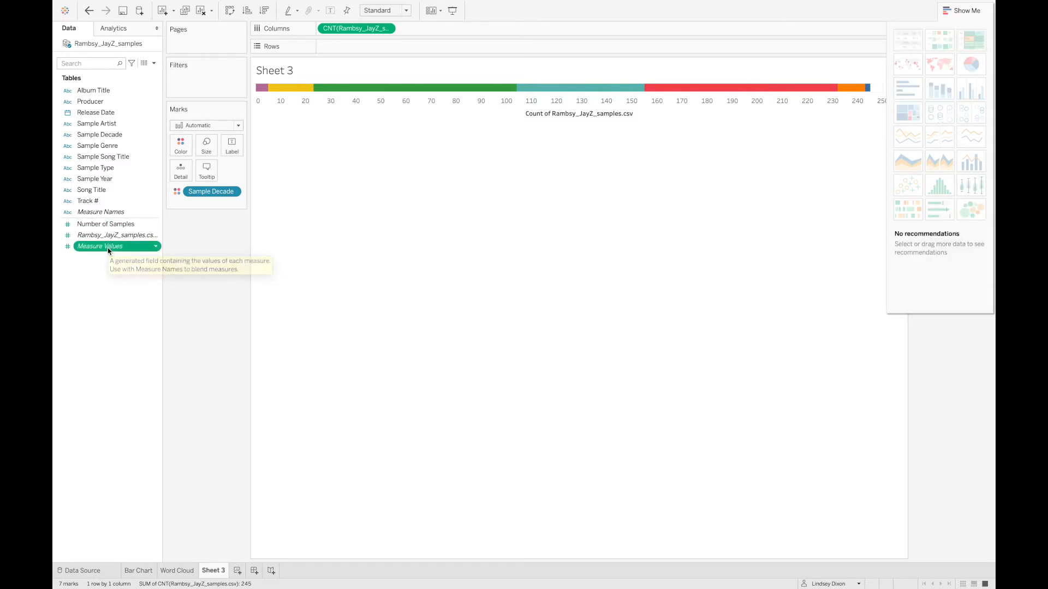
drag(109, 250, 233, 145)
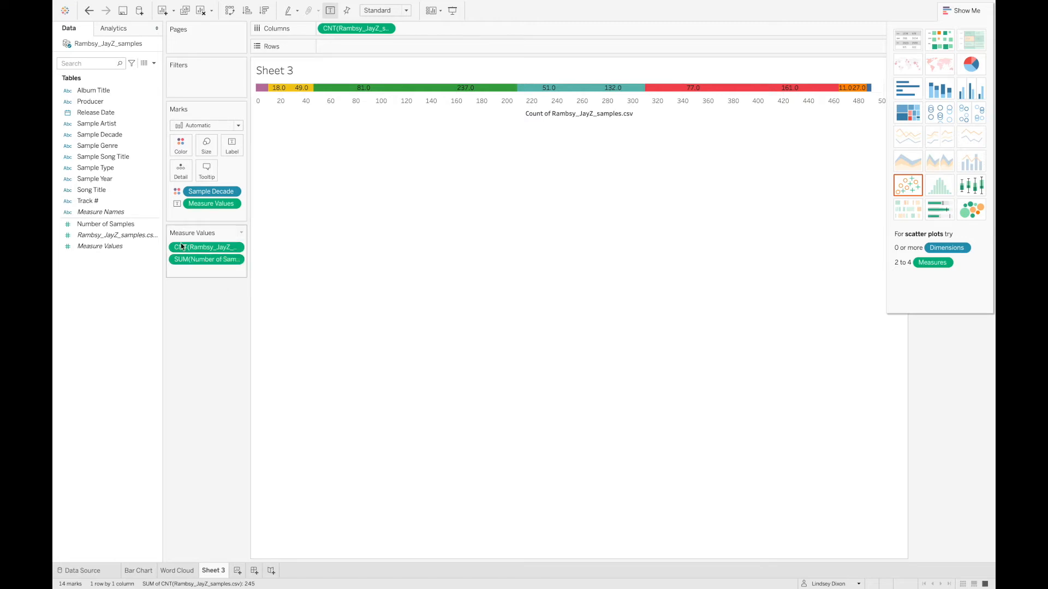
drag(201, 262, 111, 257)
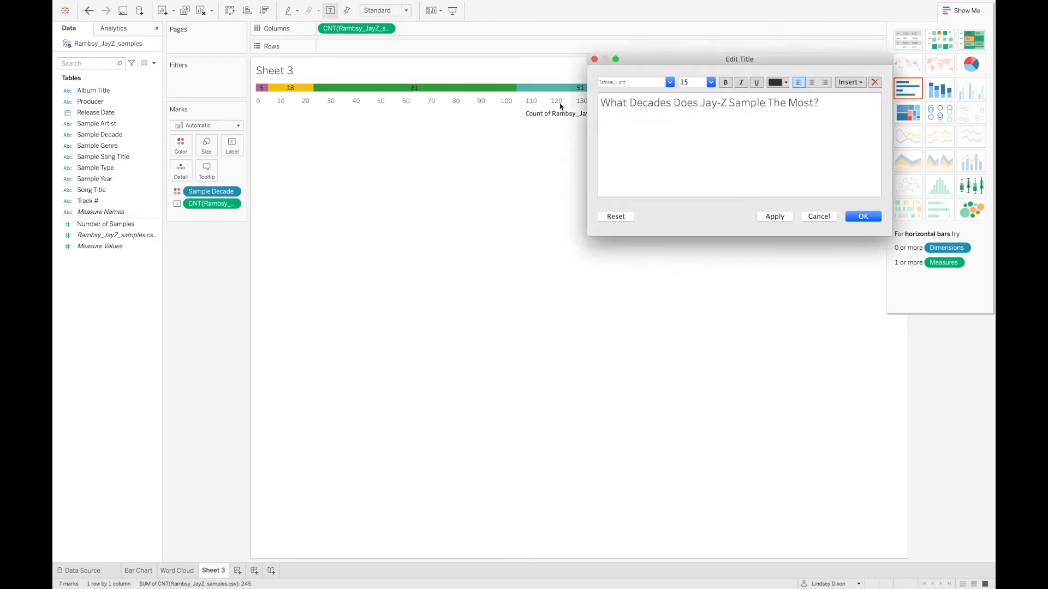
- Give the decade chart the centered title "What Decades Does Jay-Z Sample The Most?" and rename Sheet 3 as "Stacked Bar Chart"
click(812, 82)
click(864, 214)
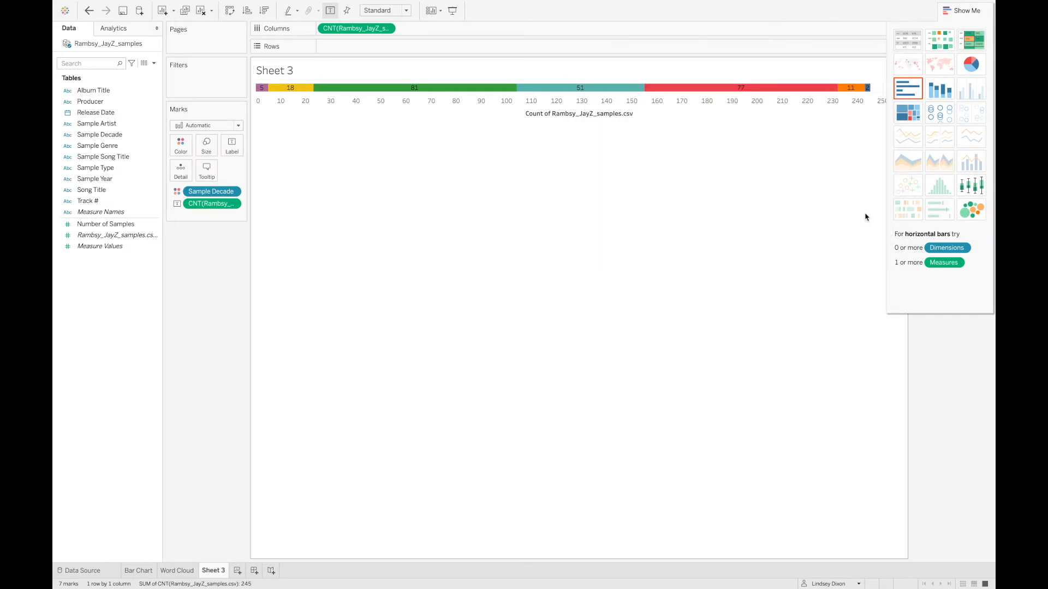
double_click(214, 570)
key(BackSpace)
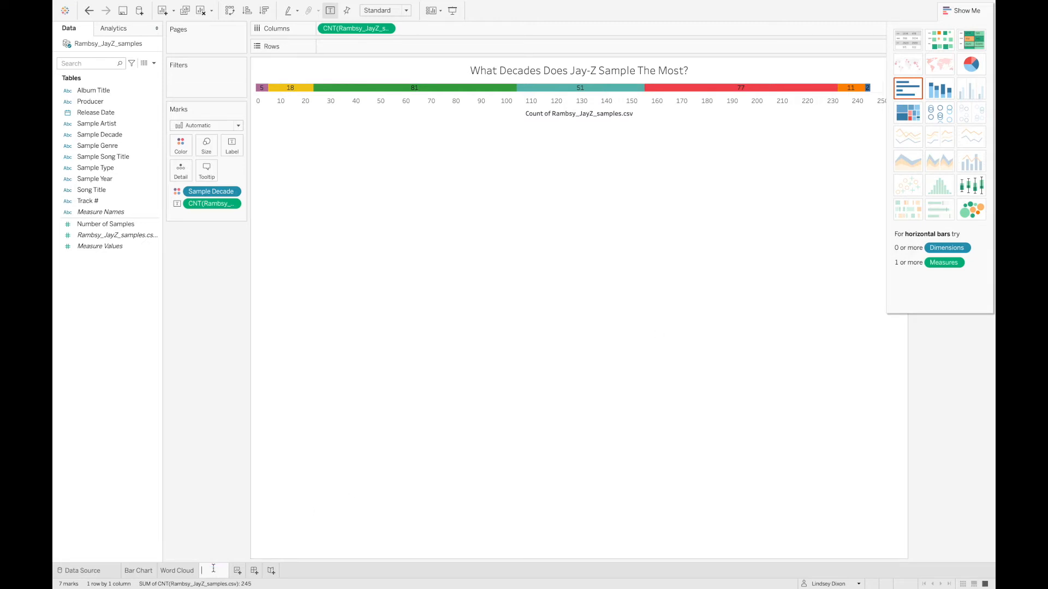
text(Stacked Bar )
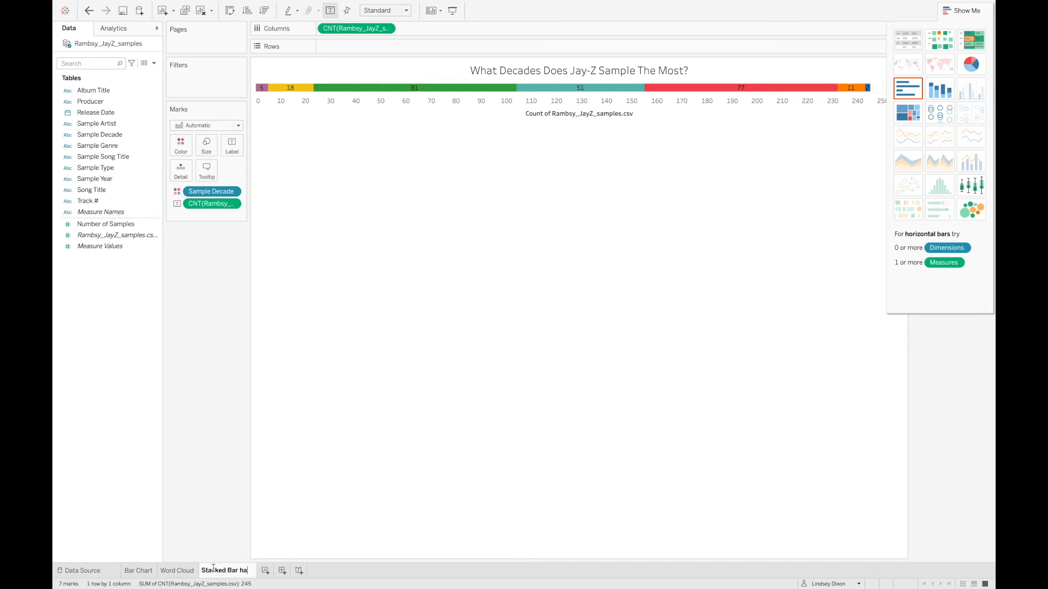
text(Chart)
click(310, 470)
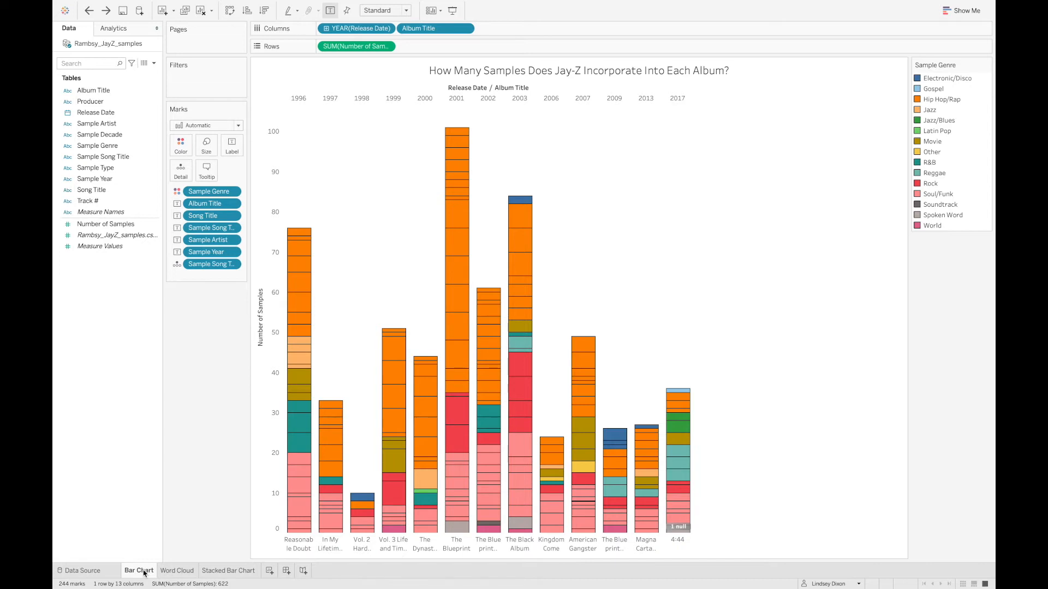
- Set the default worksheet shading of the Bar Chart sheet to dark gray
mouse_move(302, 1)
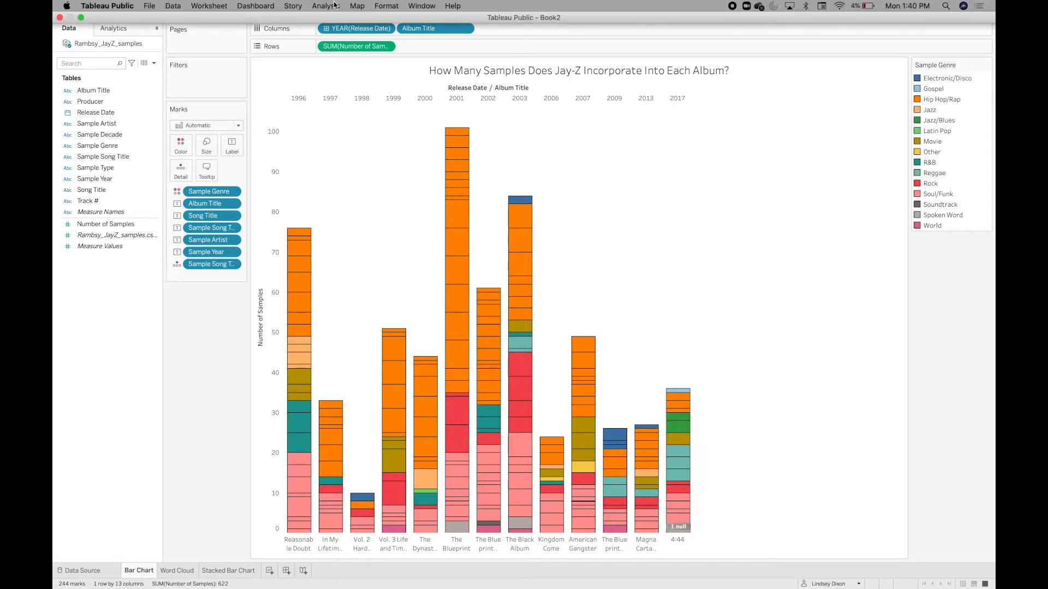
click(384, 7)
click(399, 80)
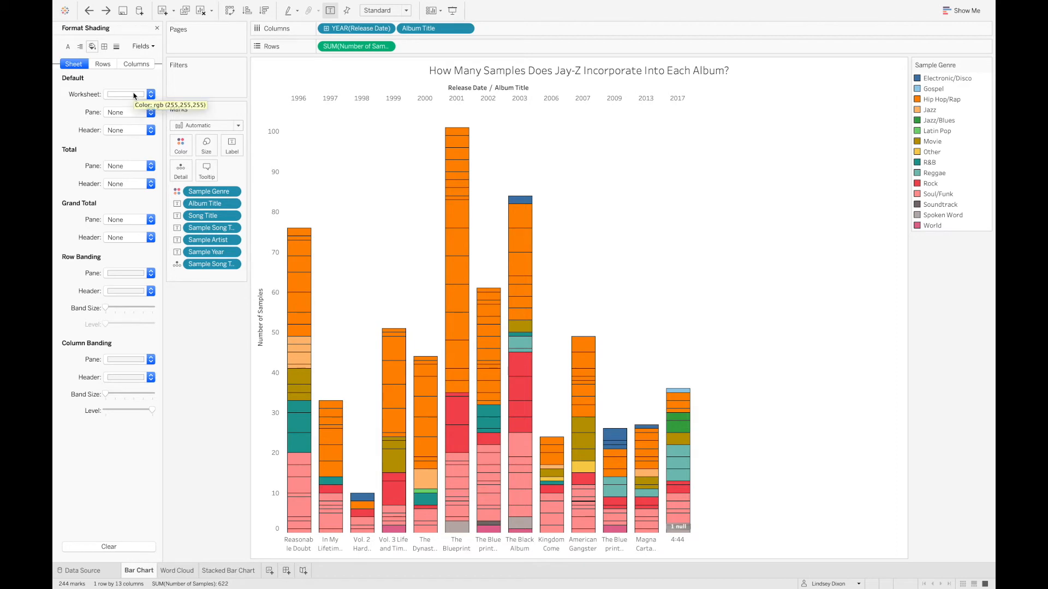
click(134, 96)
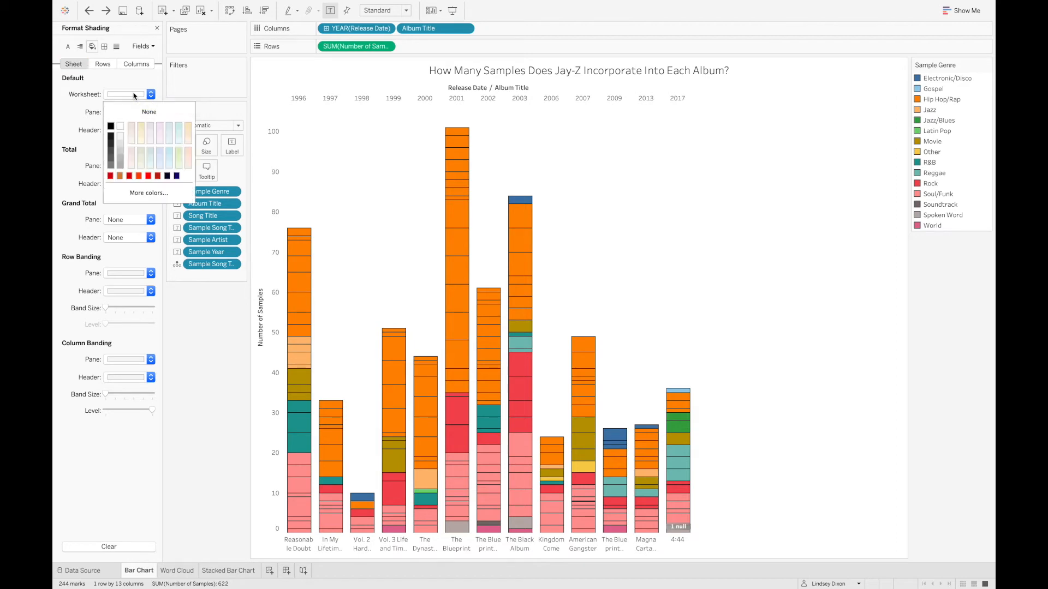
click(111, 144)
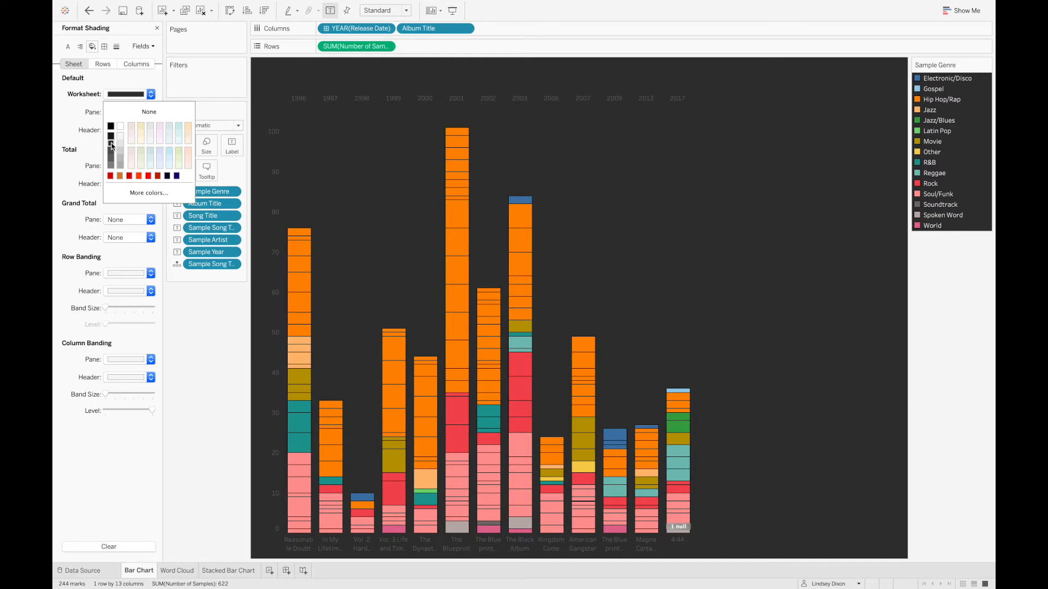
- Apply the same dark gray worksheet shading to the Word Cloud and Stacked Bar Chart sheets
click(176, 571)
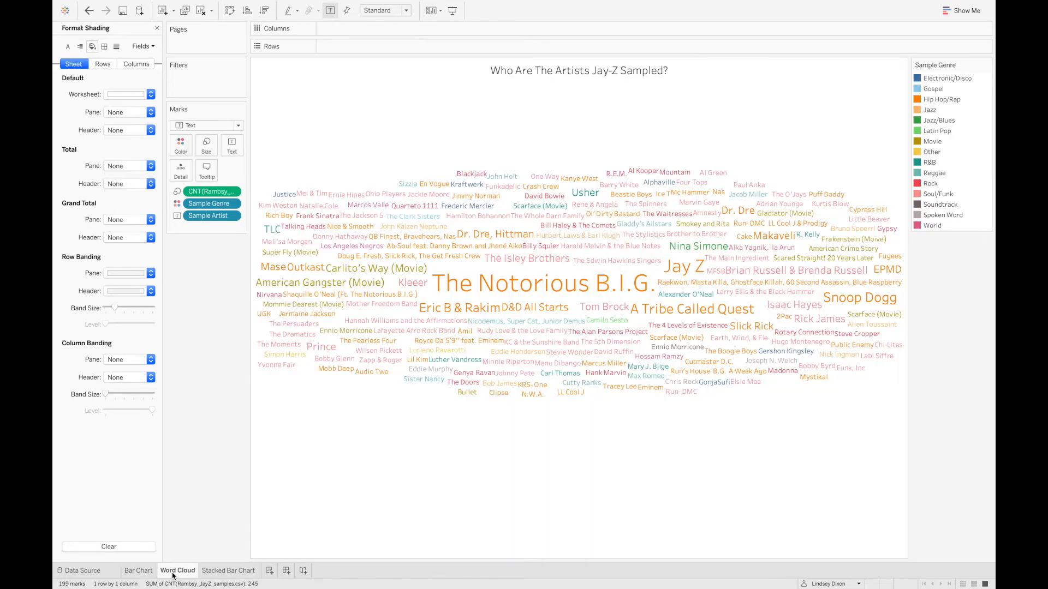
click(147, 97)
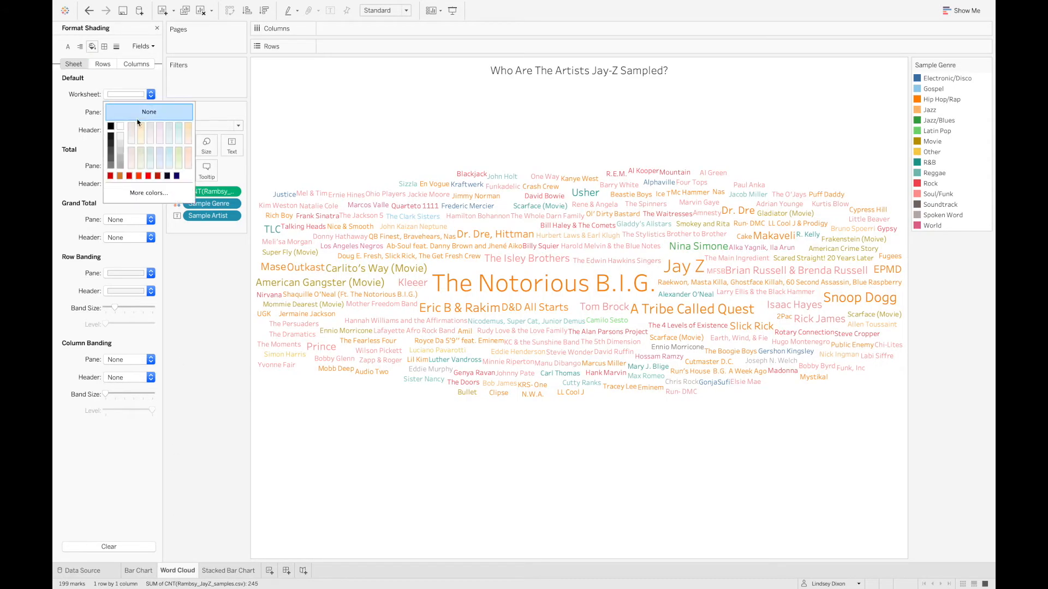
click(112, 144)
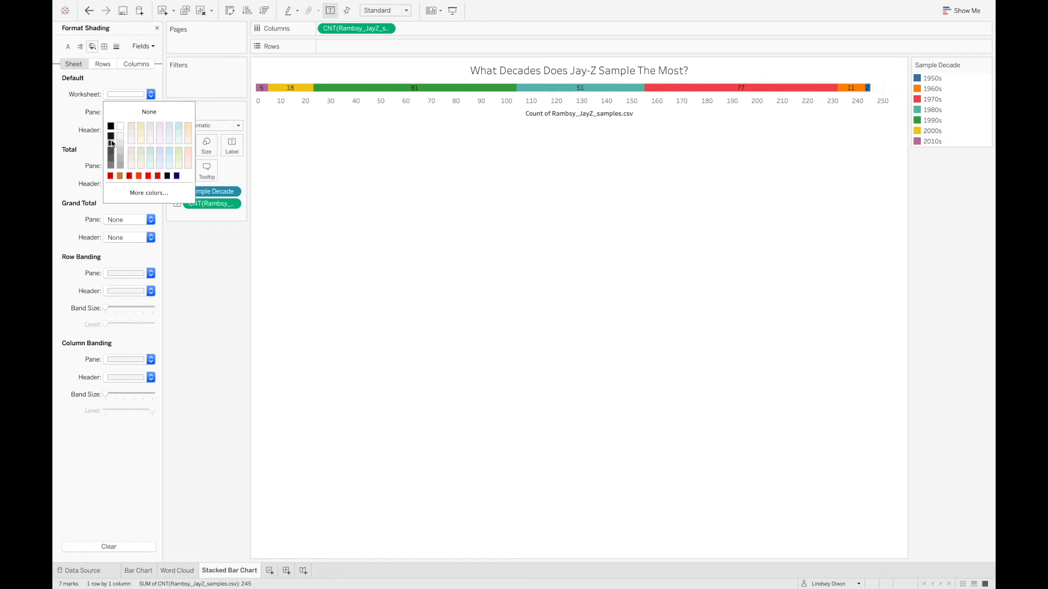
click(112, 144)
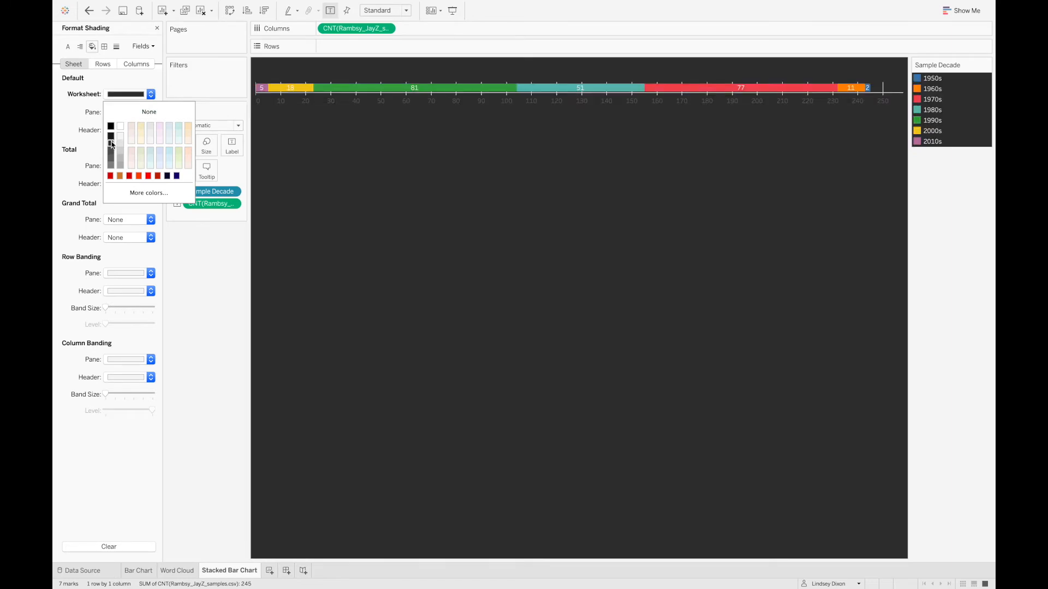
- Assign the Hue Circle color palette to the Sample Genre values on the Bar Chart sheet
click(173, 570)
click(139, 570)
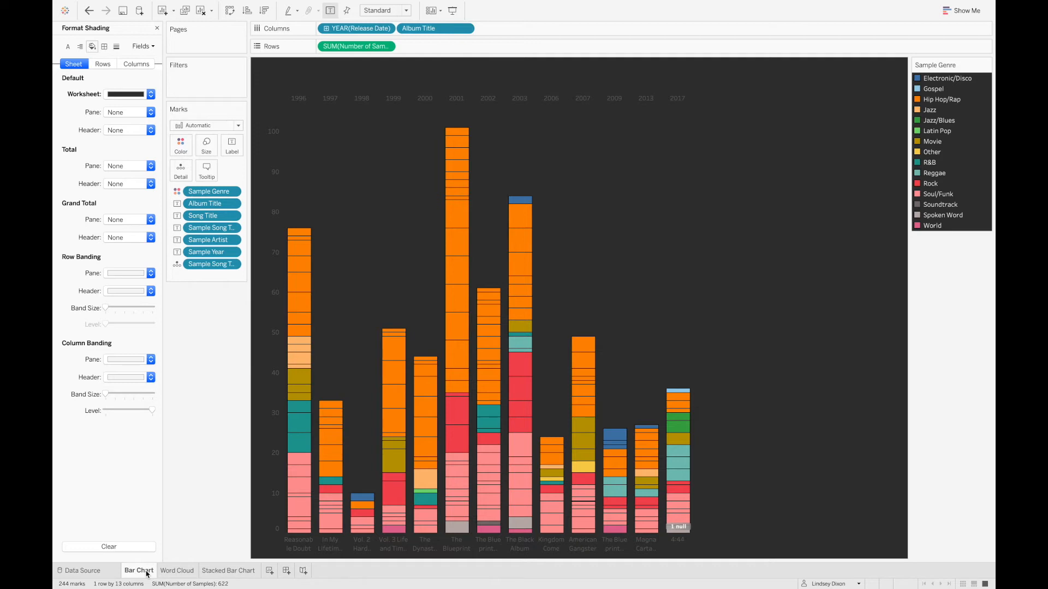
click(177, 147)
click(221, 180)
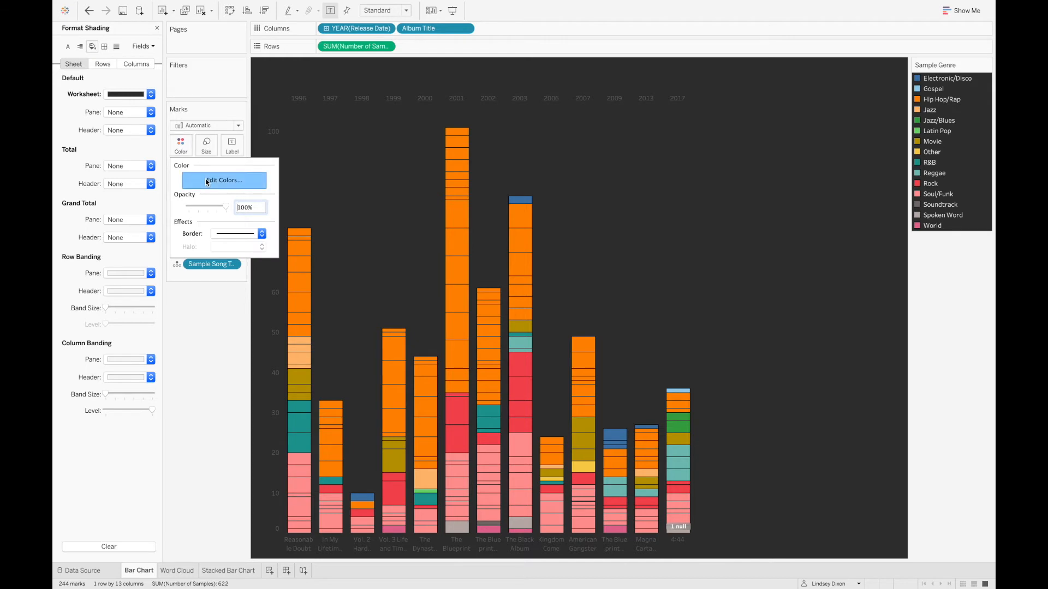
click(600, 212)
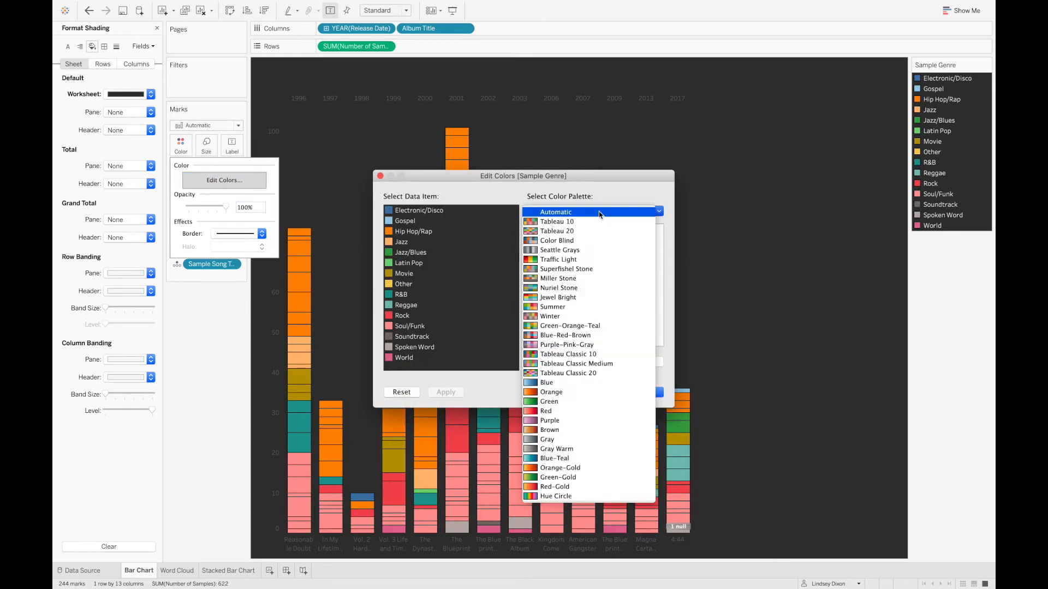
click(570, 497)
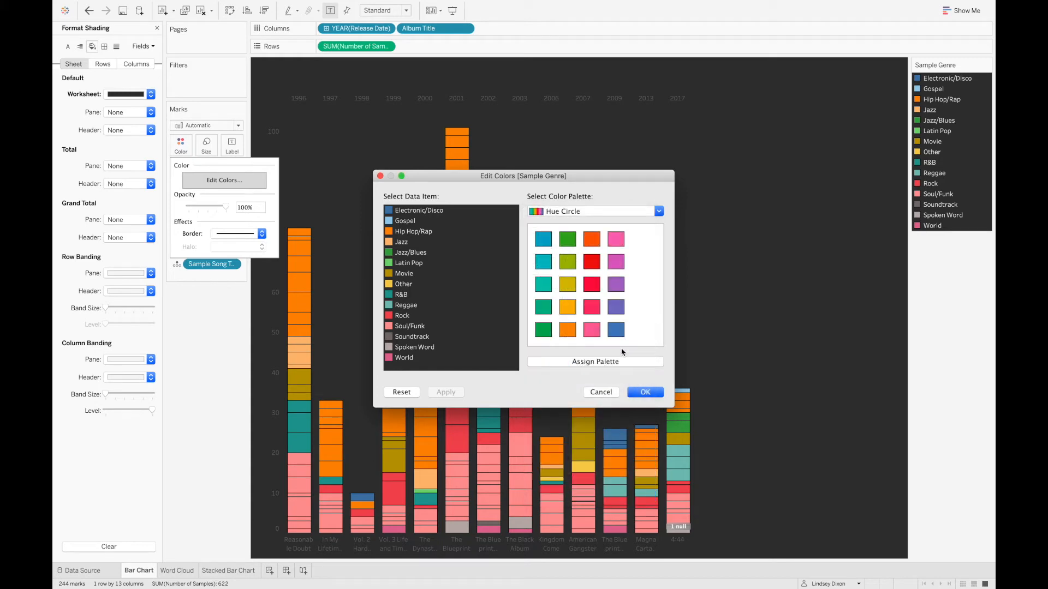
click(611, 366)
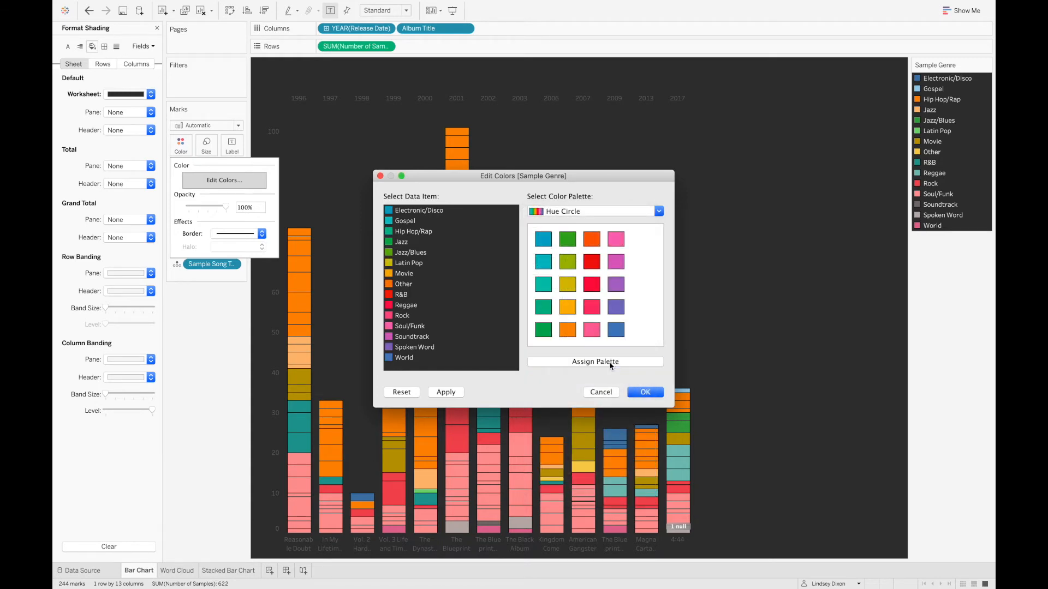
click(647, 392)
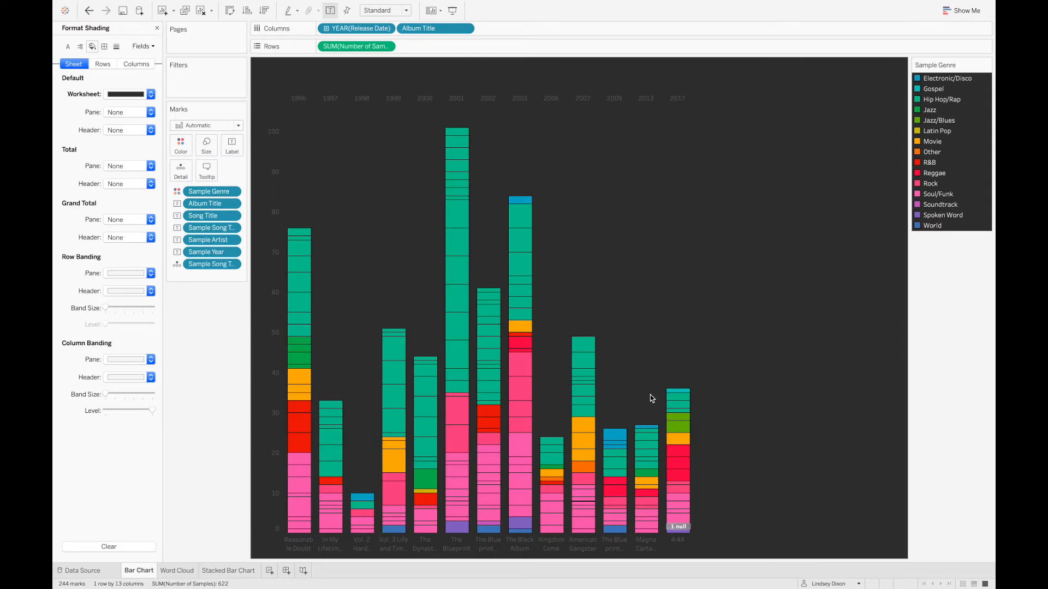
- Assign the Hue Circle color palette to the Sample Decade values on the Stacked Bar Chart sheet
click(174, 571)
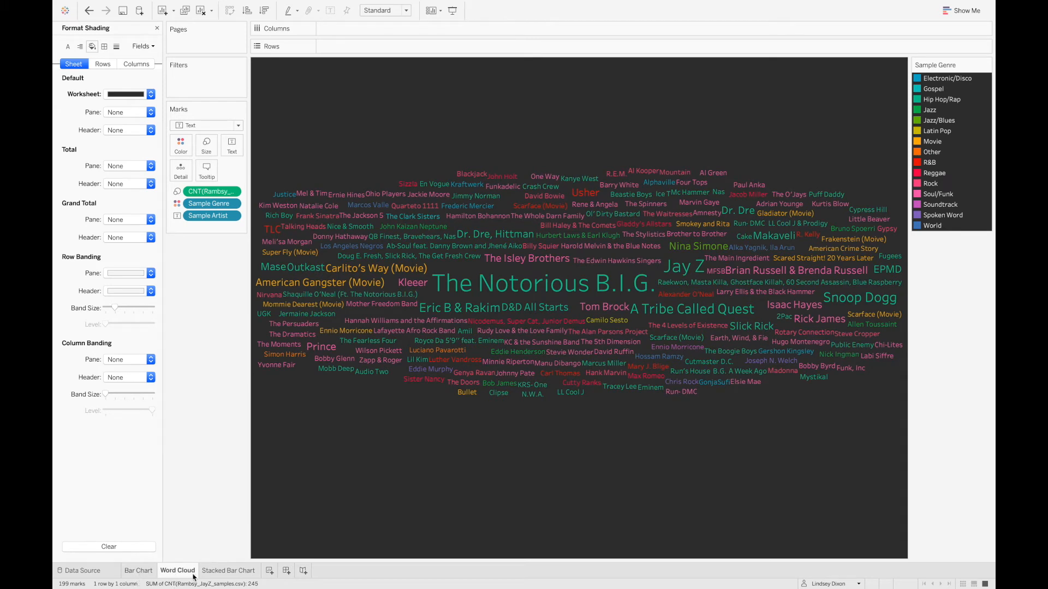
click(230, 571)
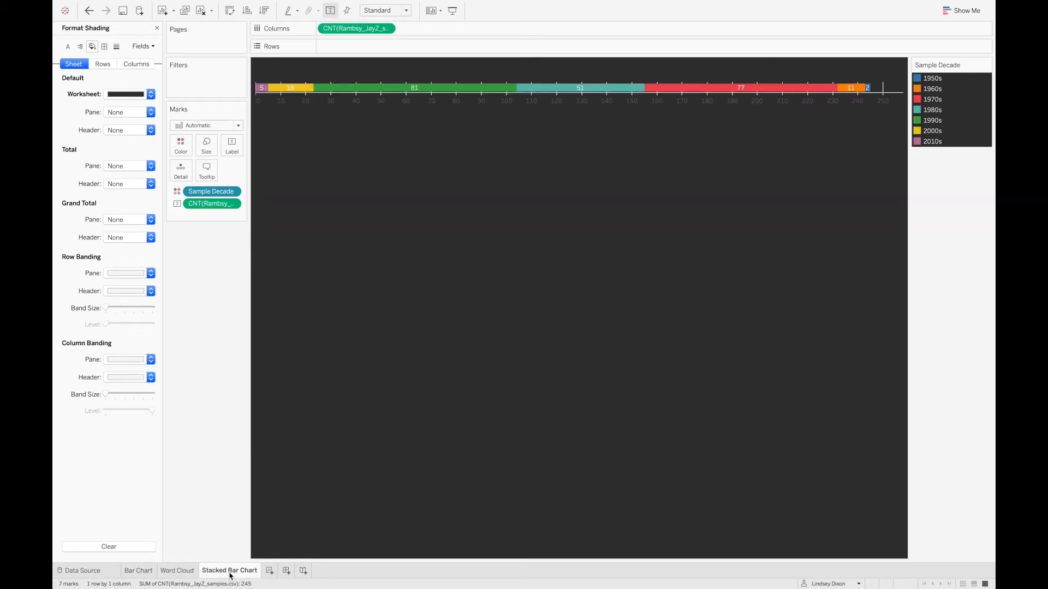
click(182, 148)
click(224, 185)
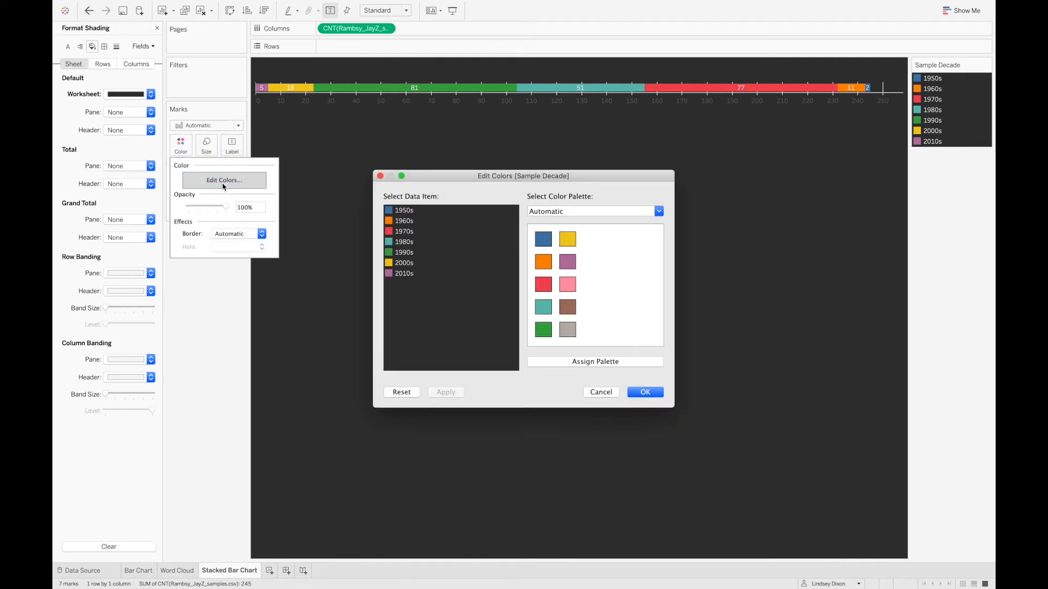
click(590, 212)
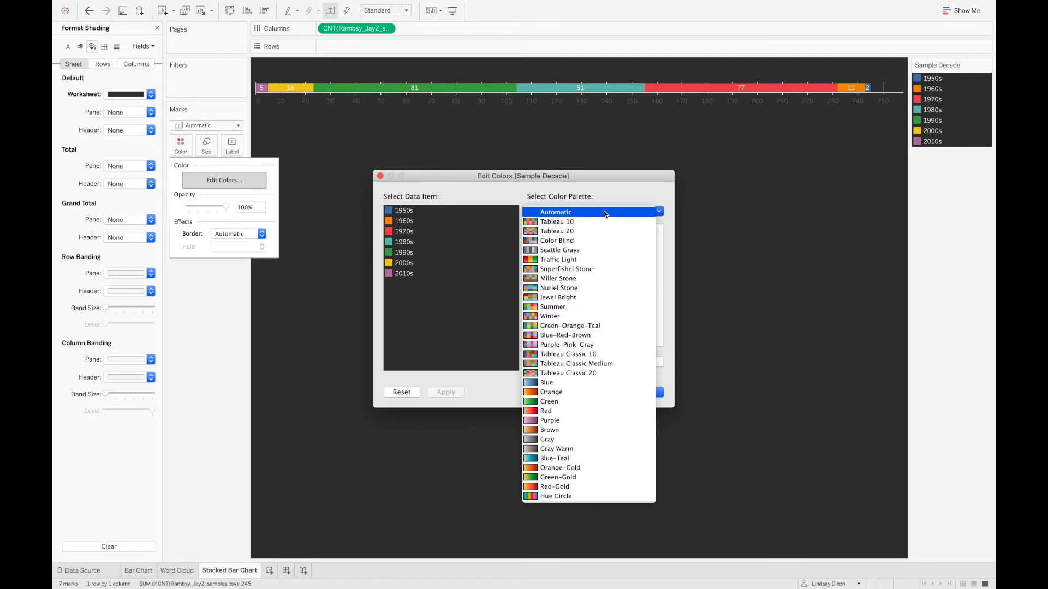
click(557, 496)
click(564, 364)
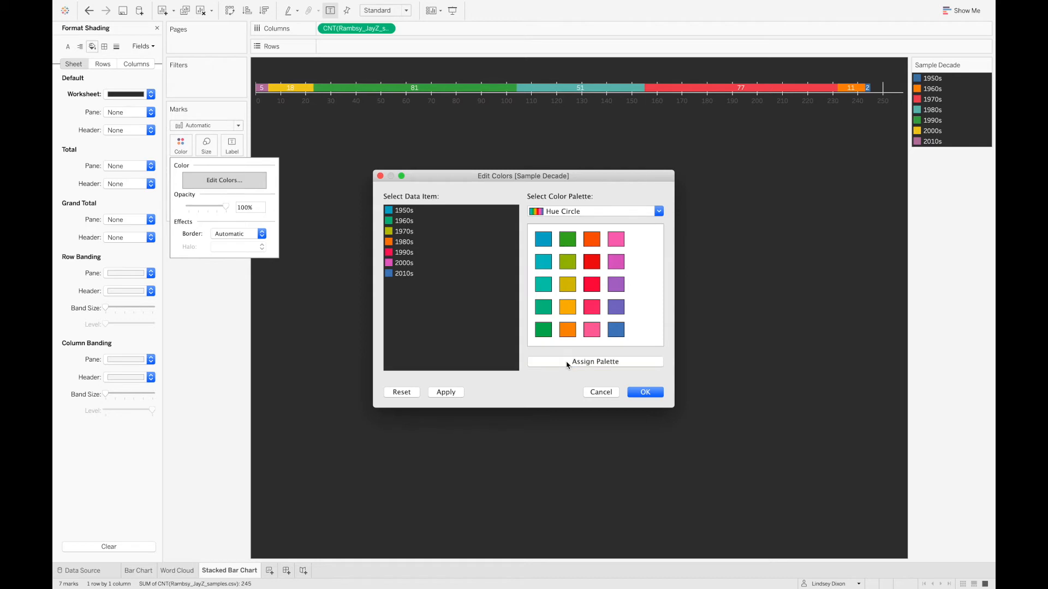
click(649, 392)
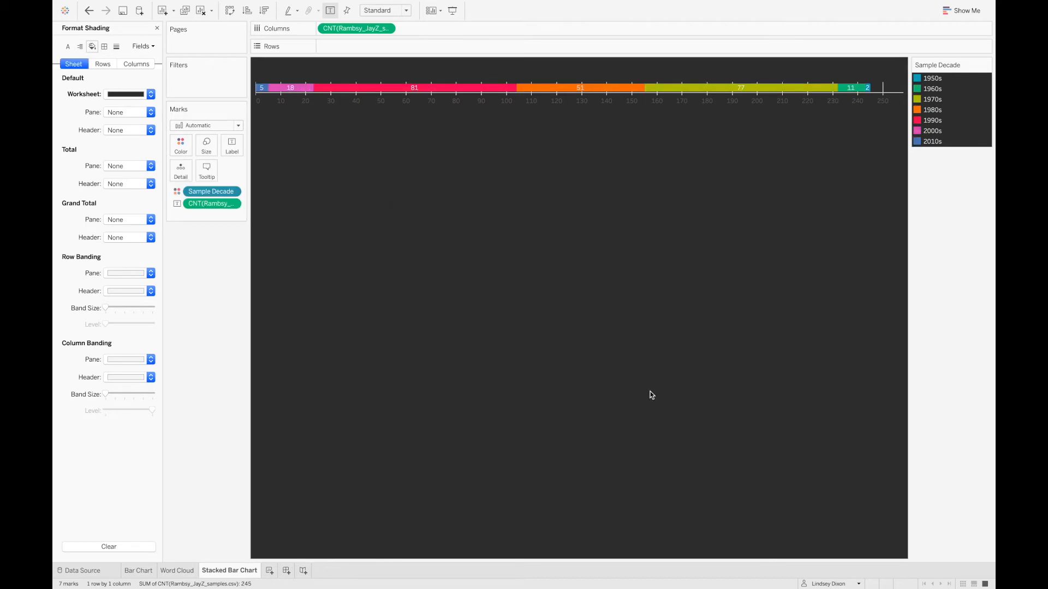
- Set the default title and header font color of the Bar Chart sheet to light blue
click(137, 571)
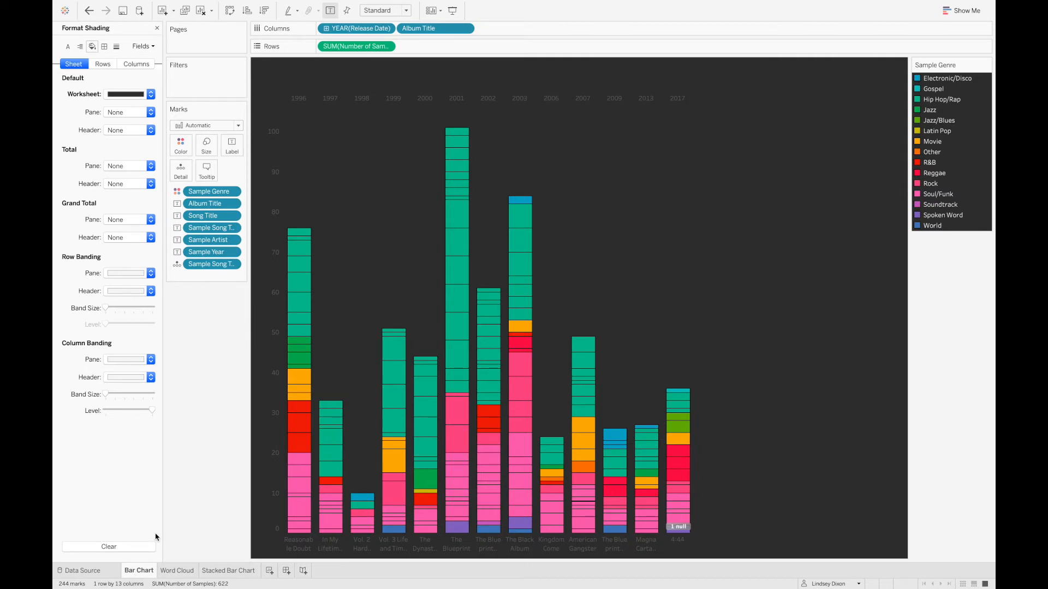
click(394, 98)
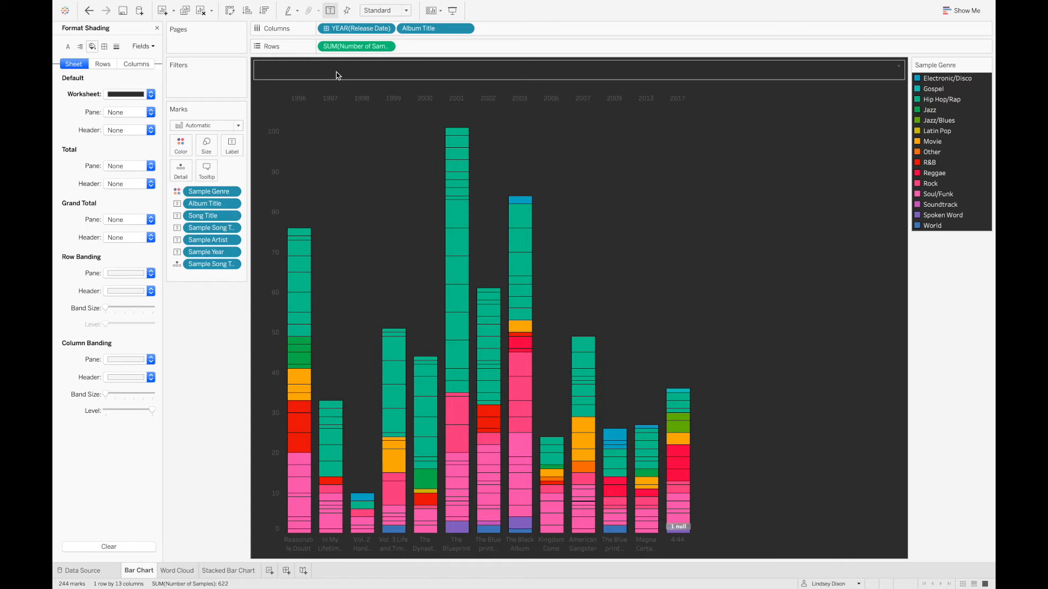
click(80, 47)
click(68, 47)
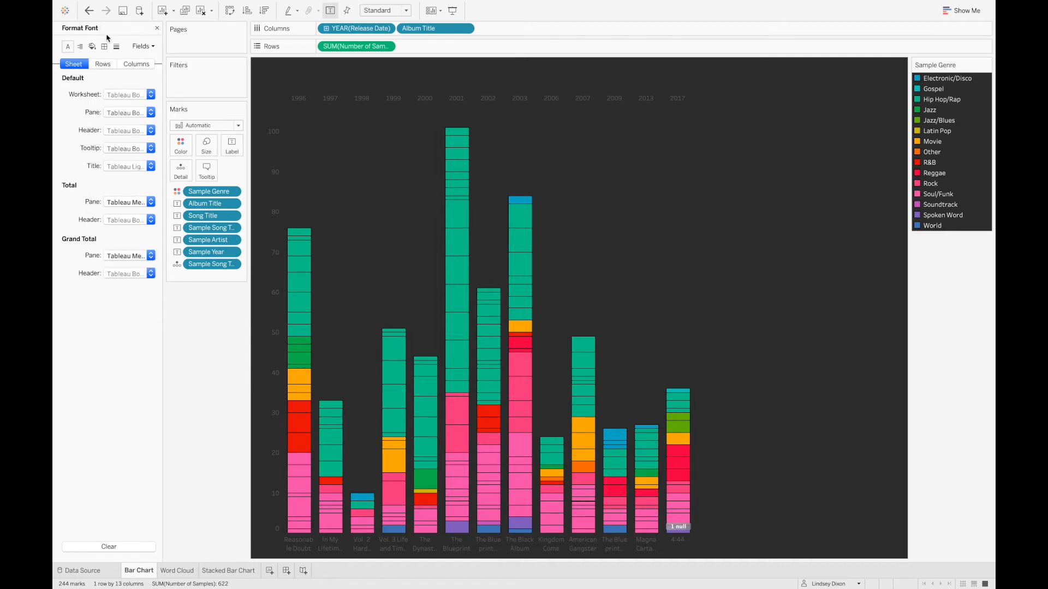
click(151, 167)
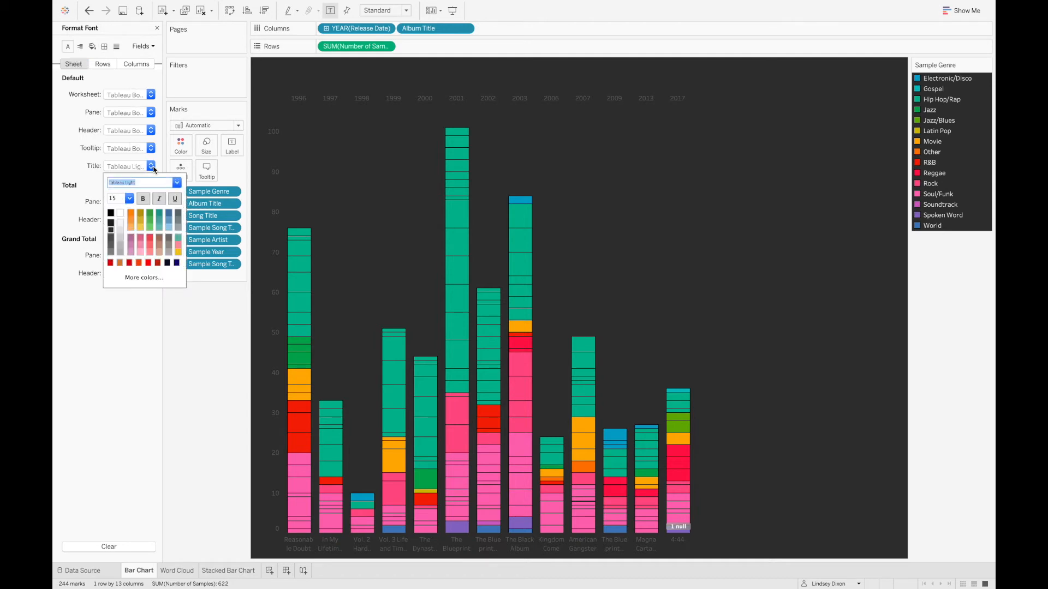
click(169, 228)
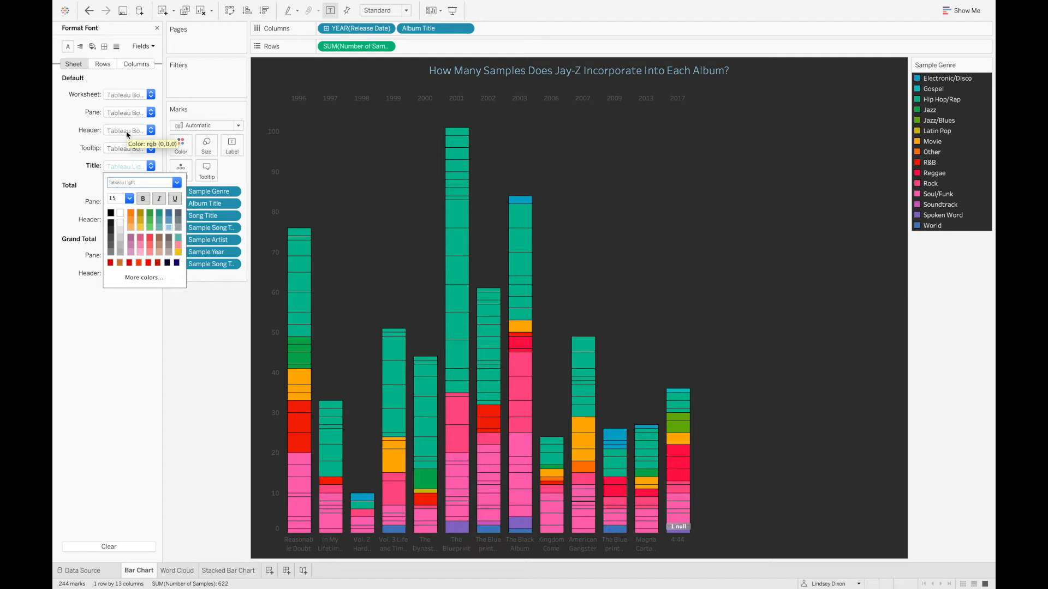
click(74, 159)
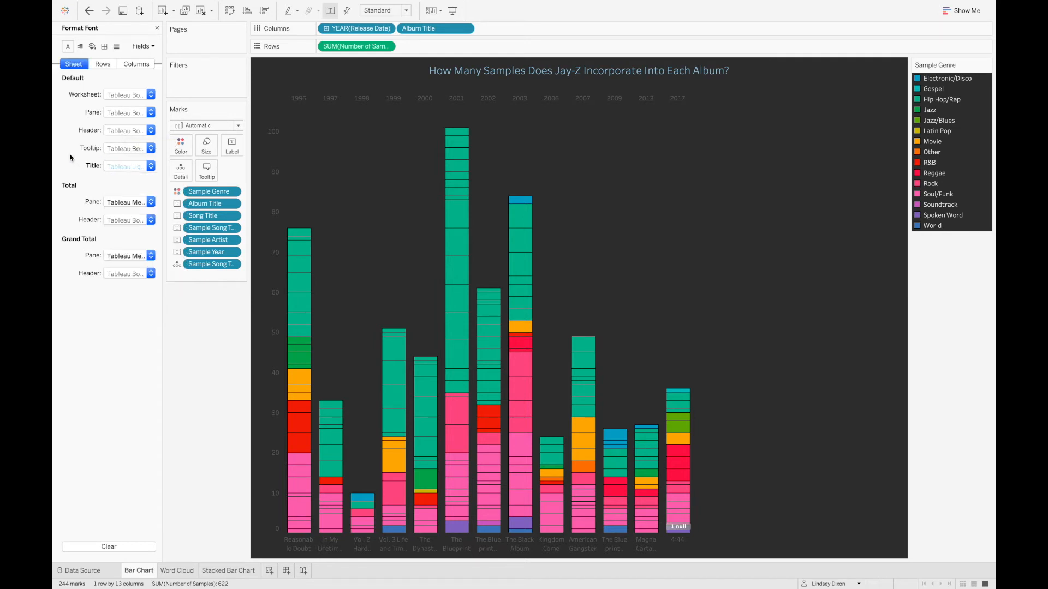
click(151, 131)
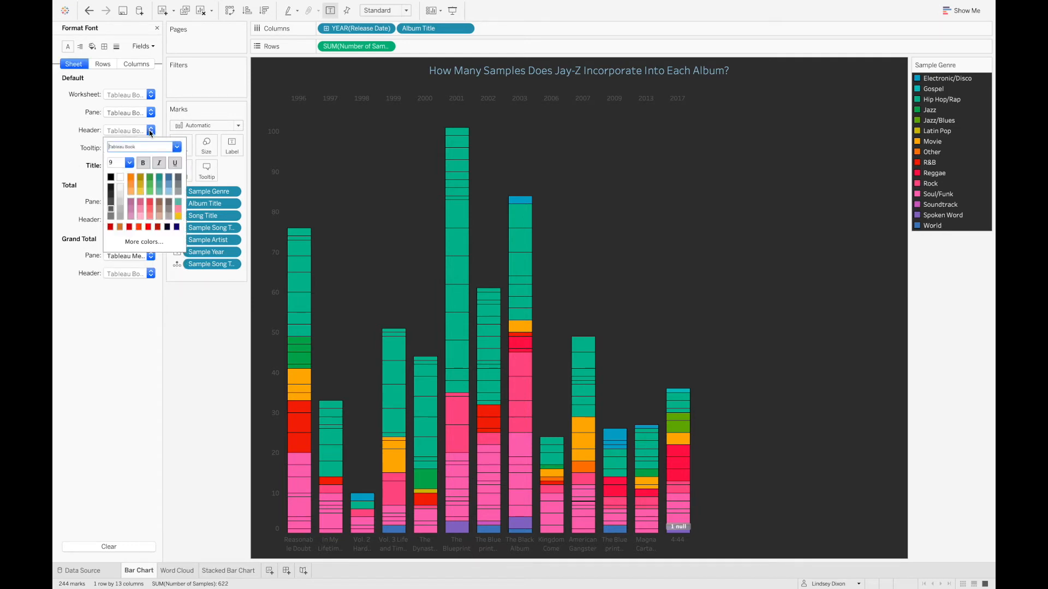
click(169, 192)
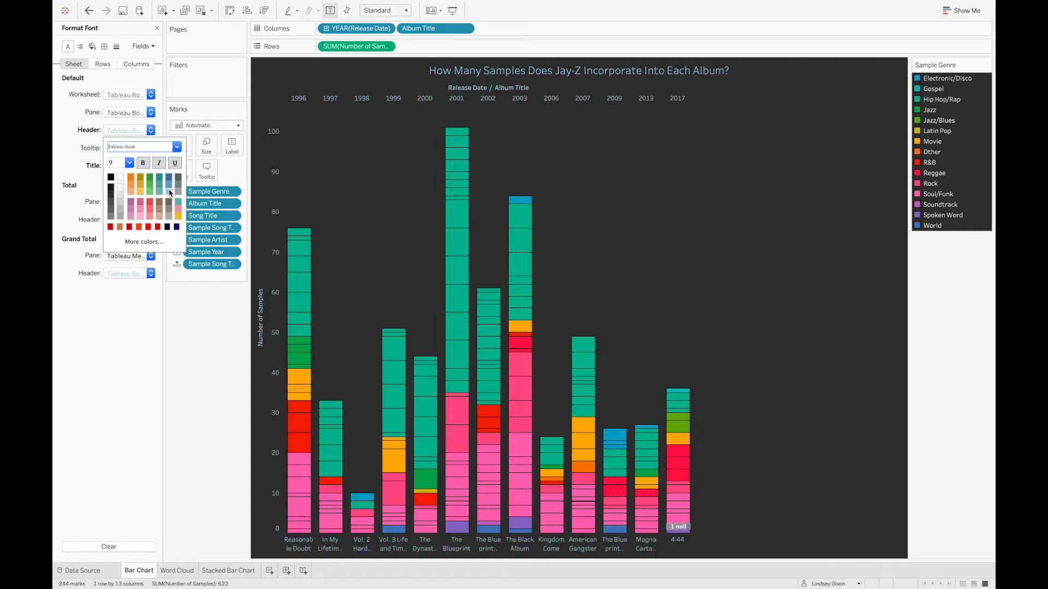
- Apply the light blue title and header fonts to the Stacked Bar Chart, and the light blue title font to the Word Cloud
click(207, 568)
click(176, 571)
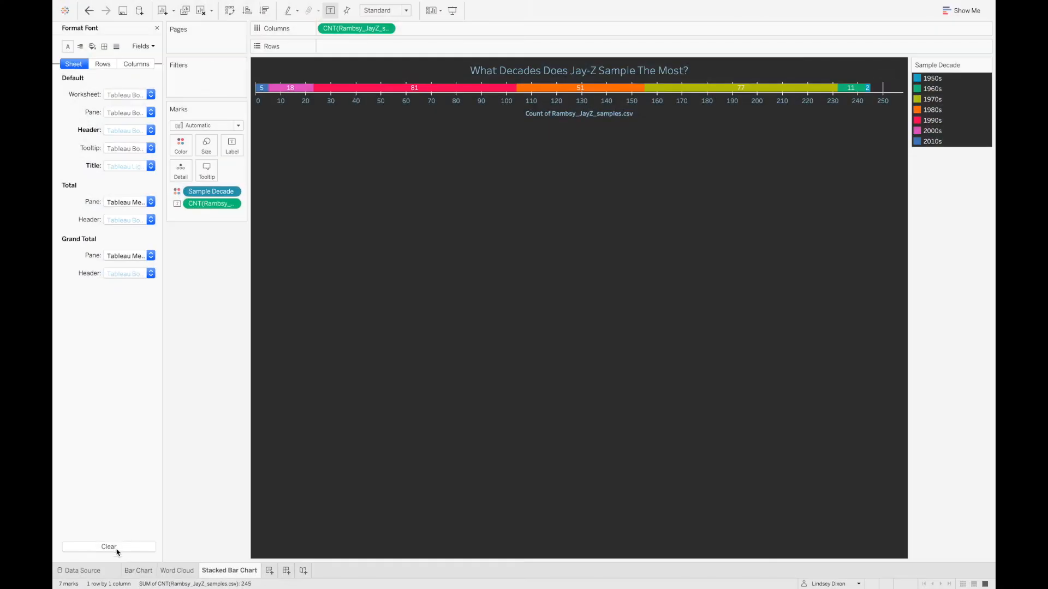
click(136, 571)
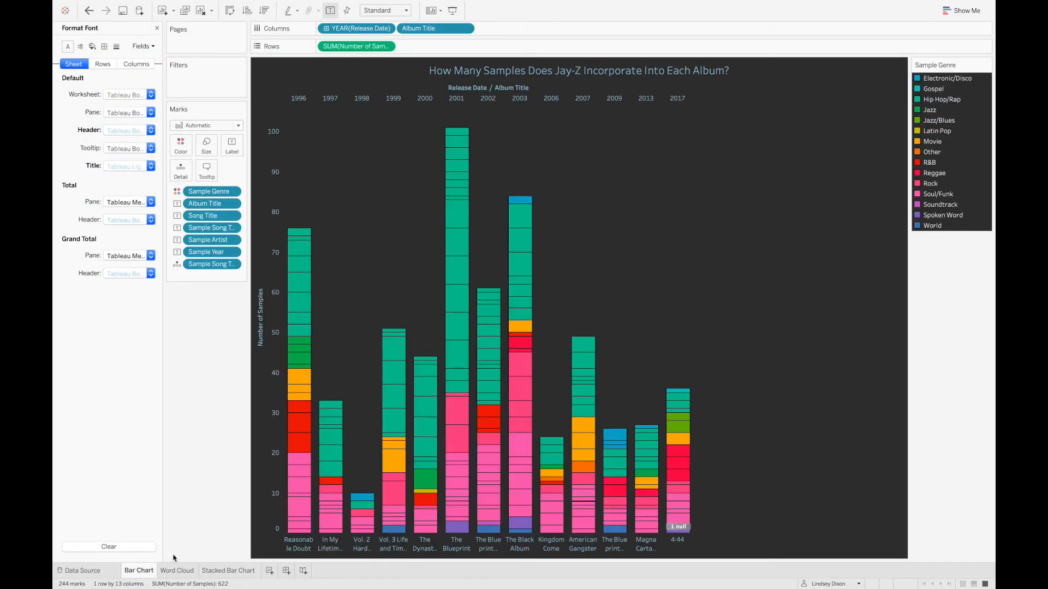
click(179, 572)
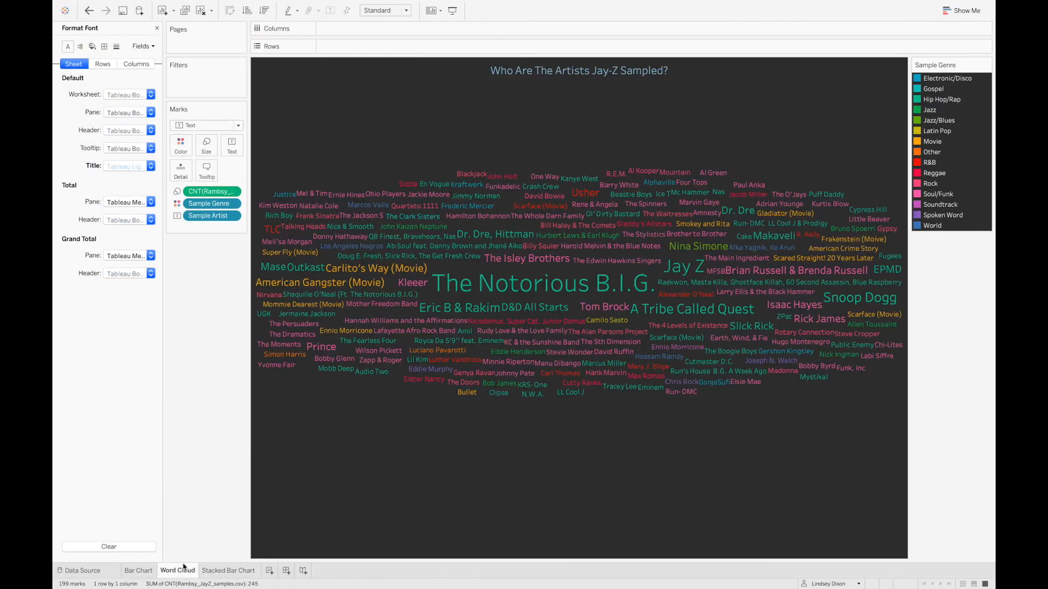
- Create a new dashboard and size it to fit the width with a height of 1360 px
click(221, 572)
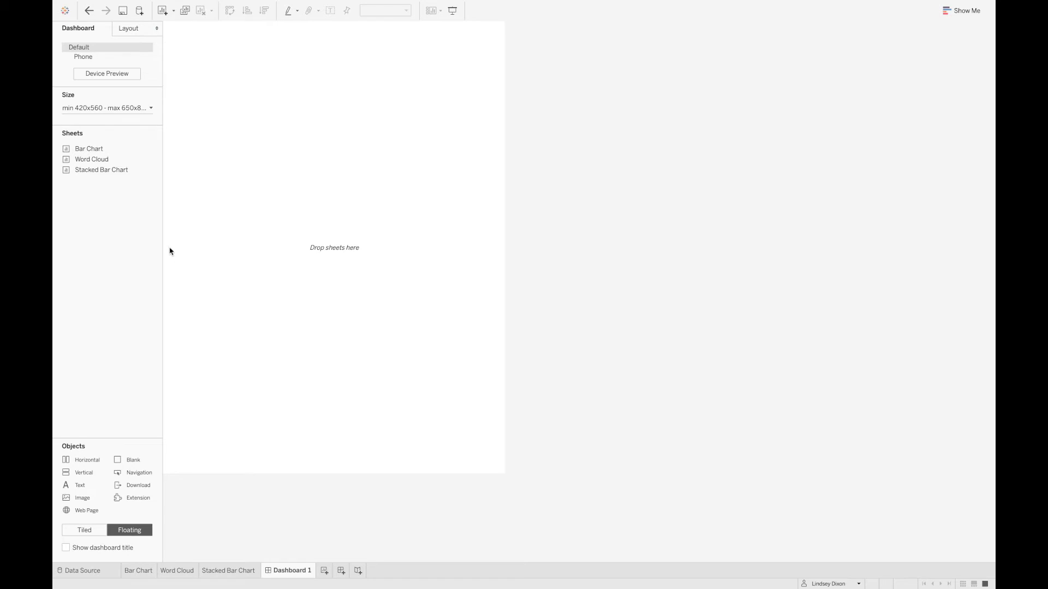
click(151, 108)
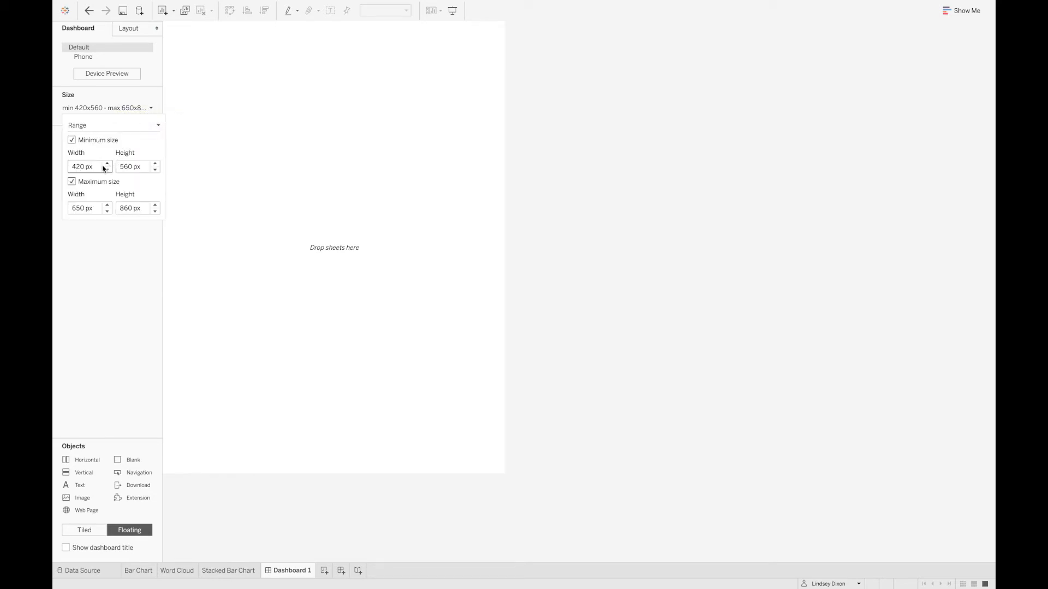
click(107, 163)
click(107, 163)
click(107, 163)
click(107, 163)
click(107, 163)
click(107, 163)
click(107, 163)
click(107, 163)
click(107, 163)
click(107, 170)
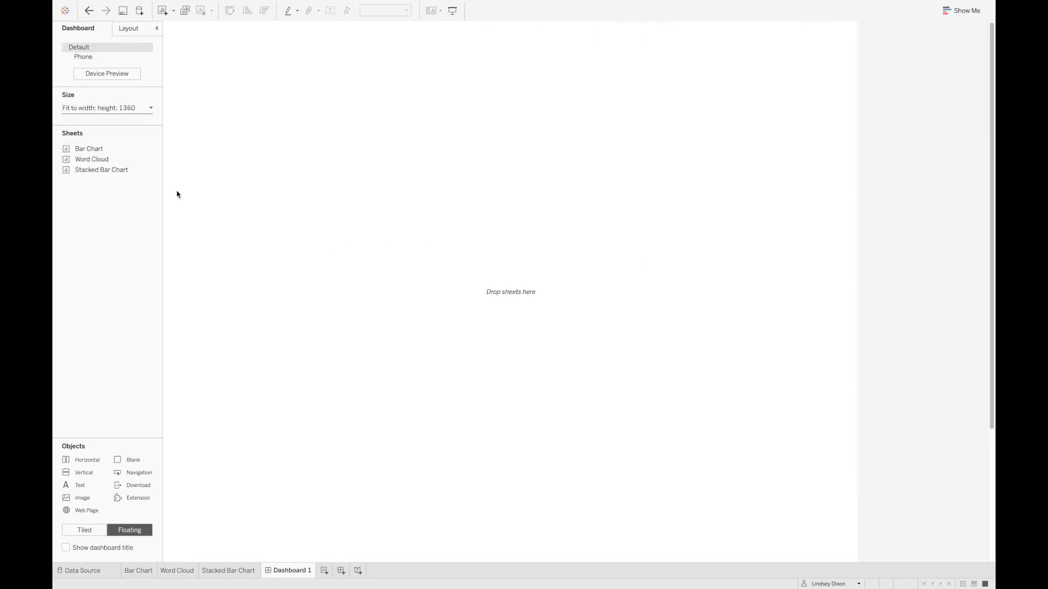
- Set the default dashboard shading to the same dark gray as the worksheets
mouse_move(323, 2)
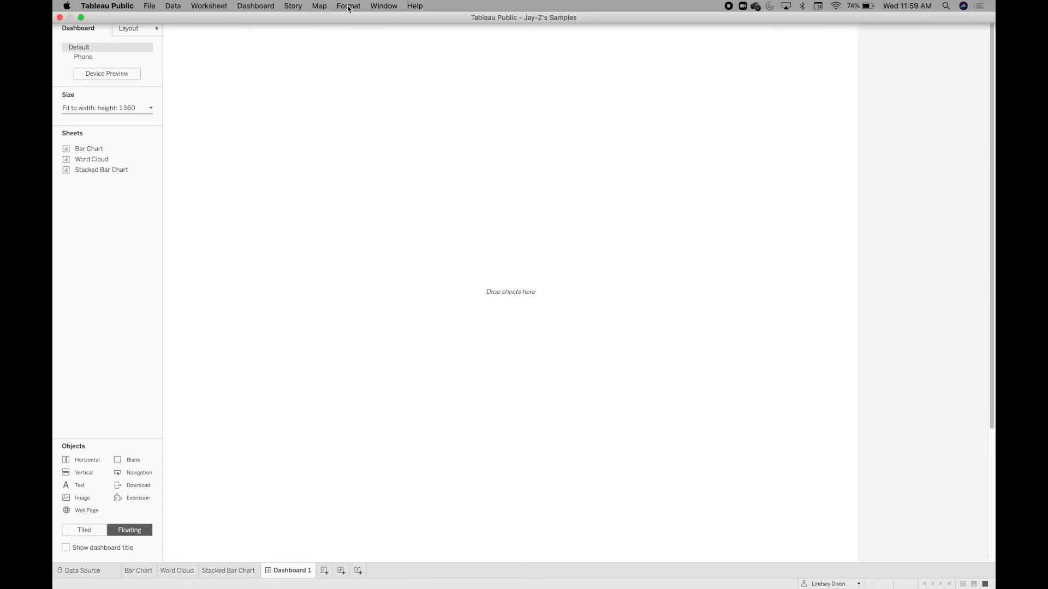
click(348, 7)
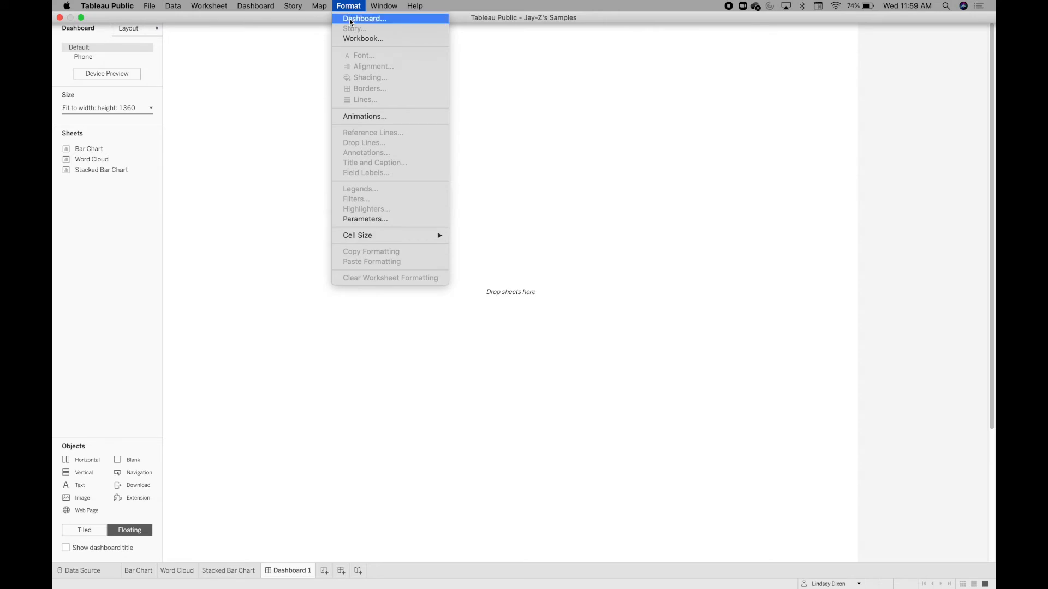
click(351, 19)
click(148, 63)
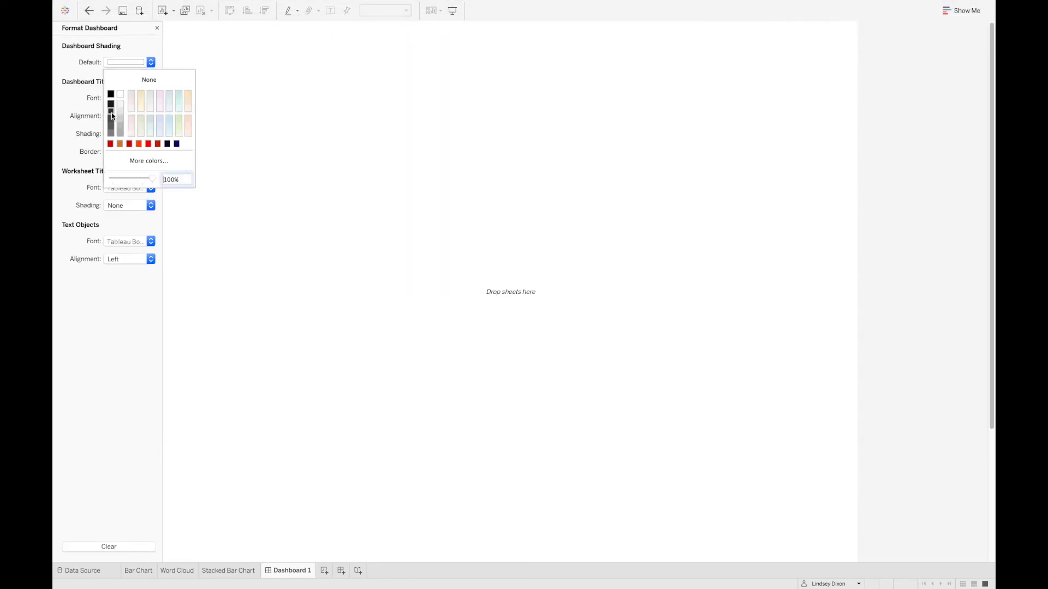
click(112, 113)
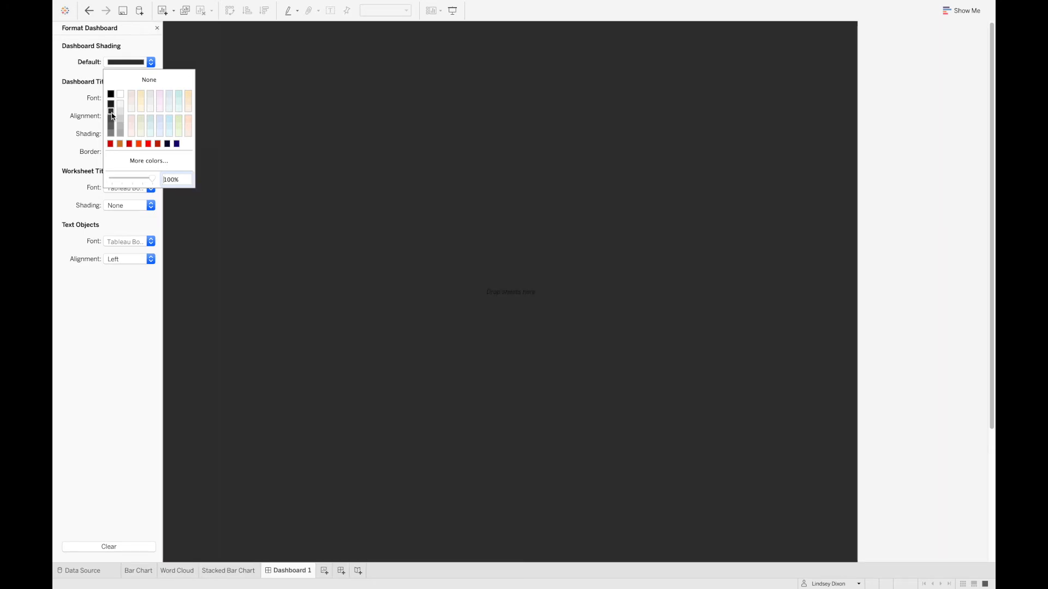
click(137, 299)
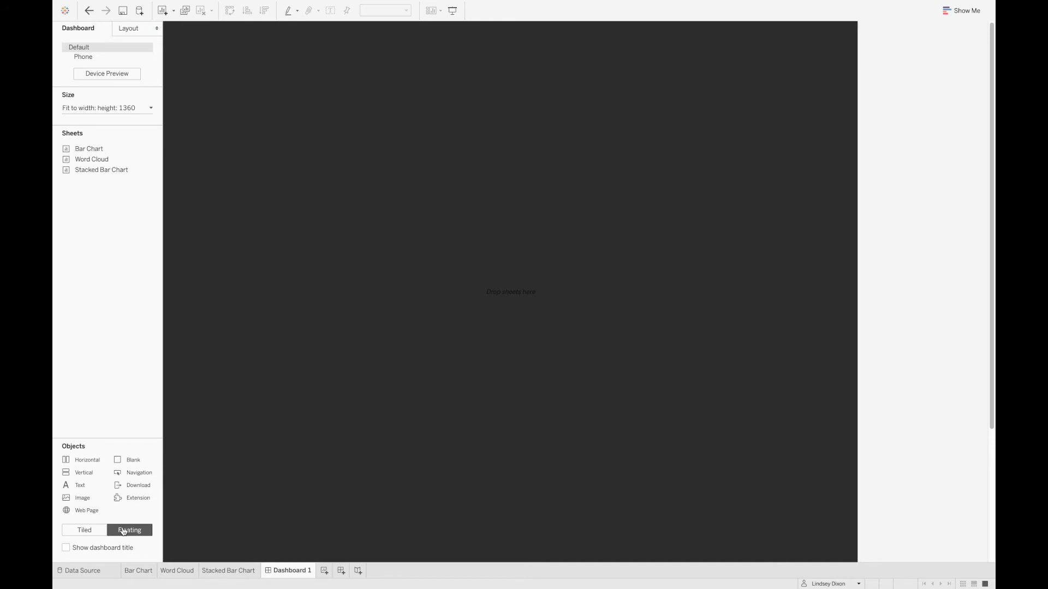
- Switch the dashboard layout to tiled and place the Bar Chart sheet on it
click(82, 532)
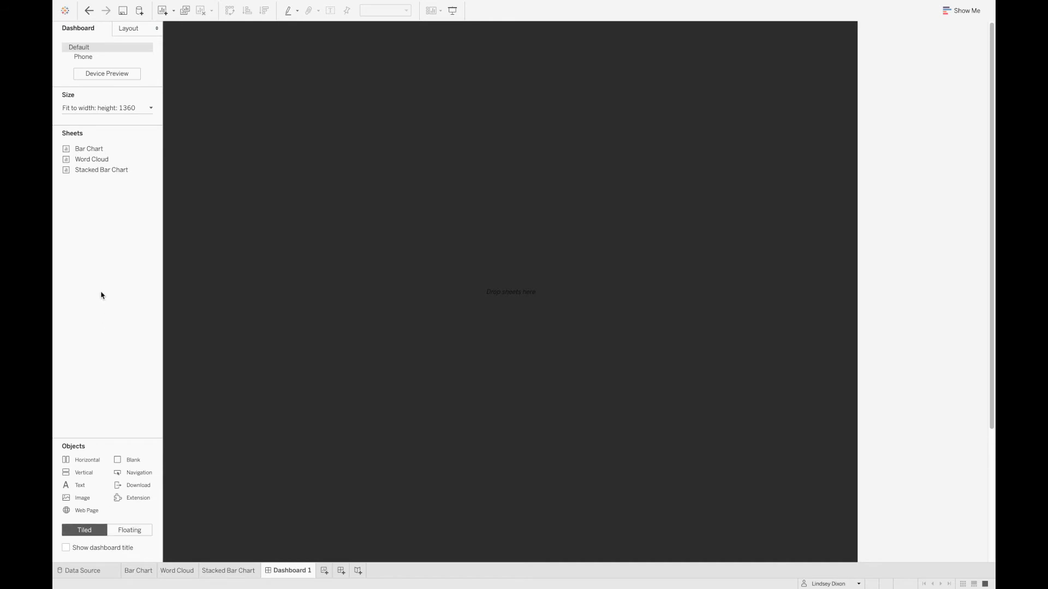
drag(93, 149, 254, 174)
scroll(687, 203, down, 1)
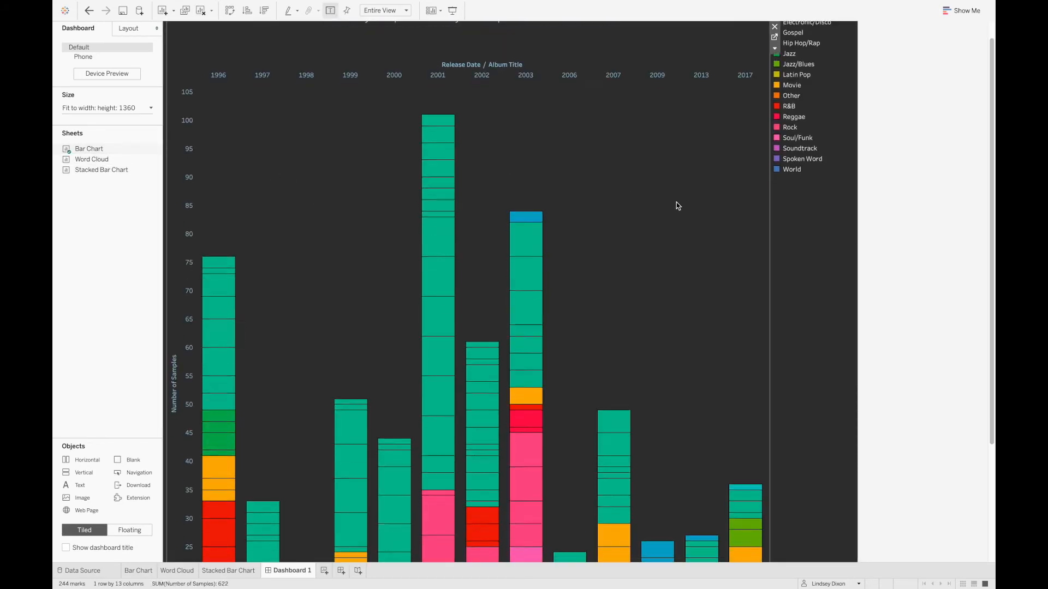
- Place the Word Cloud sheet on the dashboard to the left of the bar chart
scroll(676, 206, down, 3)
drag(136, 158, 368, 208)
mouse_move(467, 183)
mouse_down()
mouse_move(465, 170)
mouse_move(465, 182)
mouse_up()
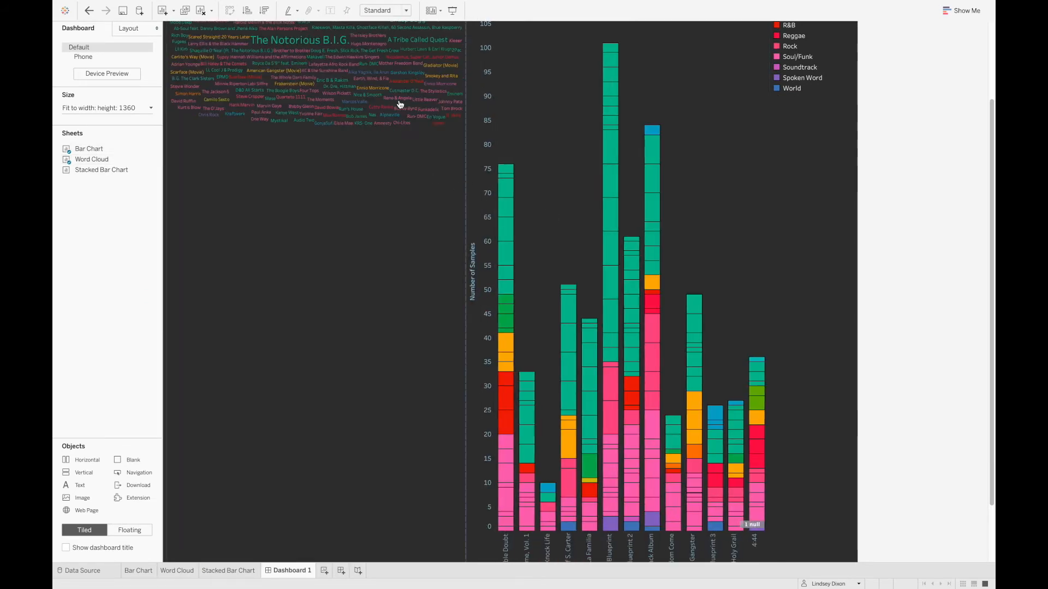
scroll(400, 104, up, 3)
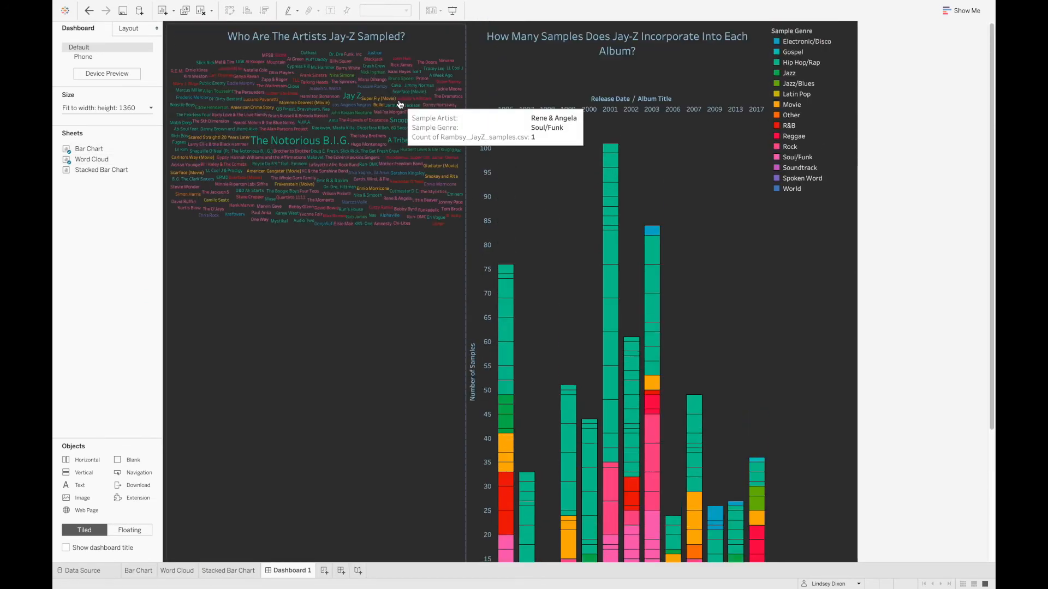
- Clear the word cloud and the bar chart off the dashboard
click(460, 34)
click(471, 63)
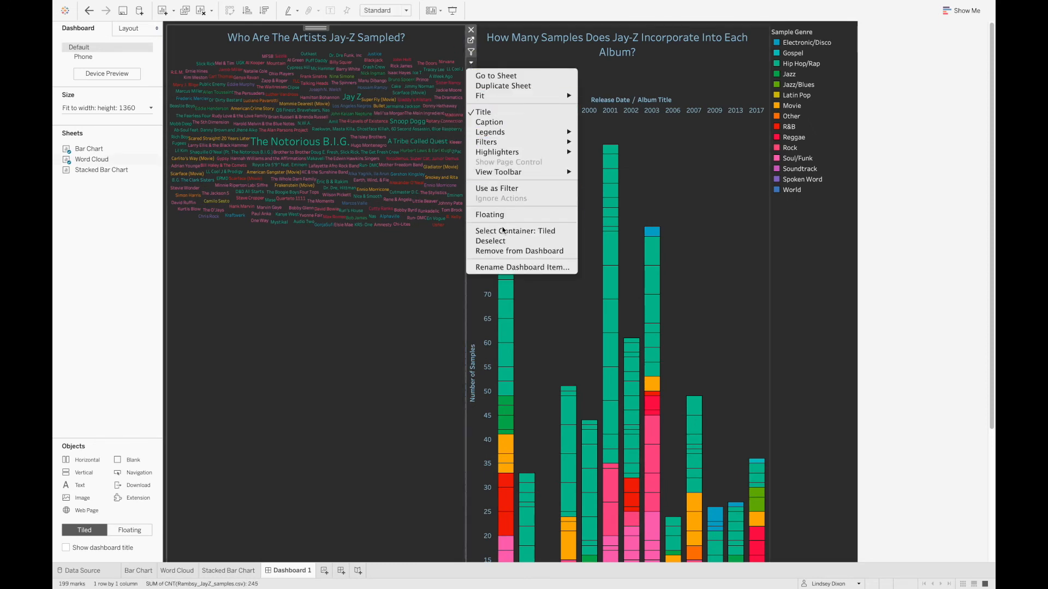
click(505, 251)
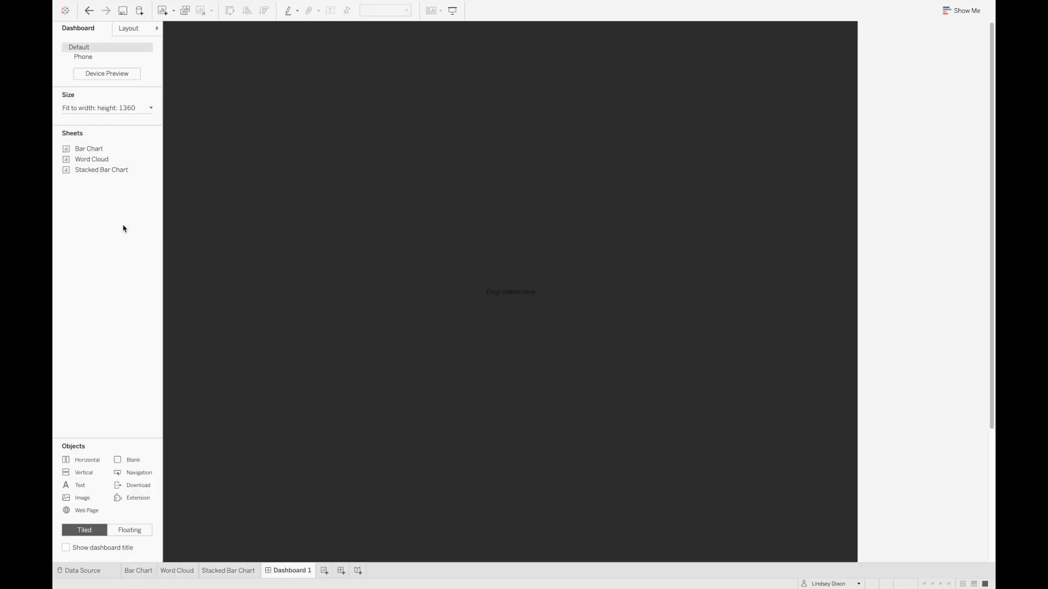
- Switch the dashboard layout to floating, place the Word Cloud sheet near the top, and widen it toward the left
mouse_move(100, 151)
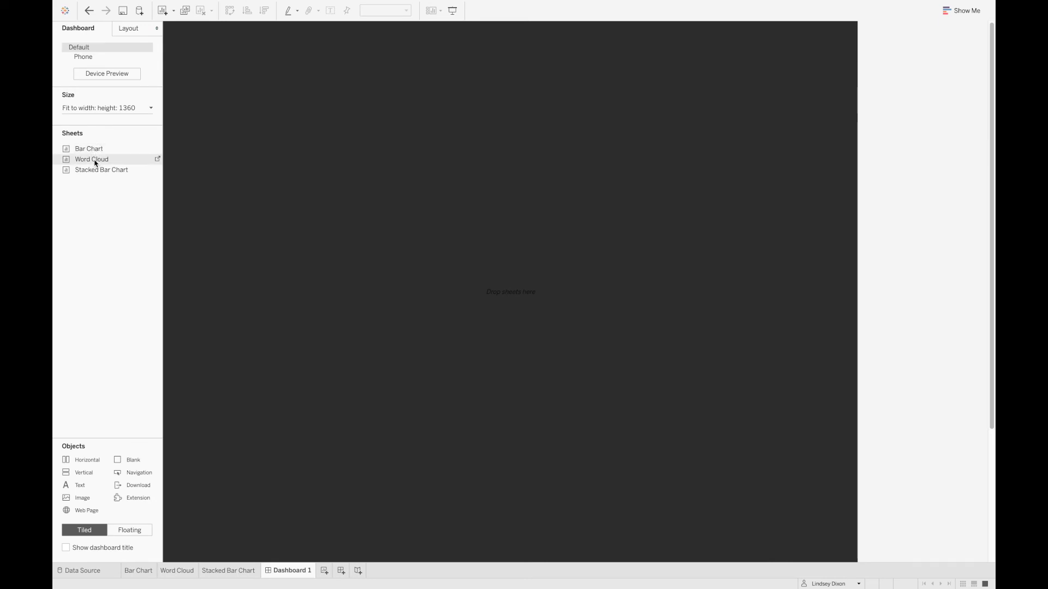
click(130, 532)
drag(136, 160, 400, 97)
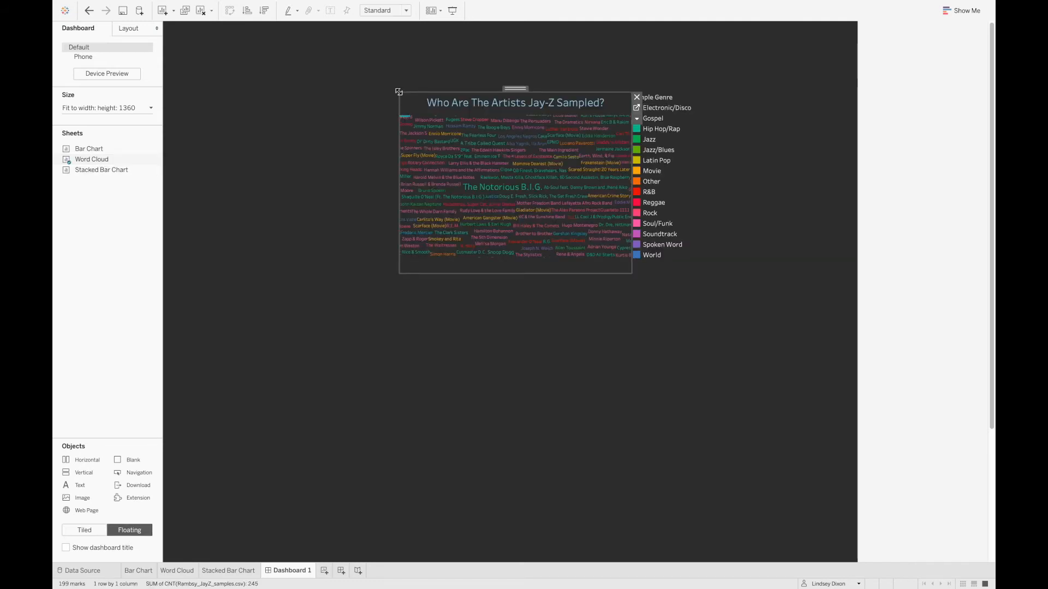
drag(397, 190, 323, 191)
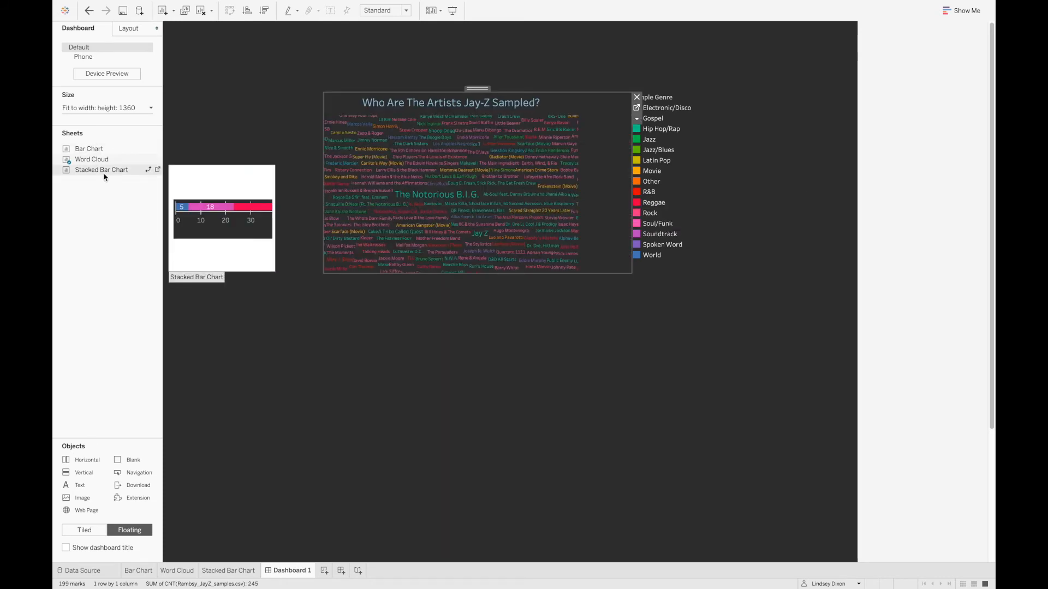
- Place the Stacked Bar Chart sheet below the word cloud and the Bar Chart sheet beneath that
drag(103, 170, 364, 293)
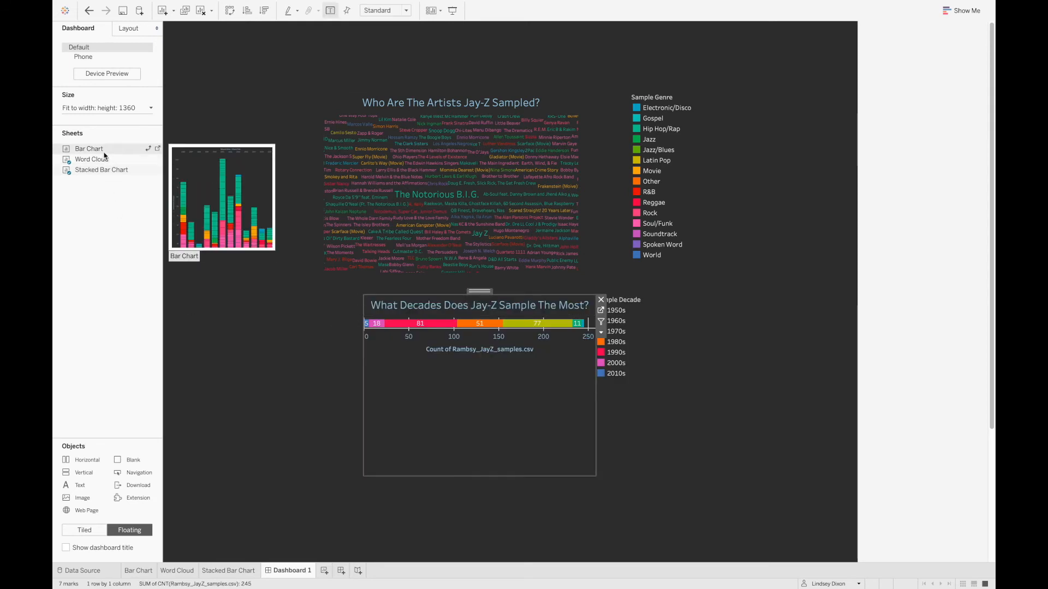
drag(91, 159, 388, 399)
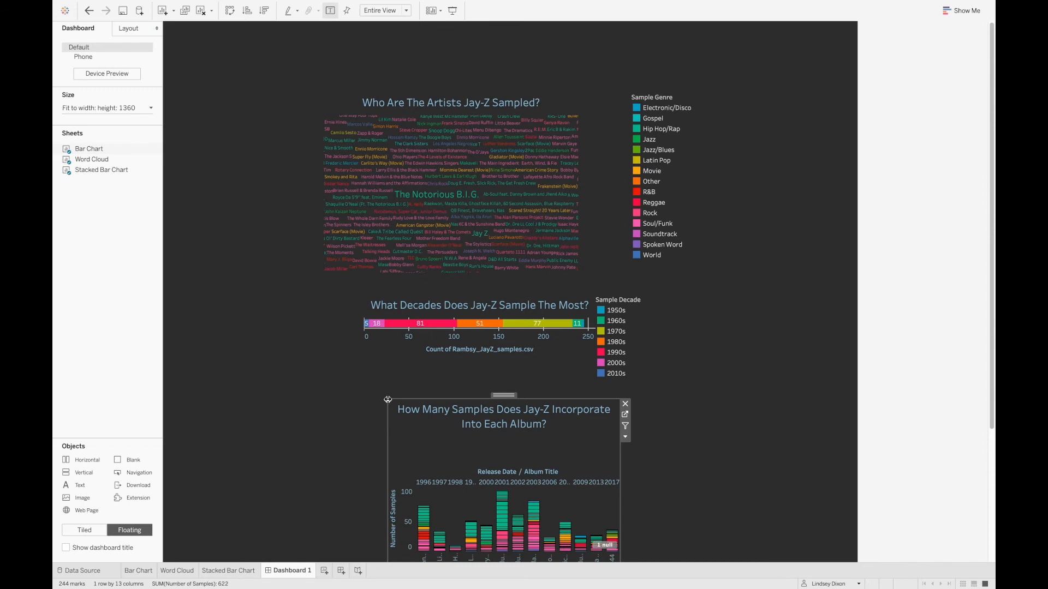
scroll(523, 153, down, 2)
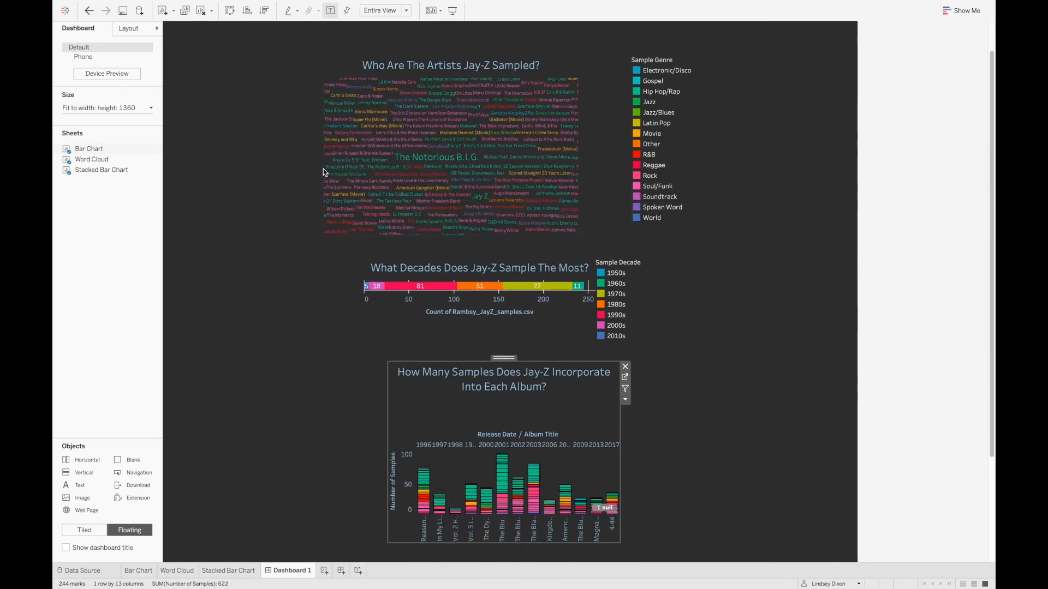
- Extend the word cloud further left and move the Sample Genre legend to the dashboard's right edge
click(330, 67)
drag(324, 72, 244, 73)
click(691, 126)
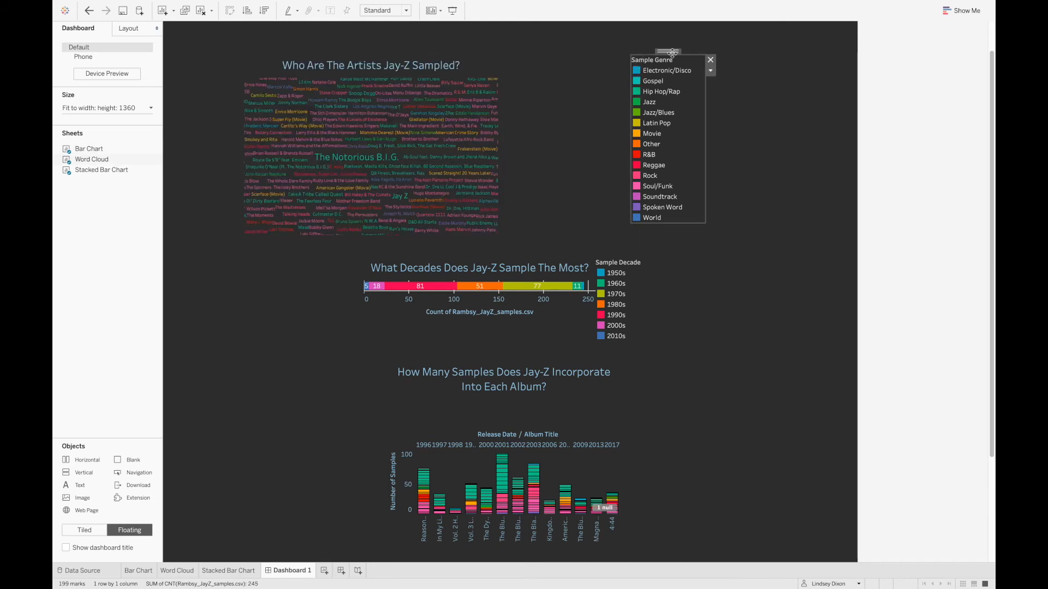
drag(670, 53, 812, 50)
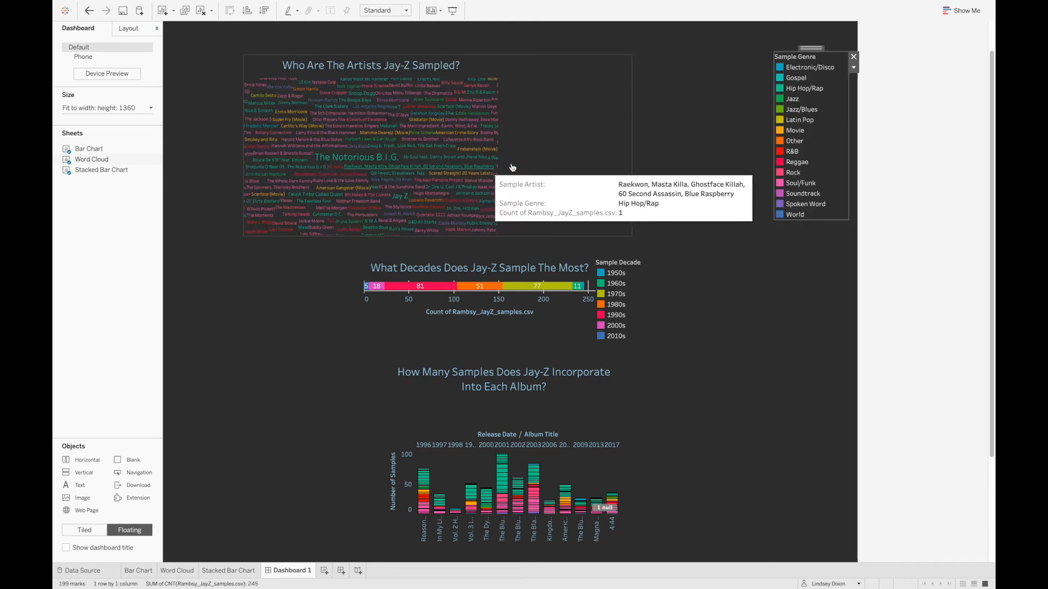
- Widen the word cloud up to the Sample Genre legend and set its fit to Entire View
click(631, 134)
drag(630, 131, 758, 150)
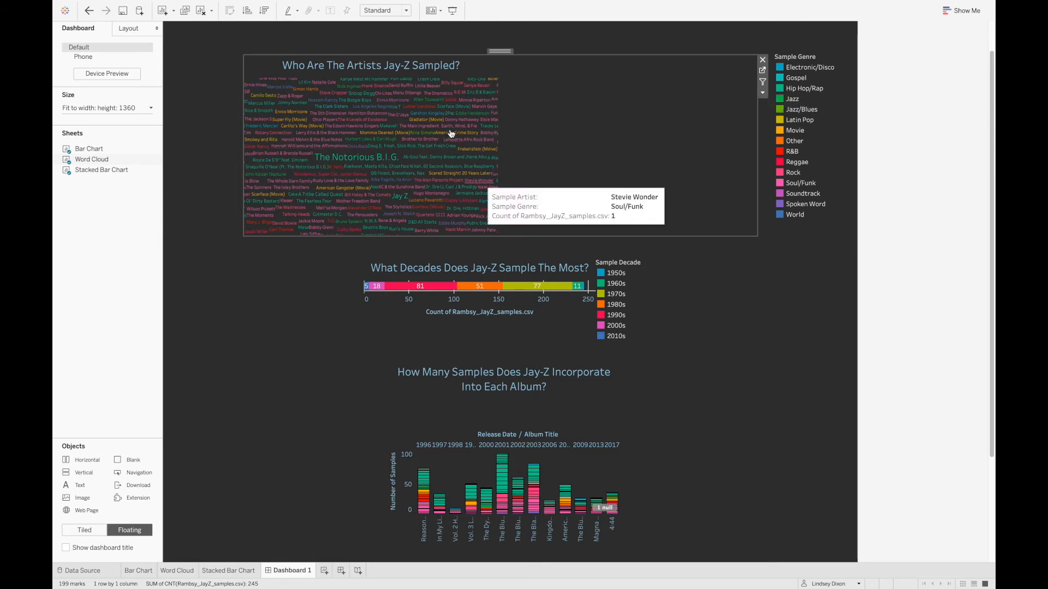
click(763, 93)
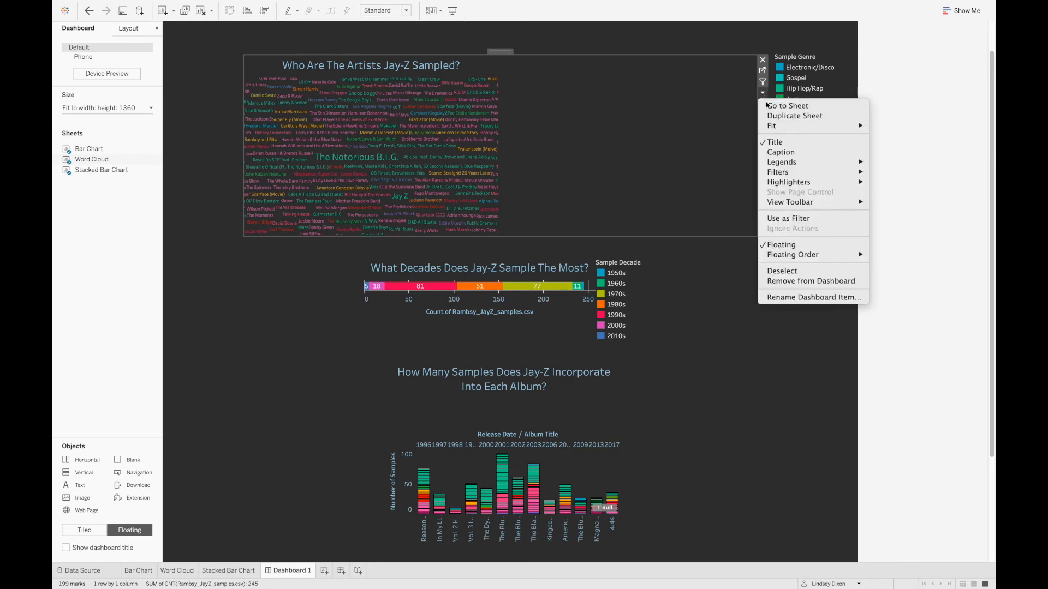
mouse_move(774, 128)
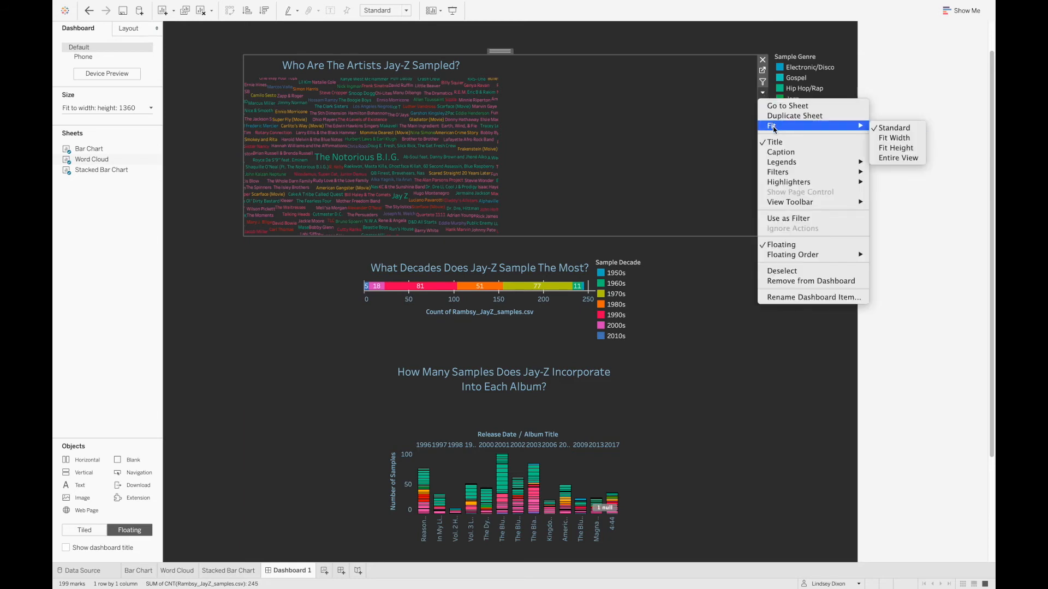
click(895, 158)
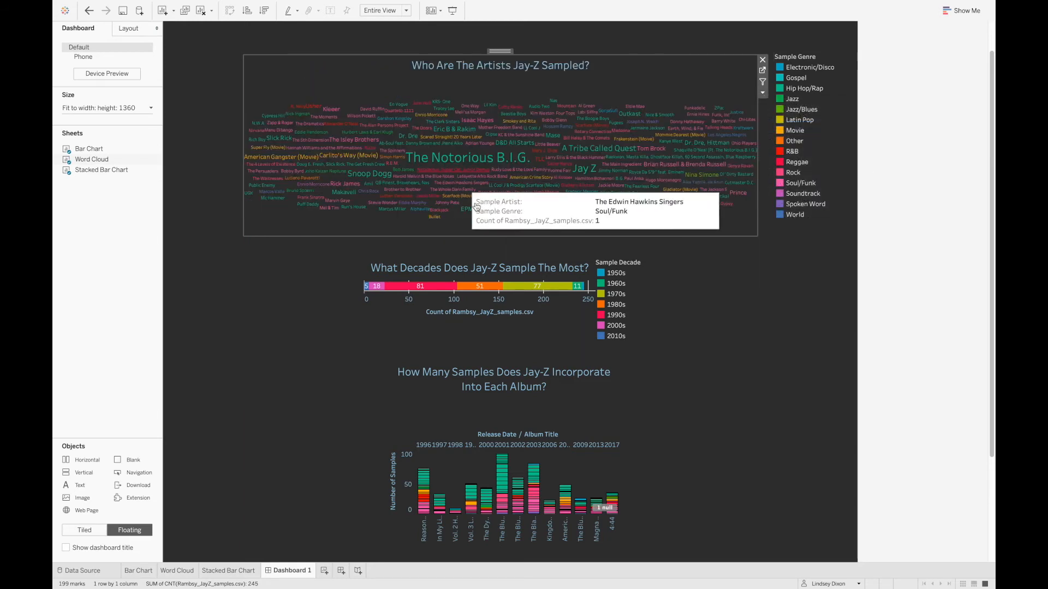
- Enlarge the three charts to similar widths down the dashboard and position the legends beside them
drag(495, 233, 498, 255)
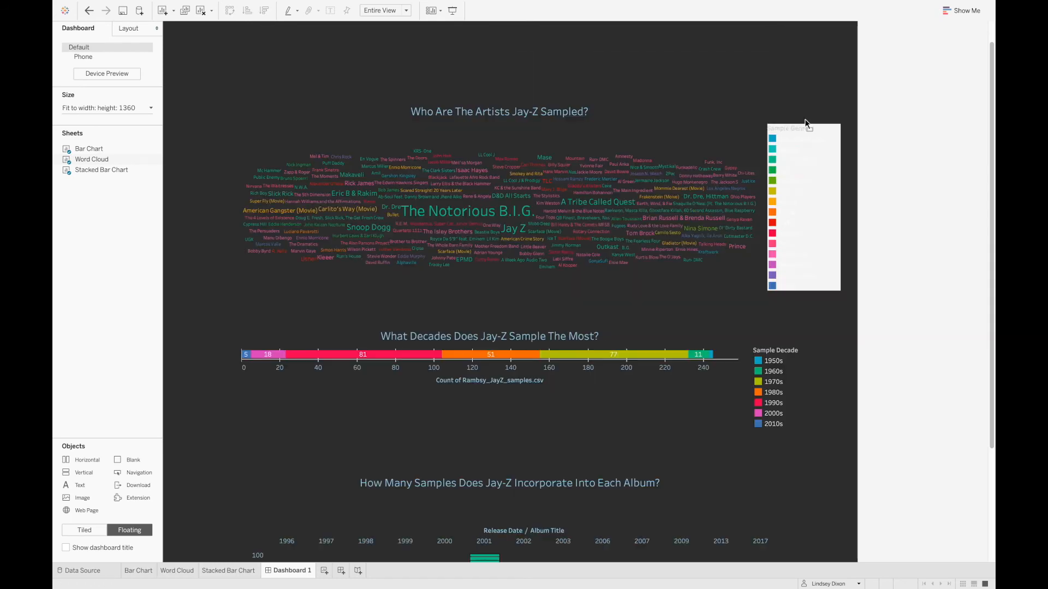
drag(806, 120, 805, 120)
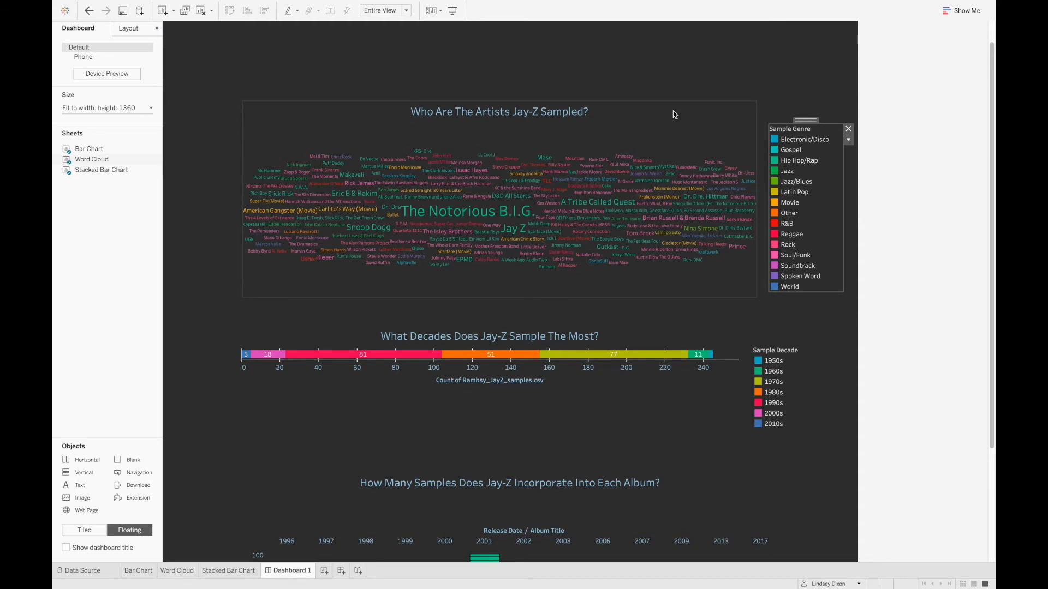
- Set the word cloud, the stacked bar chart and the bar chart to act as filters for the dashboard
click(714, 120)
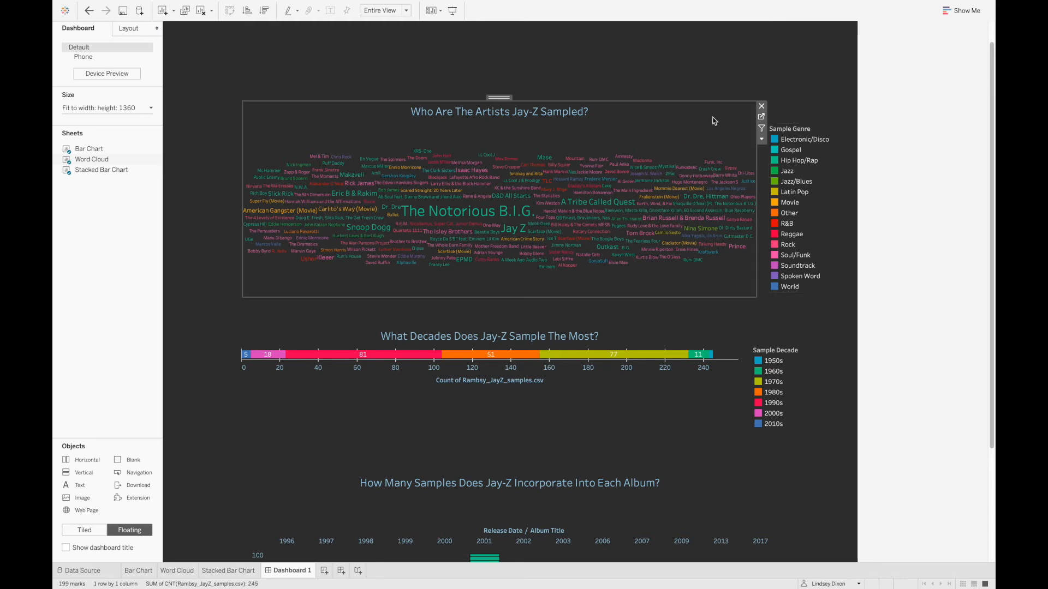
click(760, 129)
click(729, 408)
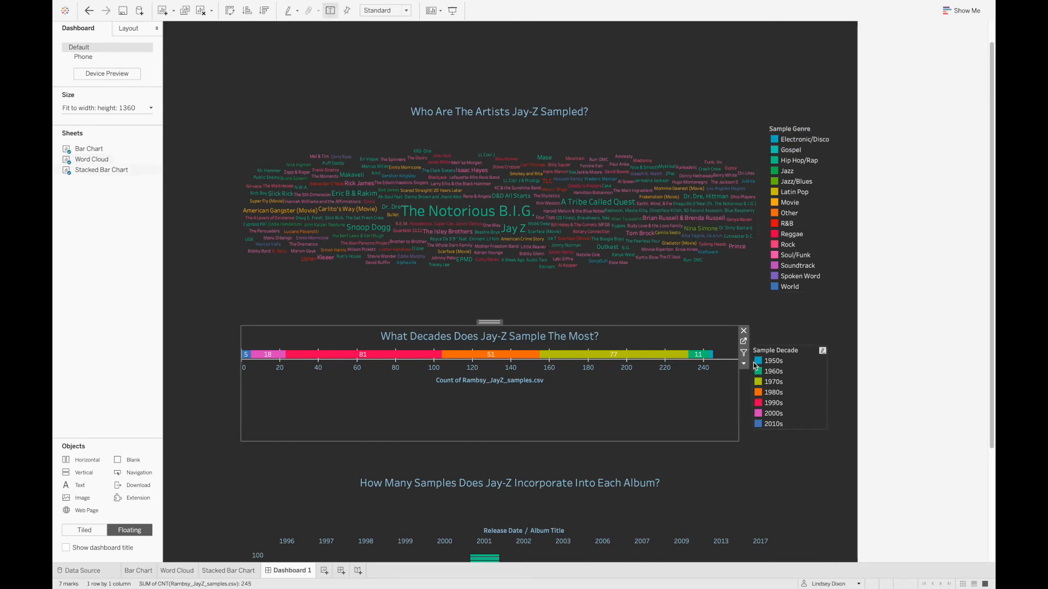
scroll(741, 355, down, 3)
scroll(742, 356, down, 1)
click(756, 349)
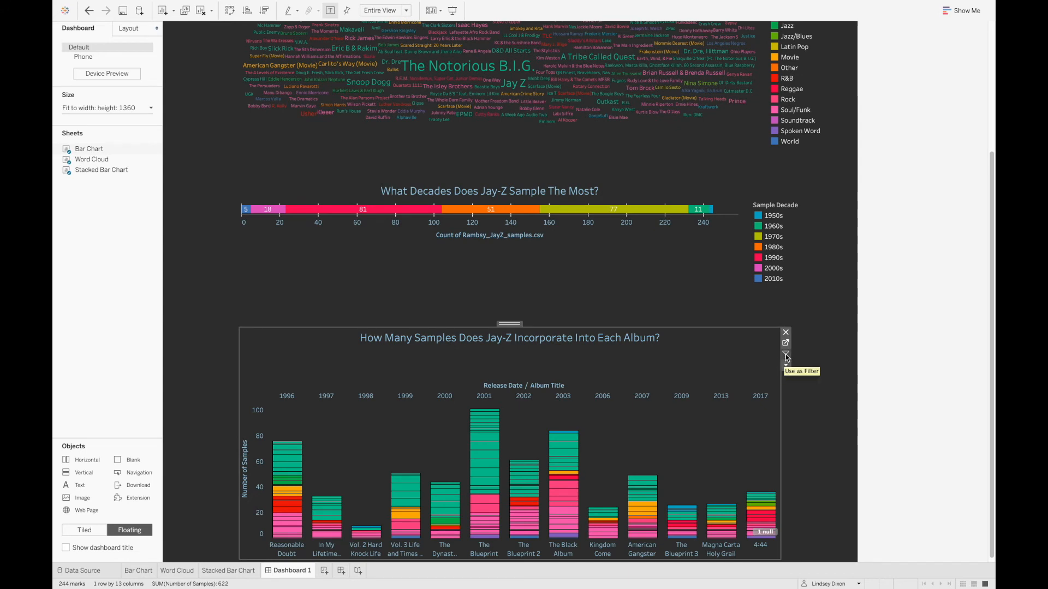
scroll(786, 357, down, 1)
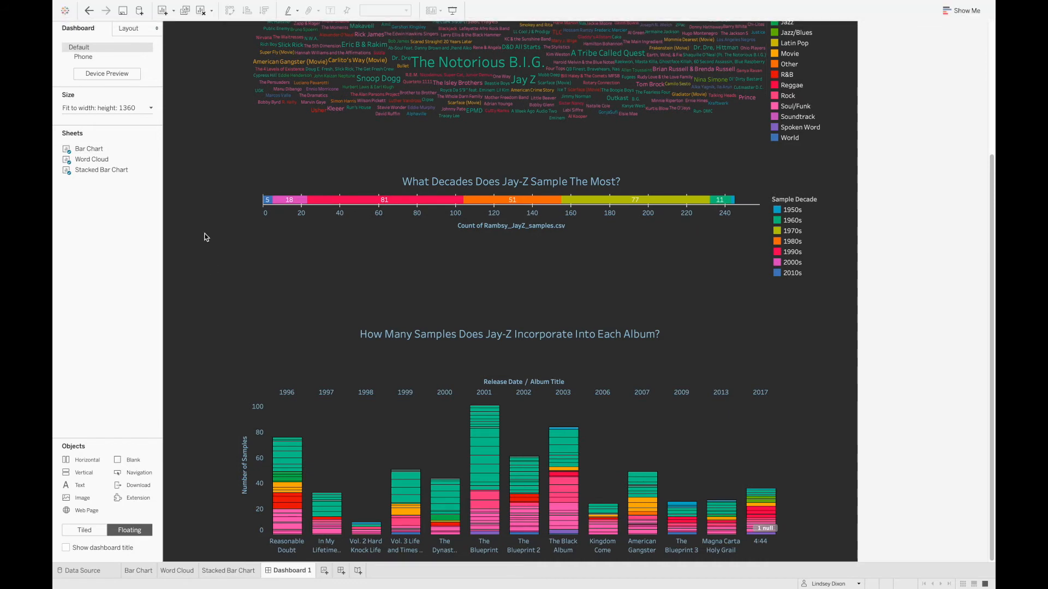
- Save the workbook to Tableau Public with the title "Jay-Z's Samples"
click(121, 10)
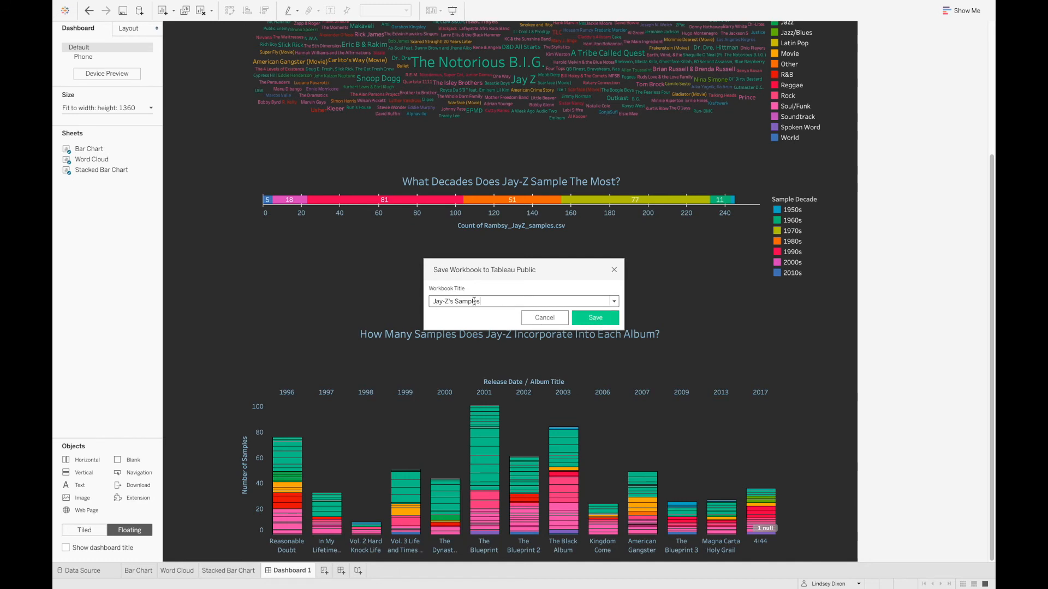
click(595, 323)
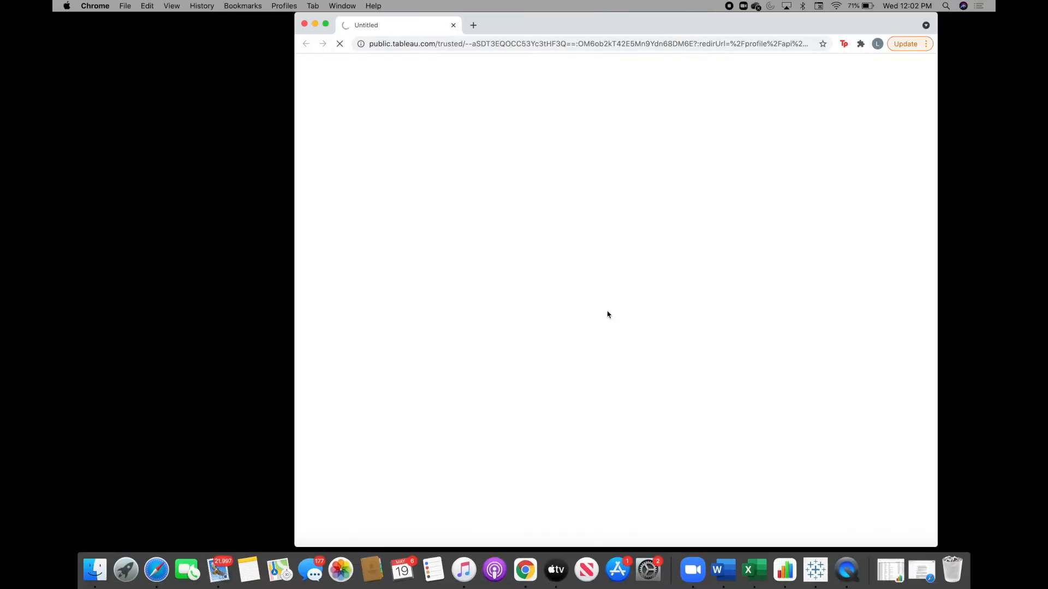
- Review the published dashboard in the browser and test the decade filter by selecting and clearing the 1990s segment
scroll(384, 211, down, 10)
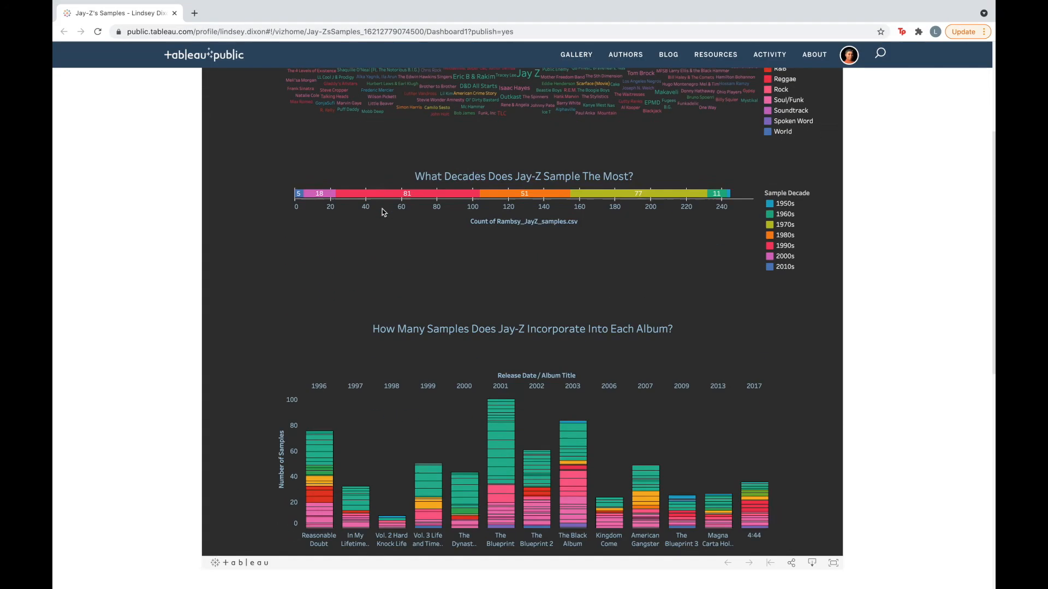
scroll(384, 212, up, 6)
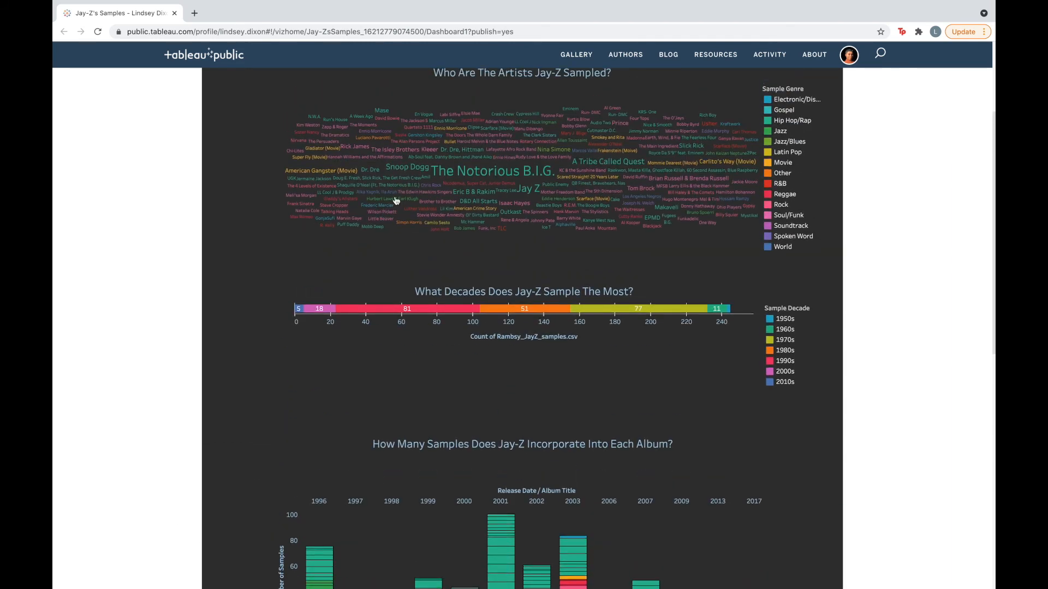
mouse_move(433, 310)
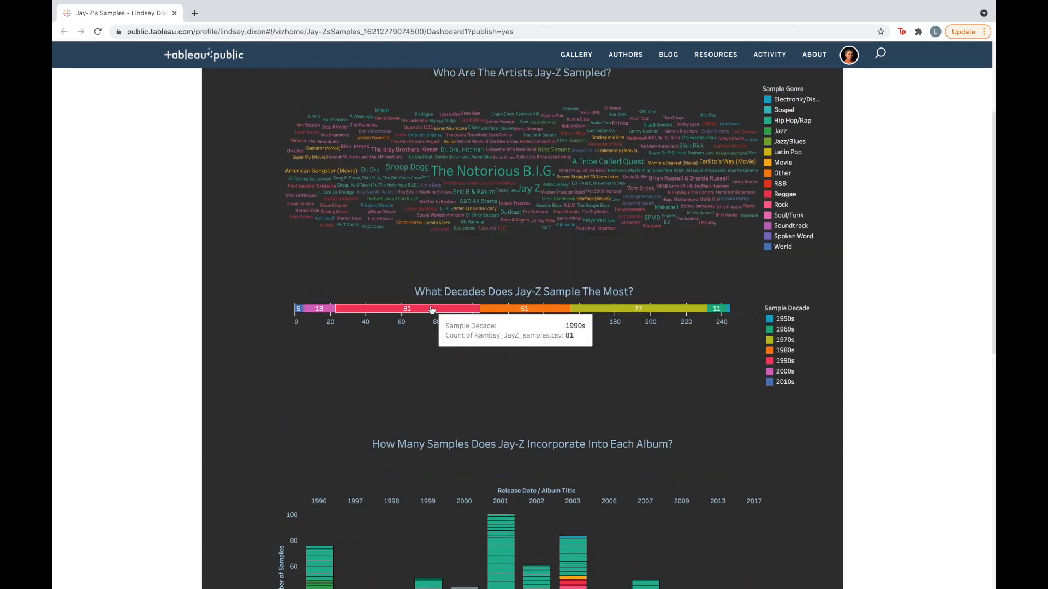
click(433, 310)
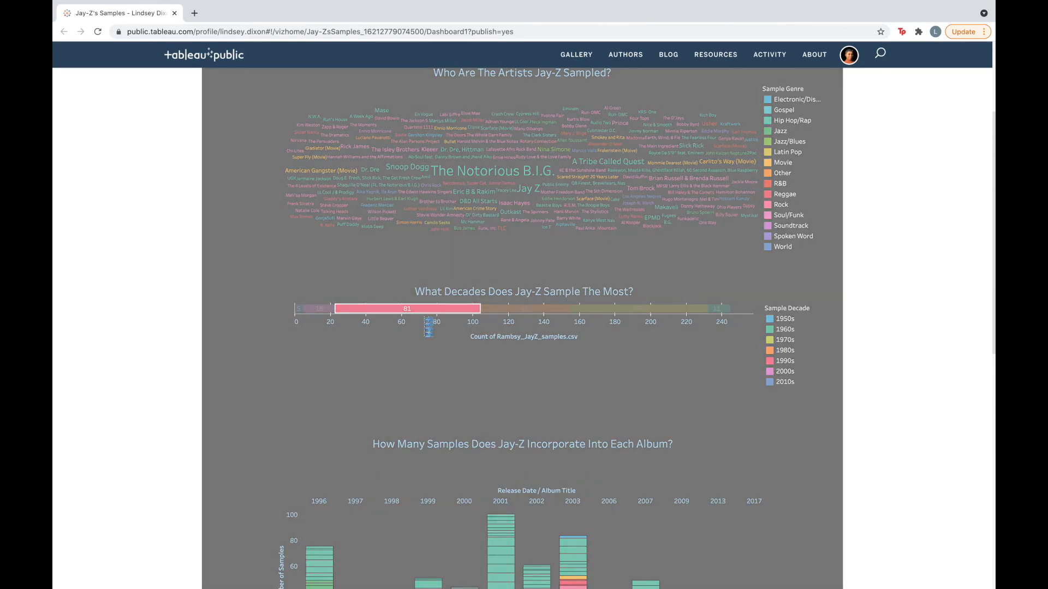
scroll(427, 324, down, 3)
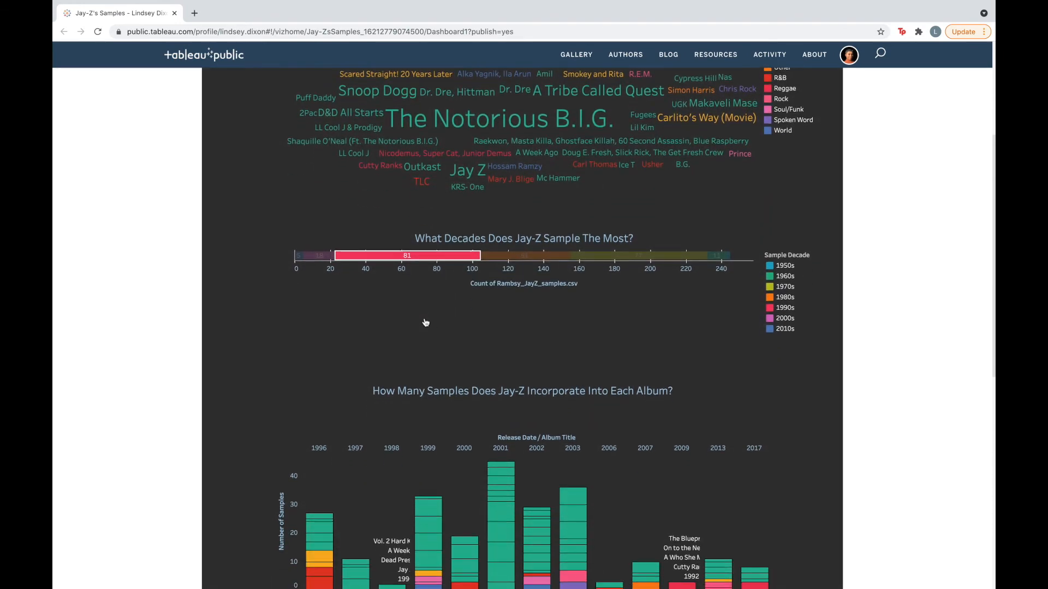
scroll(425, 323, up, 2)
click(426, 270)
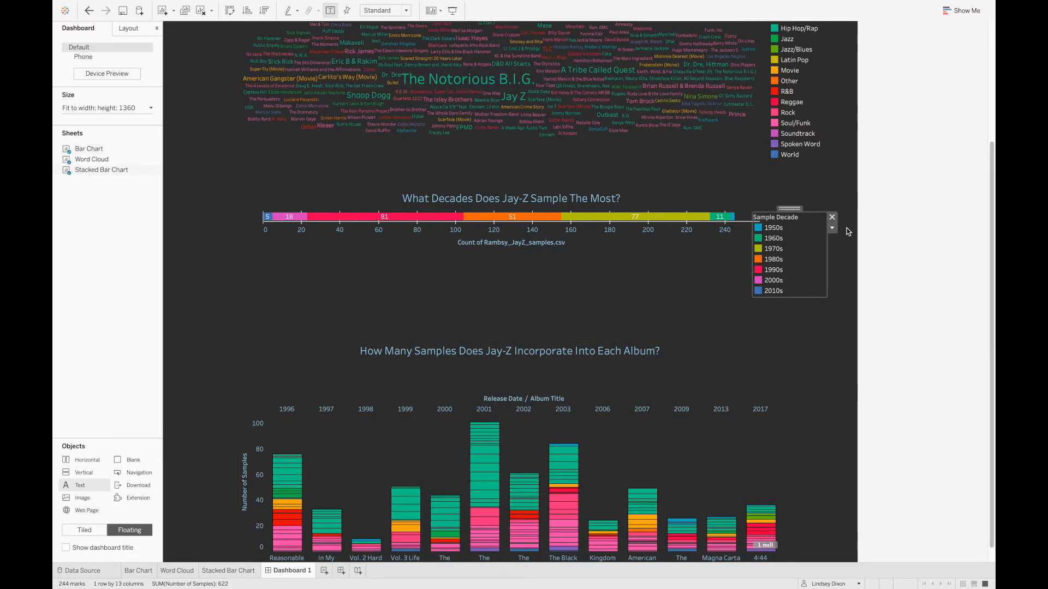
- Back in the Tableau Public workbook, remove the Sample Decade and Sample Genre legends from the dashboard
scroll(635, 237, up, 2)
scroll(635, 237, up, 3)
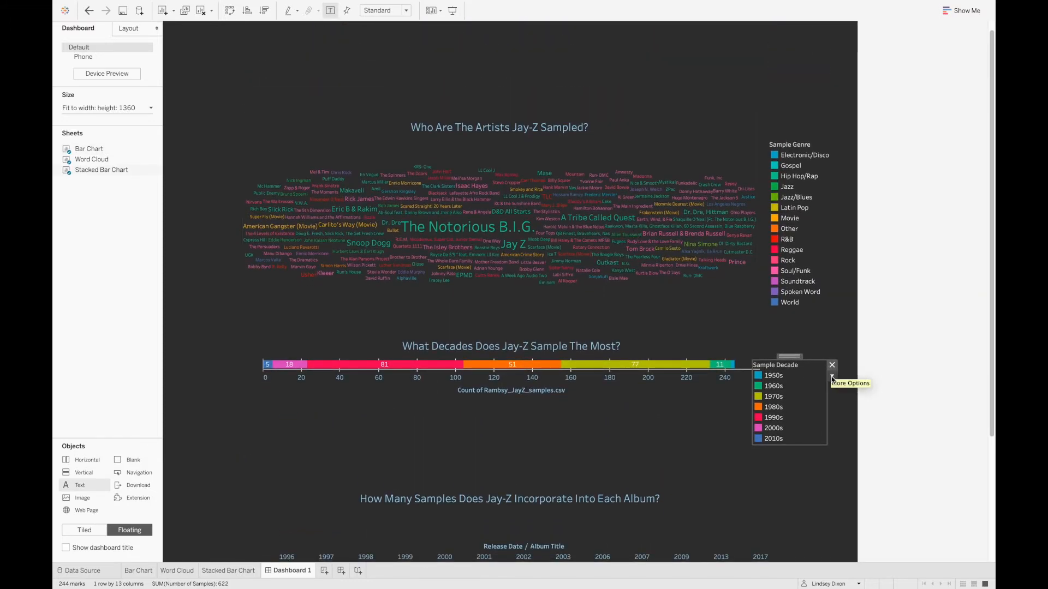
click(832, 377)
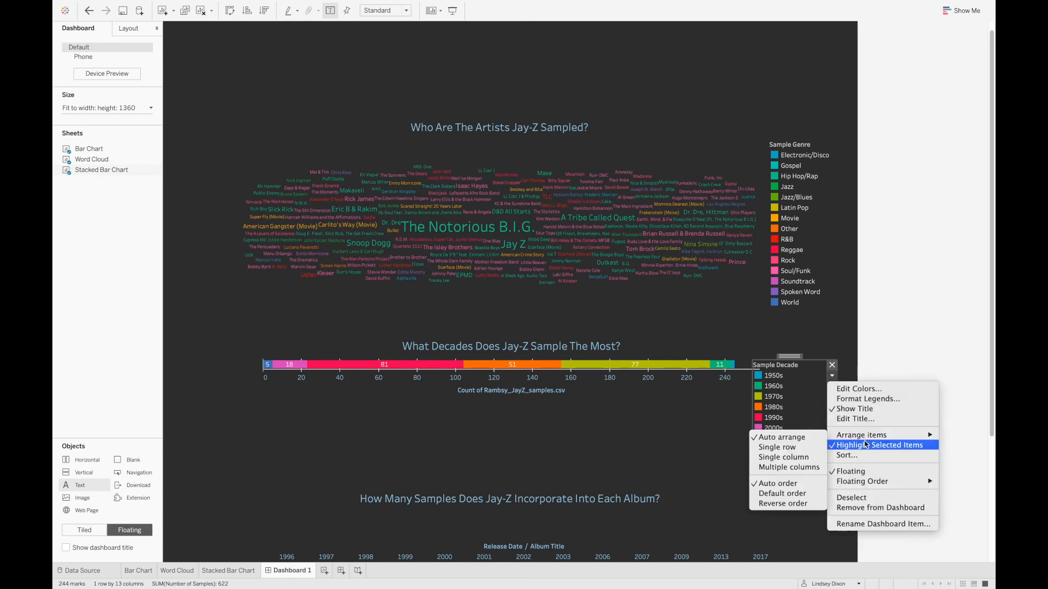
click(872, 508)
click(831, 183)
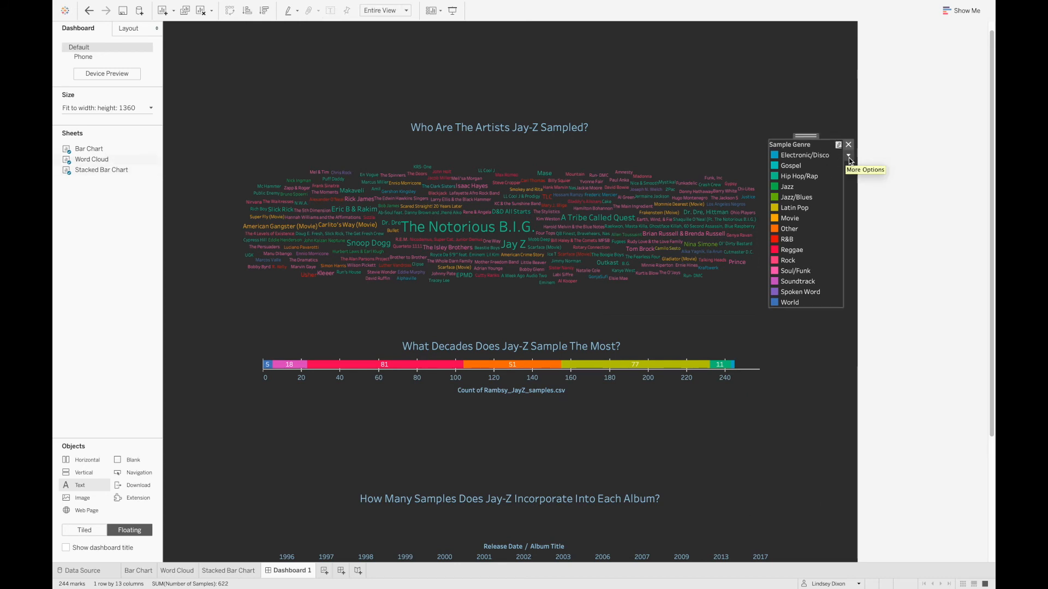
click(847, 158)
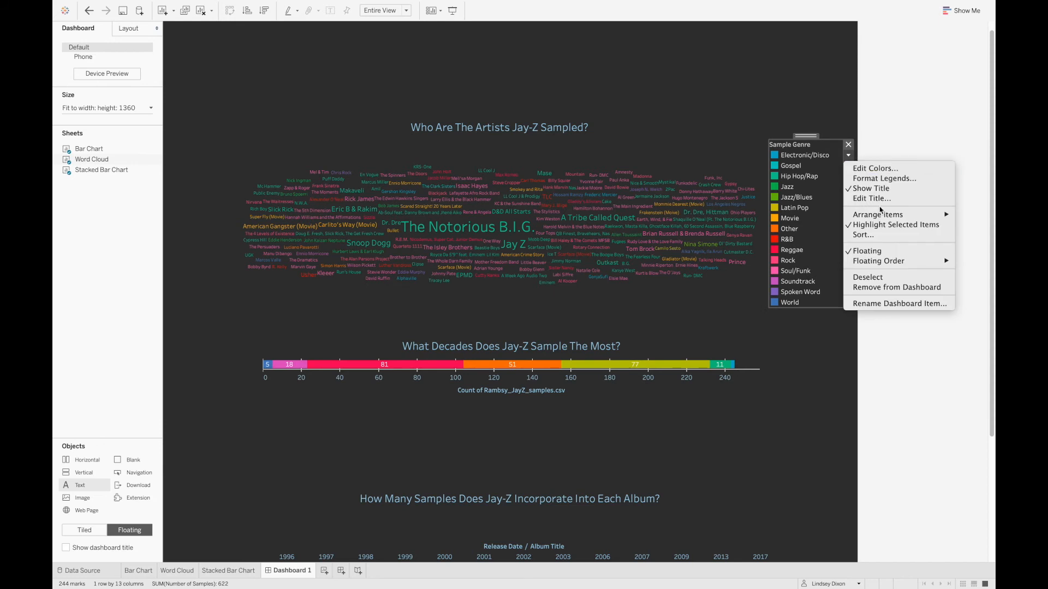
click(880, 288)
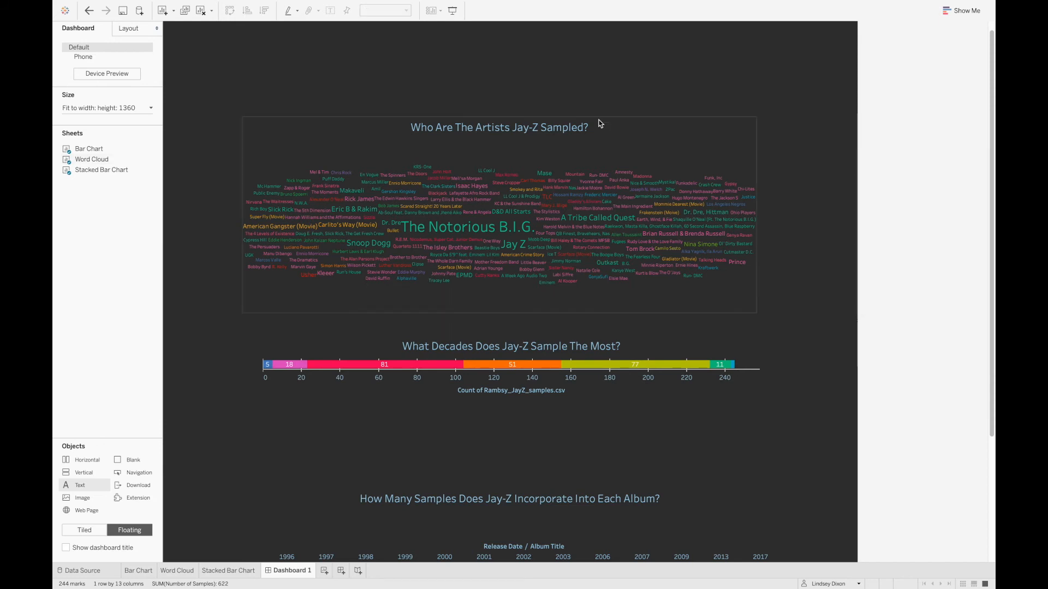
- Narrow the word cloud from its left side, move it to the dashboard's upper right, and widen it slightly
click(598, 133)
drag(242, 167, 467, 171)
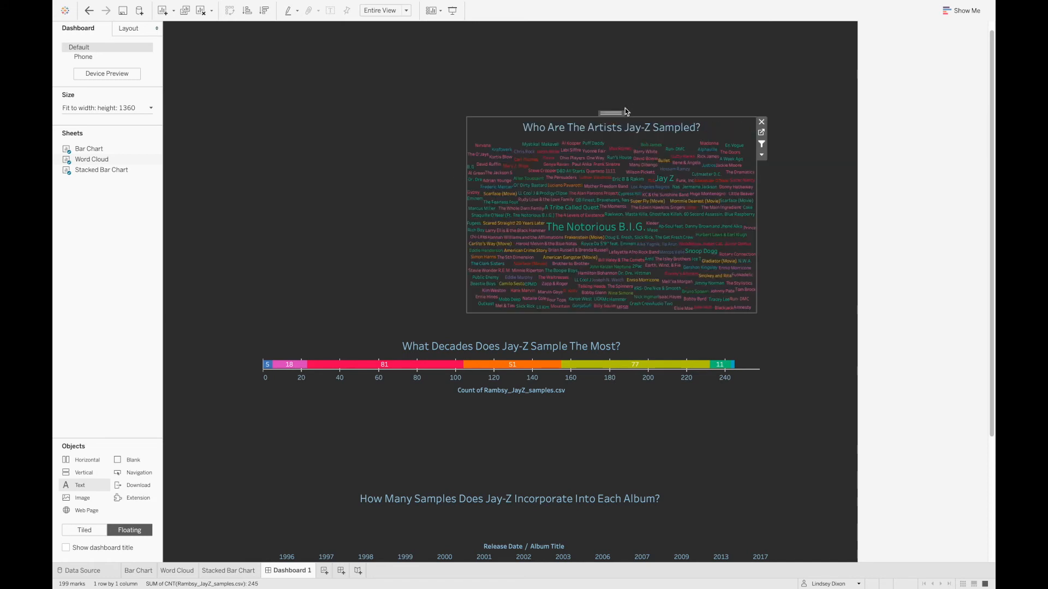
drag(614, 112, 690, 94)
drag(542, 165, 509, 166)
click(531, 369)
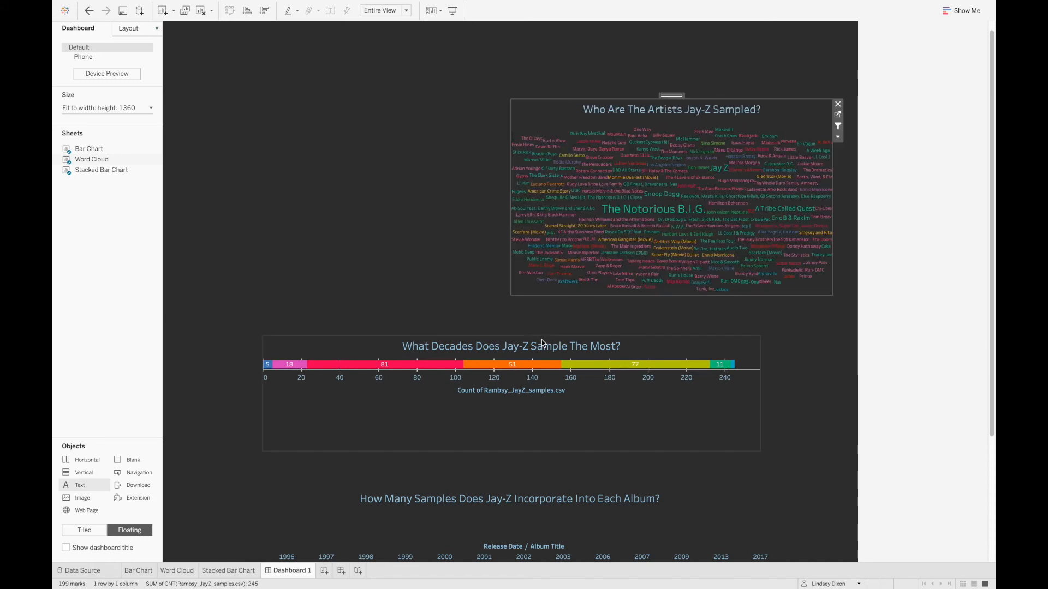
- Arrange the stacked bar chart and the album bar chart beneath the word cloud on the dashboard's right side
drag(666, 294, 667, 297)
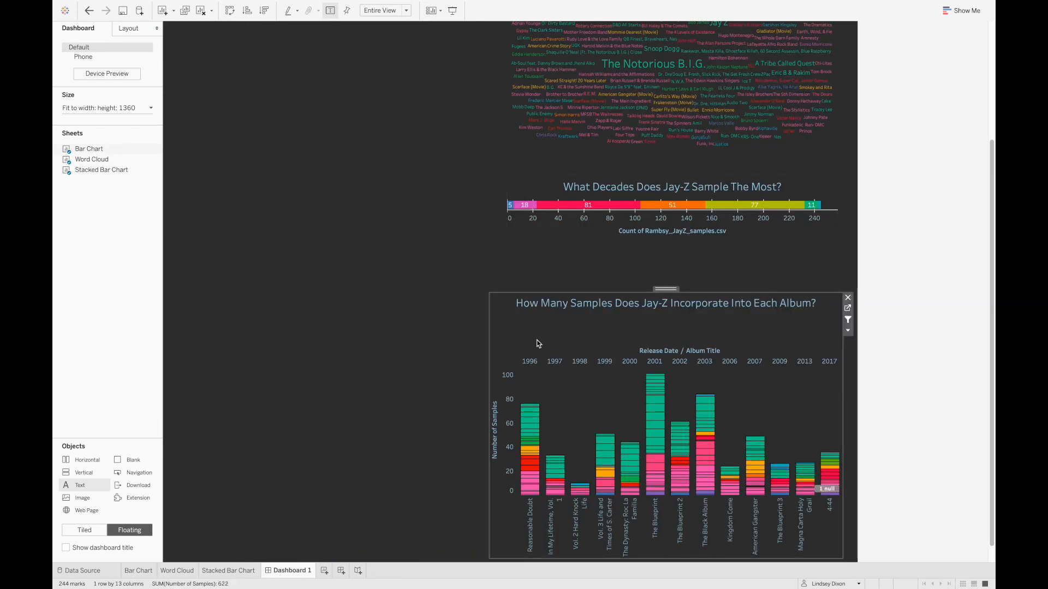
scroll(537, 341, down, 1)
scroll(537, 341, up, 3)
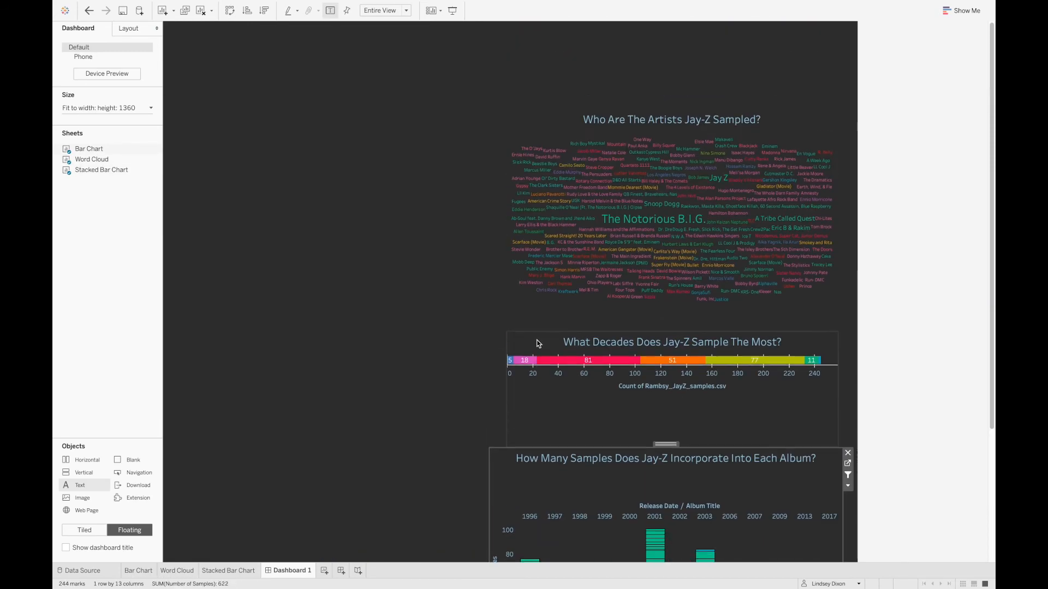
double_click(635, 119)
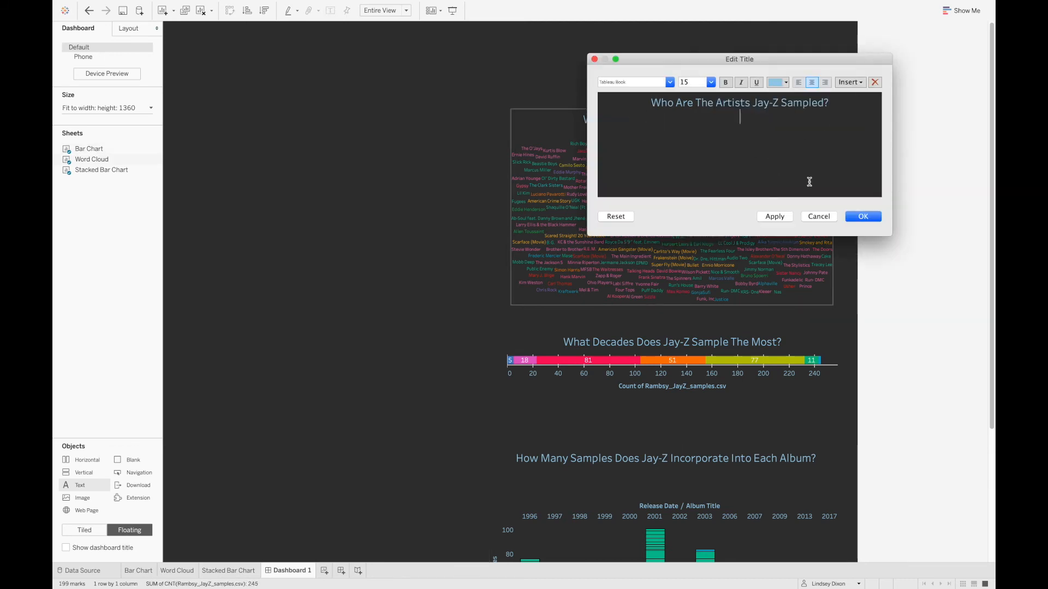
mouse_move(242, 3)
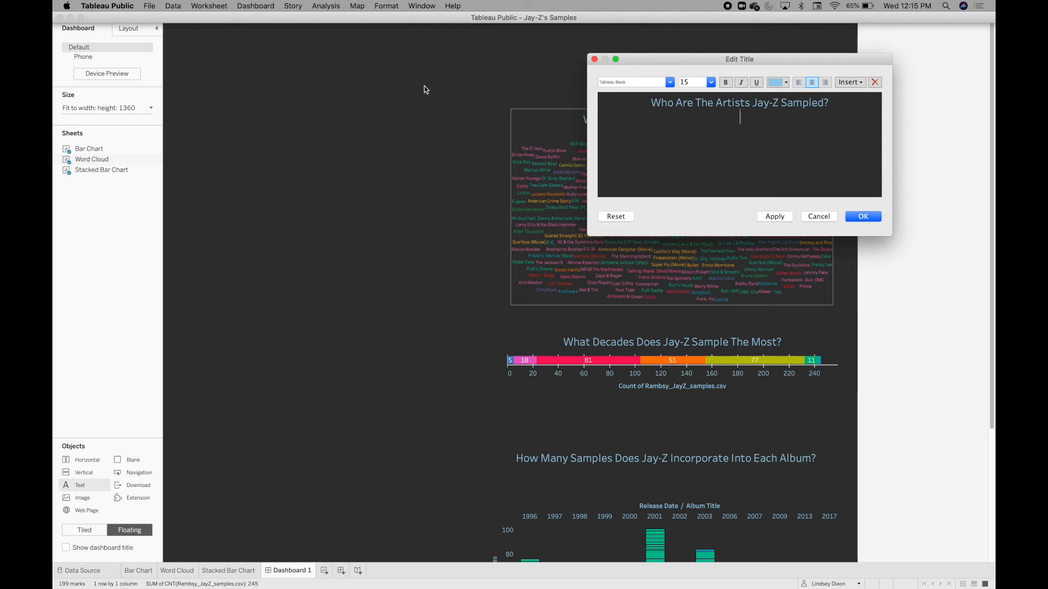
click(819, 216)
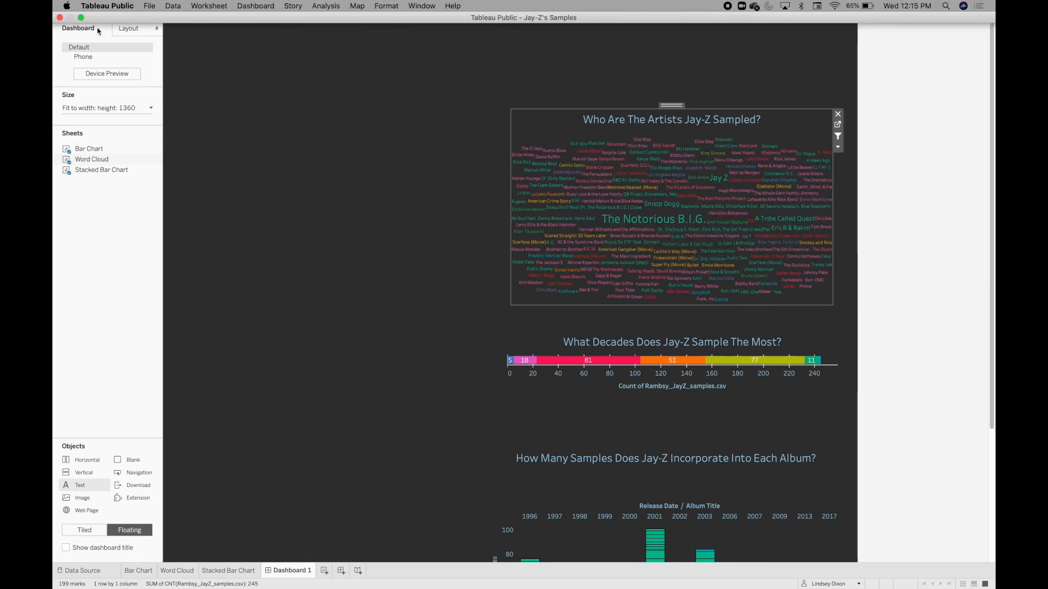
- Exit full-screen view, switch to the "Text for Visualization" Google Doc, and copy the word cloud blurb
click(81, 19)
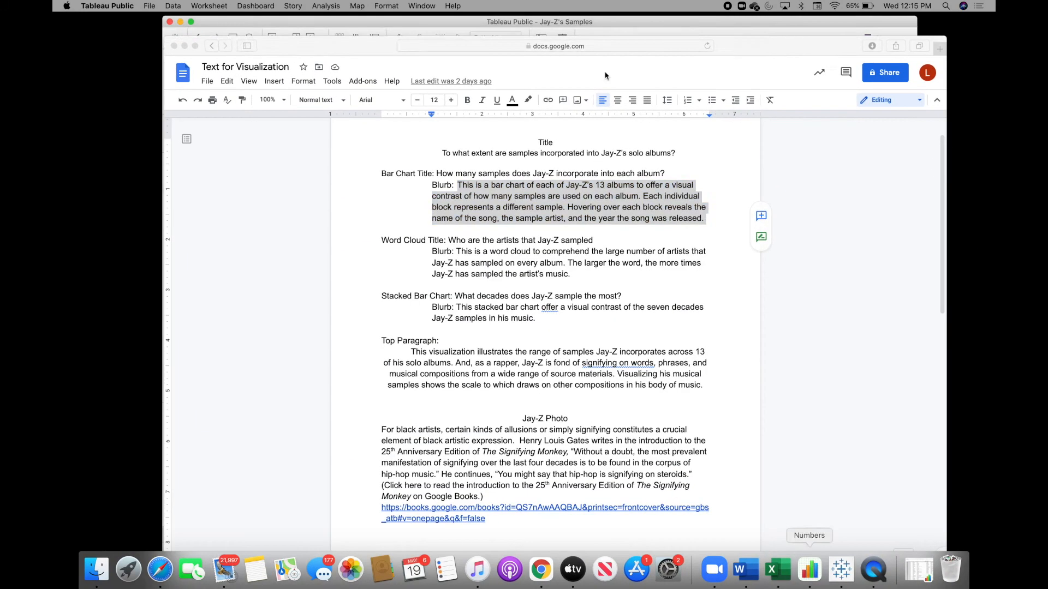
click(745, 73)
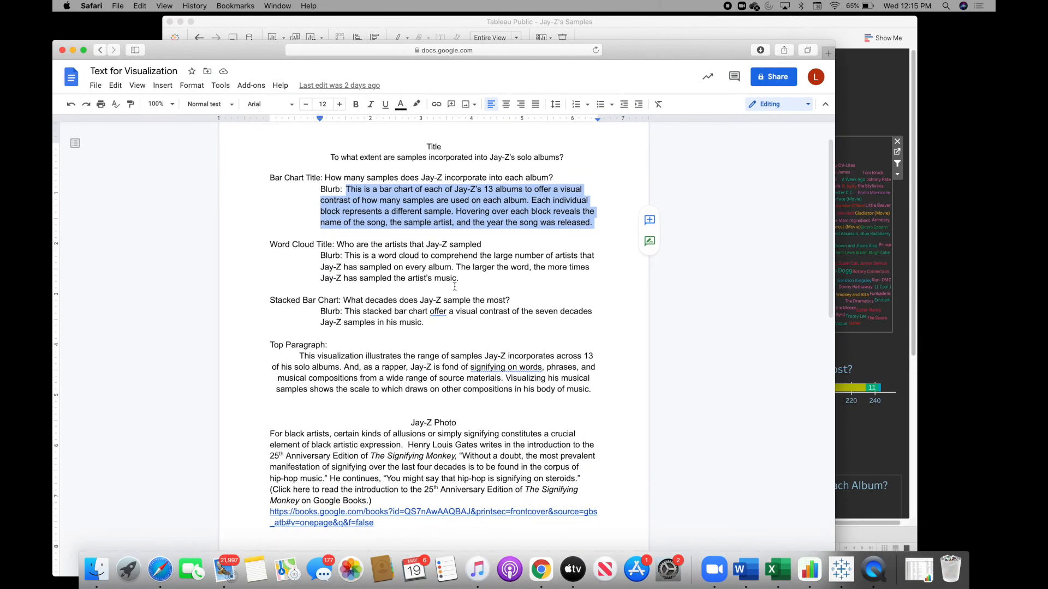
click(454, 285)
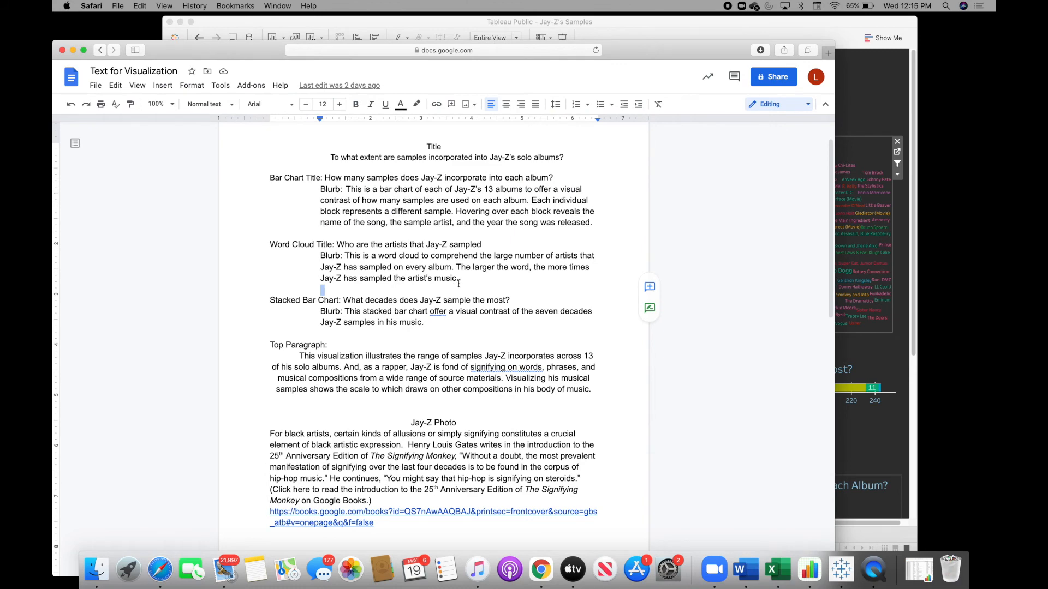
drag(459, 280, 345, 259)
right_click(371, 261)
click(402, 295)
- Back in Tableau Public, paste the copied blurb beneath the word cloud's title text
click(864, 153)
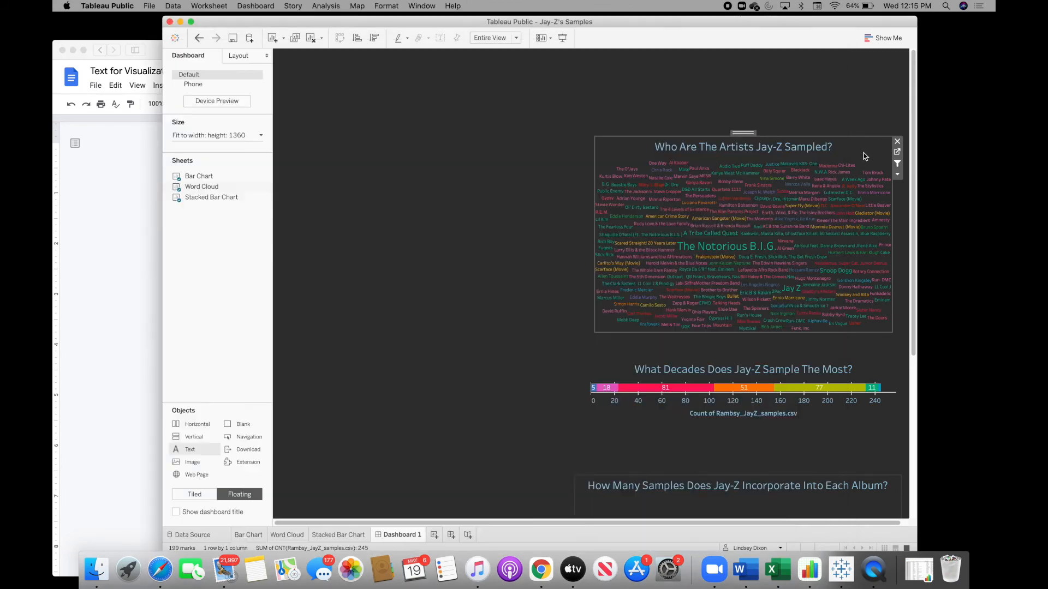
double_click(834, 148)
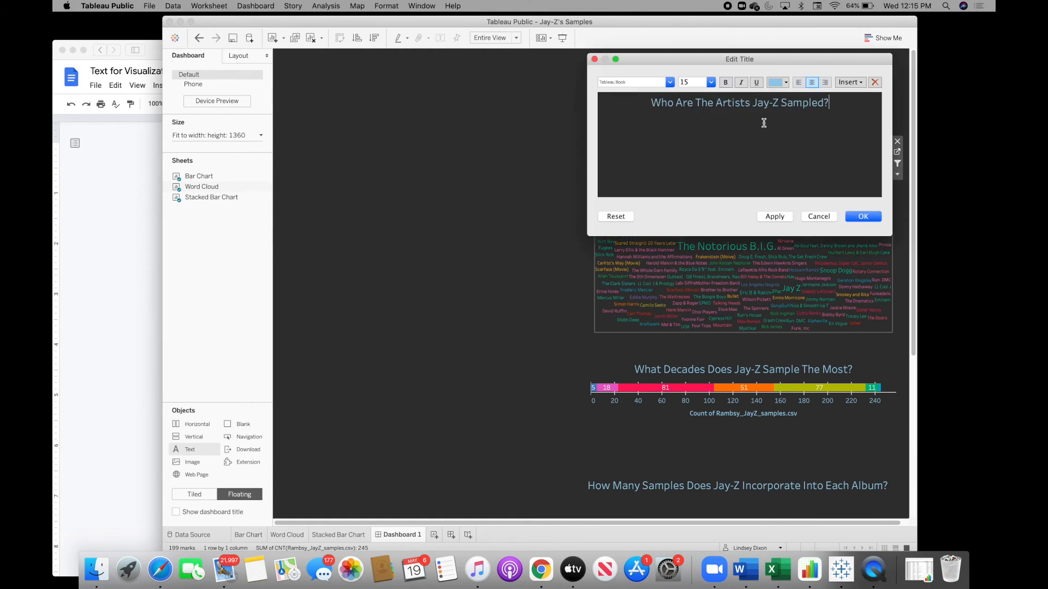
right_click(741, 116)
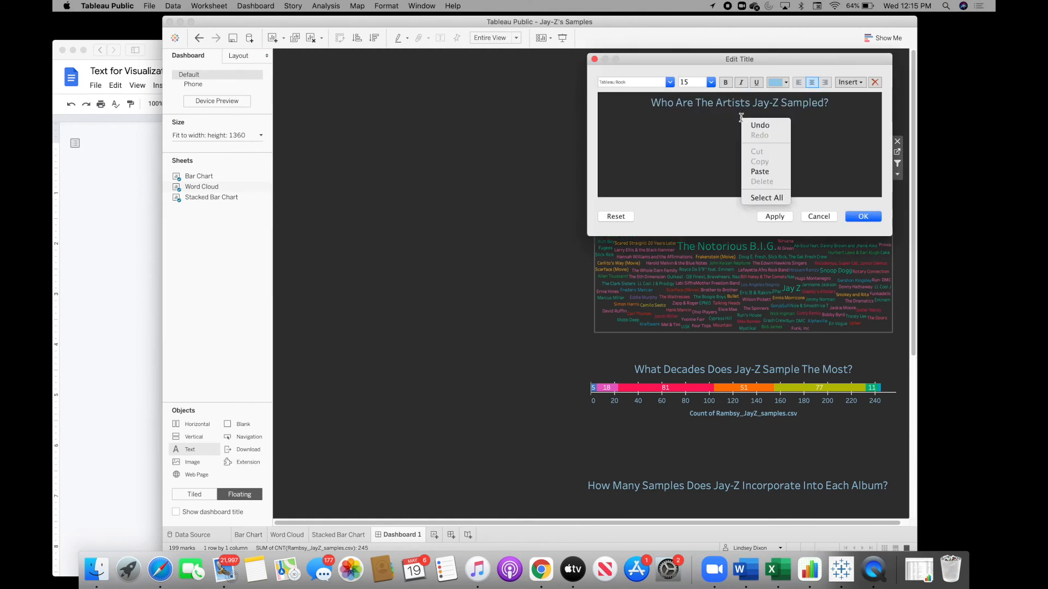
click(756, 174)
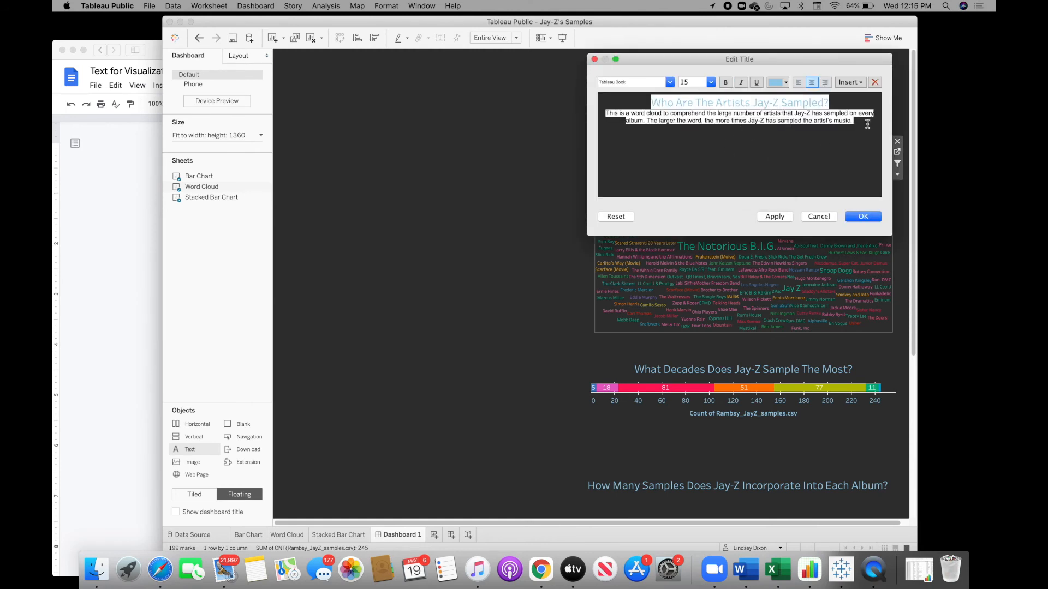
- Format the word cloud blurb at size 10 in light blue with a changed font, and extend the word cloud slightly upward
key(super+a)
drag(654, 111, 606, 115)
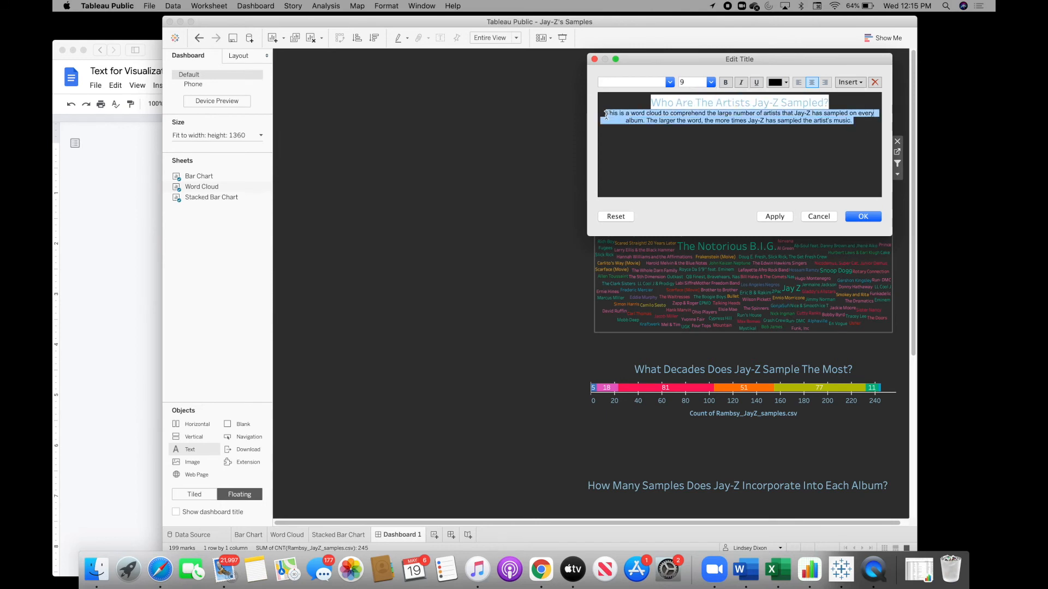
click(693, 83)
click(786, 83)
click(830, 109)
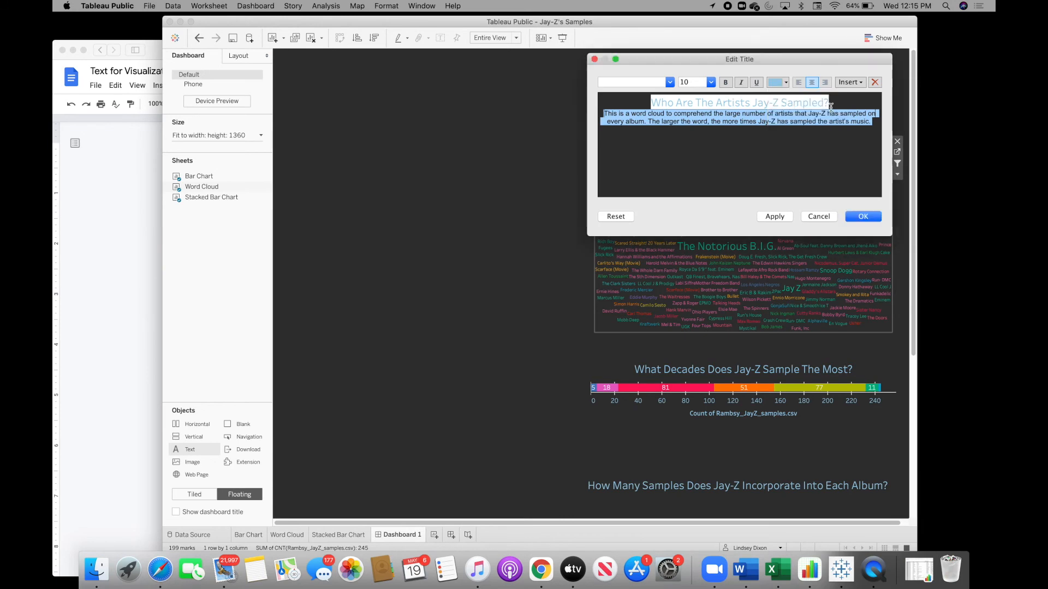
click(647, 80)
key(Return)
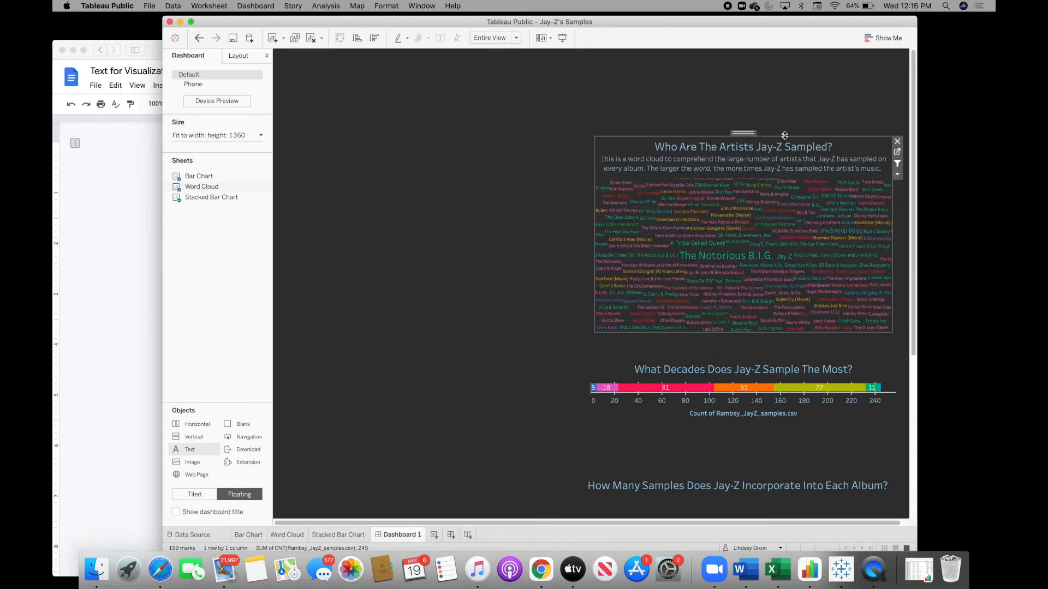
drag(784, 135, 785, 125)
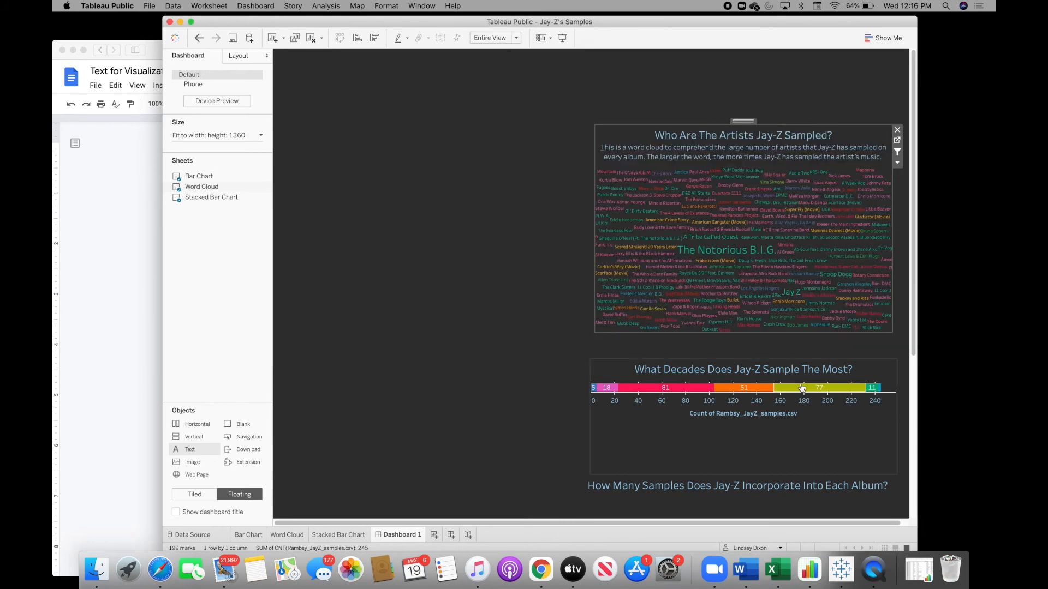
- Open the stacked bar chart's title for editing and switch to the Google Doc containing the blurbs
double_click(814, 372)
click(858, 106)
click(126, 214)
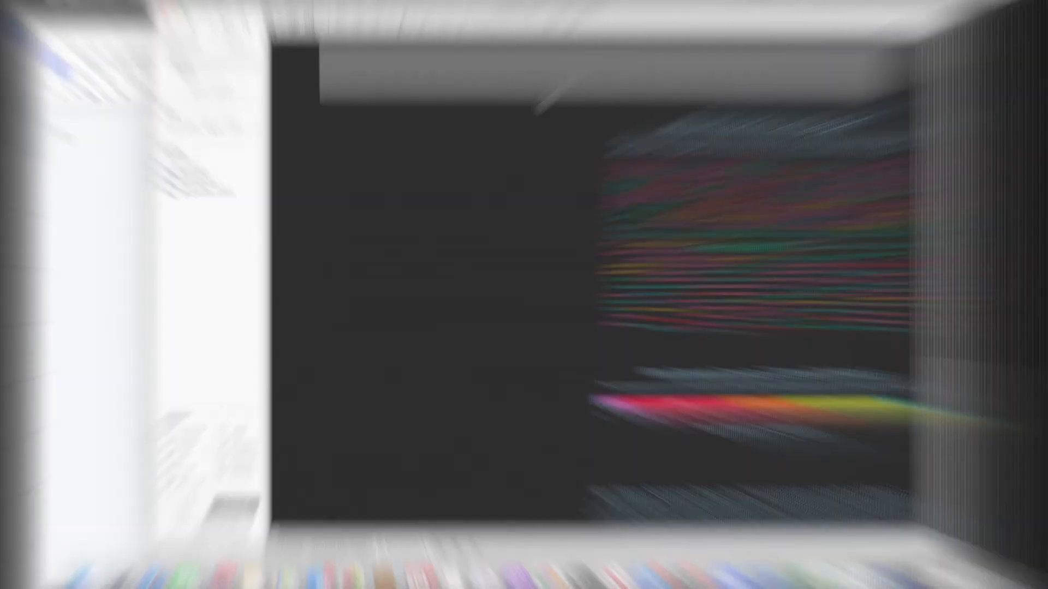
- Move the stacked bar chart down closer to the album bar chart, and lower the word cloud to sit just above it
scroll(765, 168, down, 10)
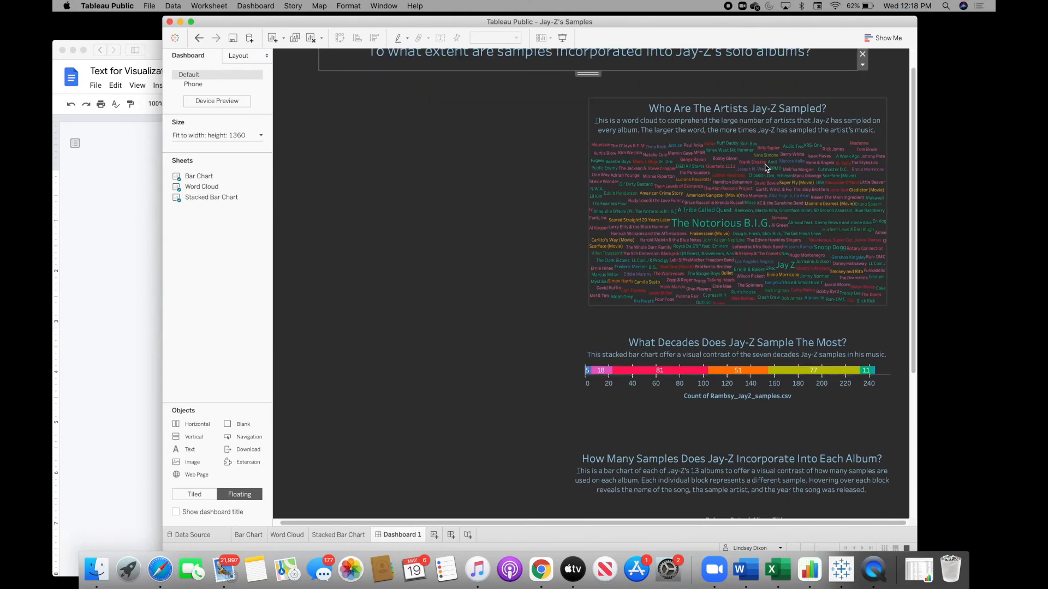
click(818, 210)
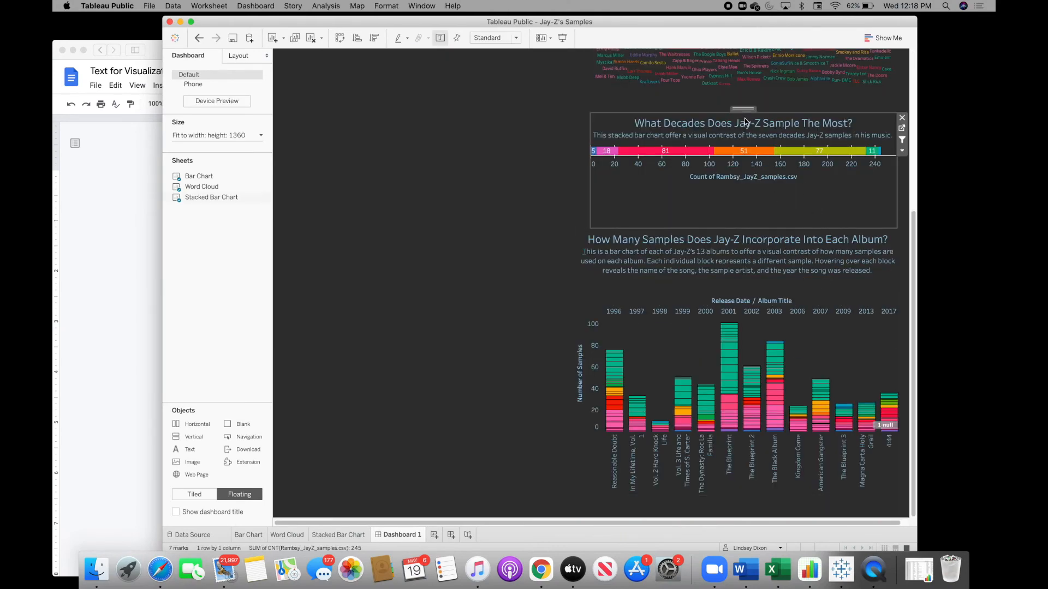
drag(740, 108, 740, 135)
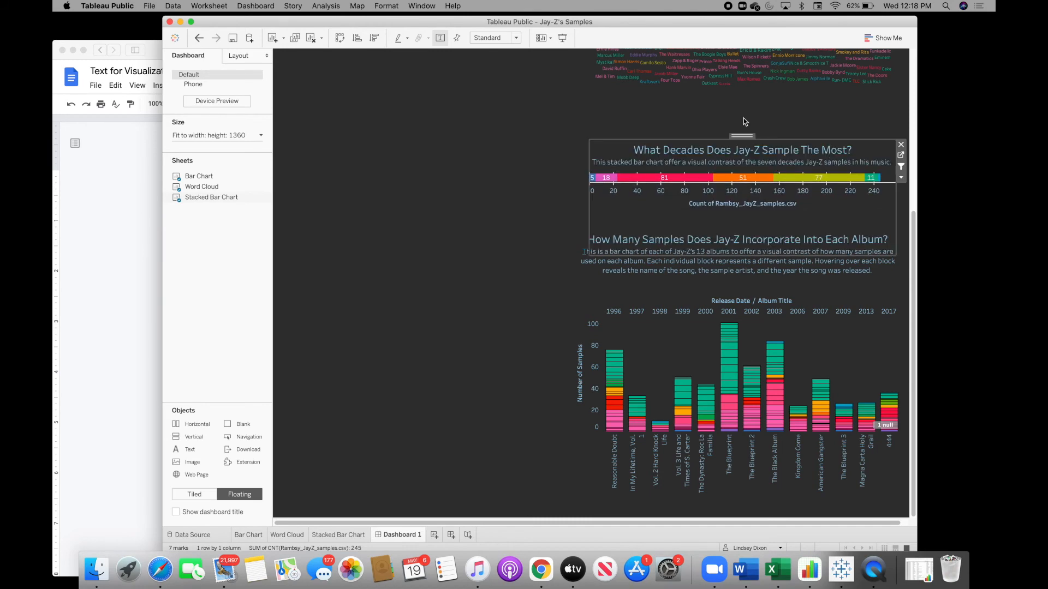
scroll(595, 120, up, 5)
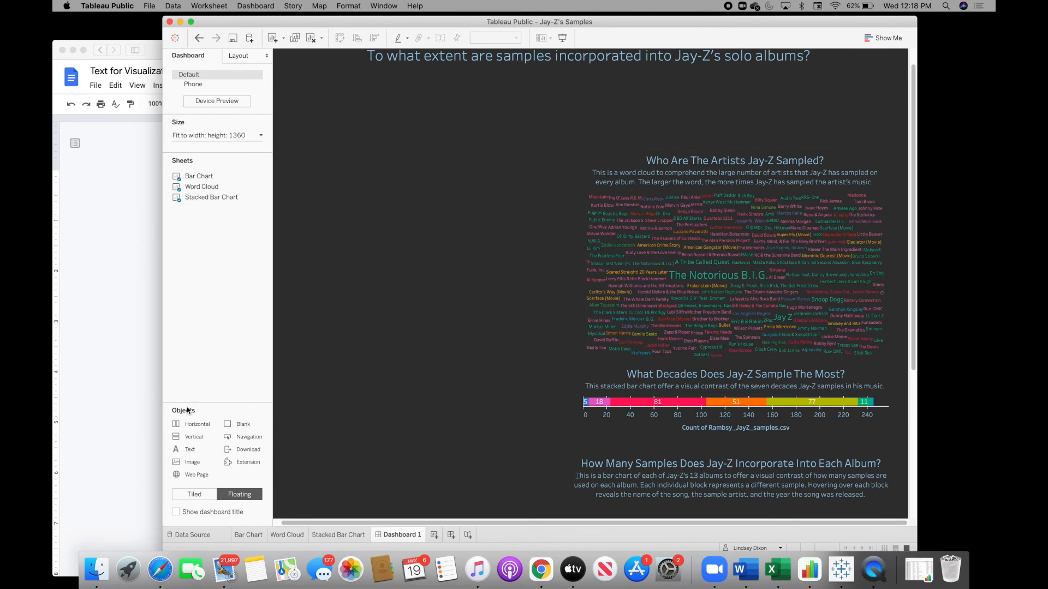
- Add a floating text object to the dashboard and copy the Top Paragraph text from the Google Doc
double_click(189, 456)
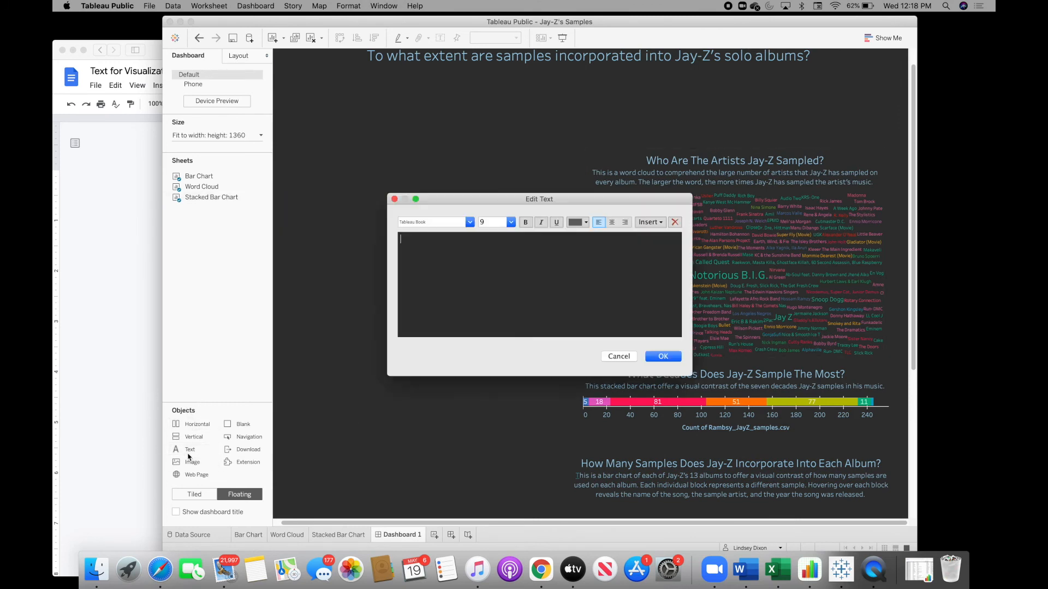
click(107, 331)
scroll(404, 257, down, 2)
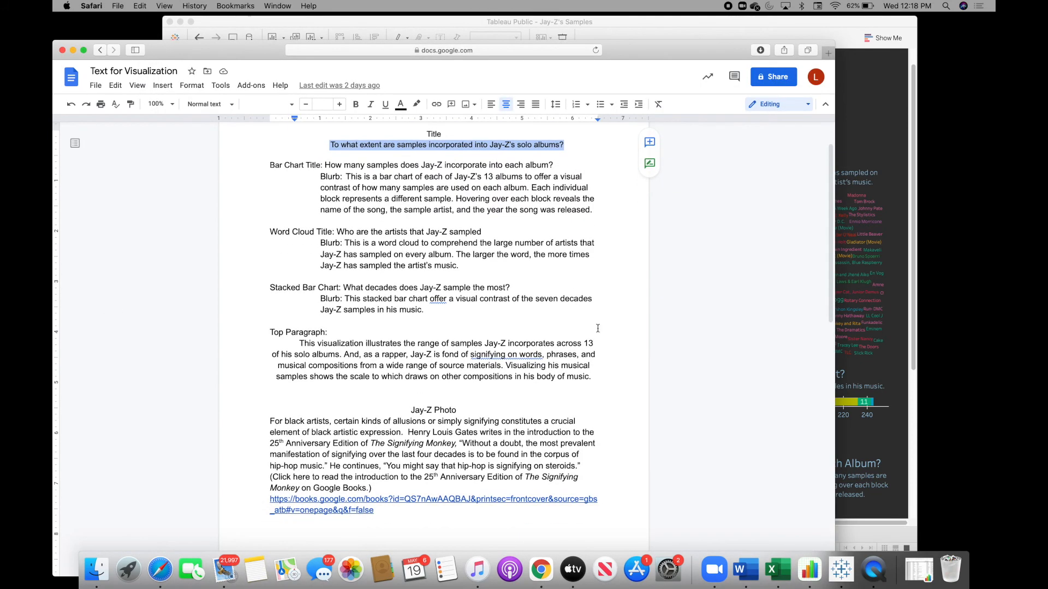
drag(607, 378, 288, 349)
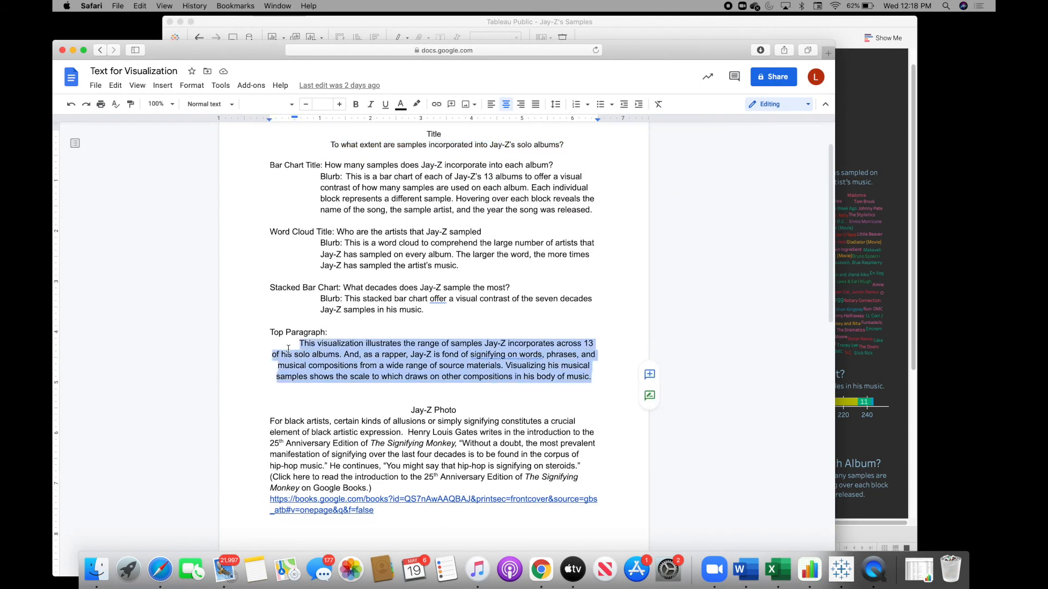
right_click(337, 356)
click(377, 292)
- Back in Tableau Public, paste the copied paragraph into the new text object and centre it
click(882, 97)
right_click(546, 249)
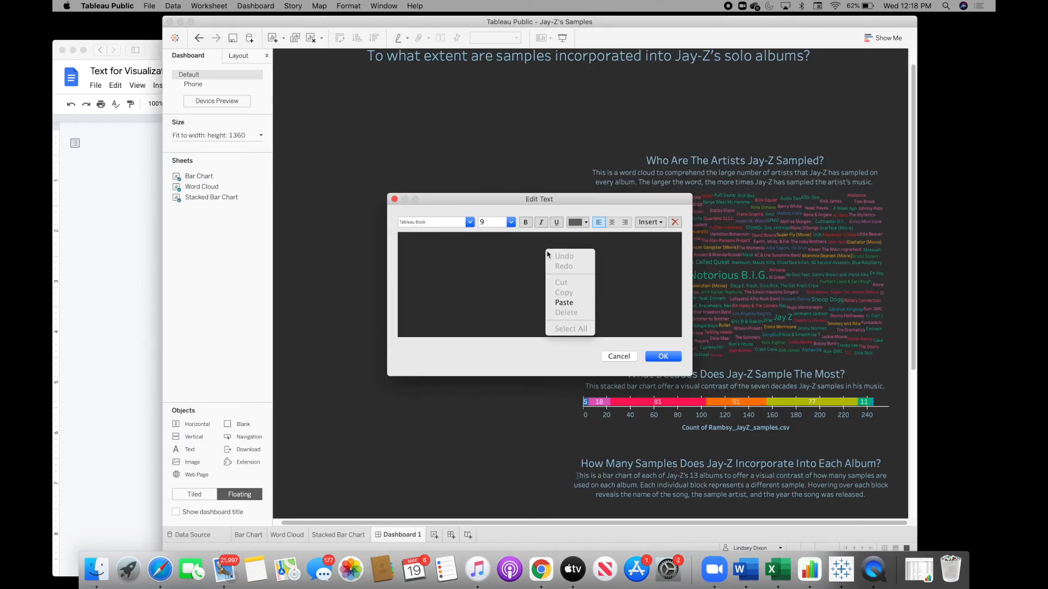
click(582, 306)
click(612, 222)
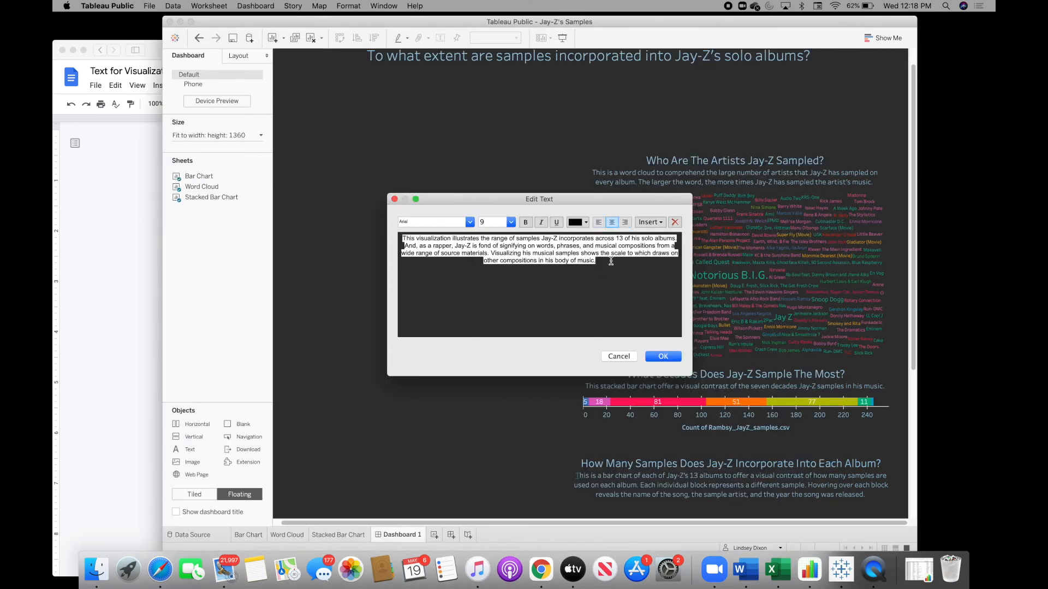
- Format the intro paragraph in Tableau Light, size 10, light blue, and place it on the dashboard
drag(612, 261, 380, 232)
click(491, 221)
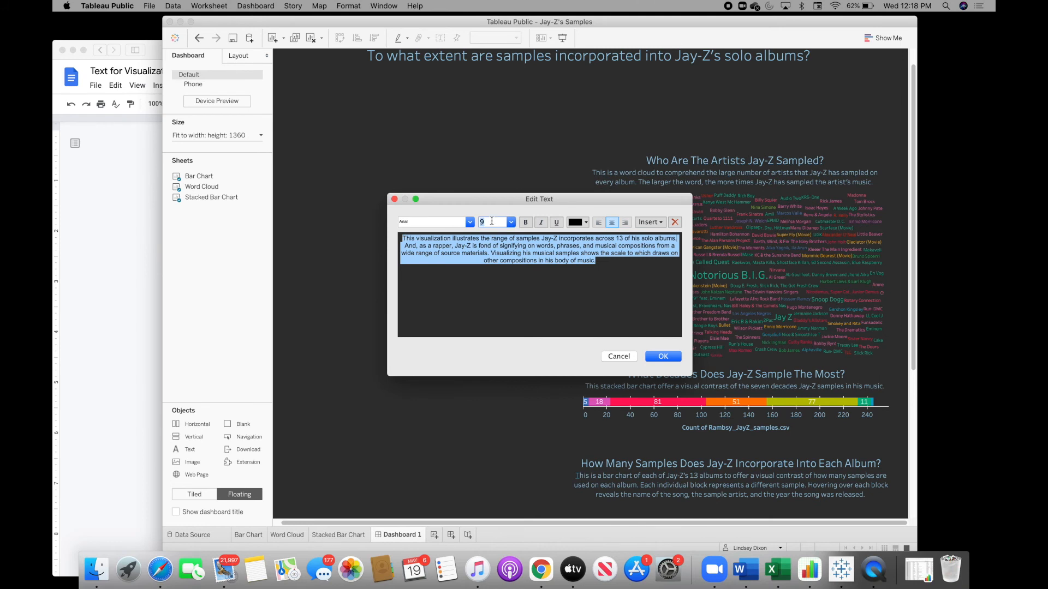
text(10)
click(442, 220)
text(ta)
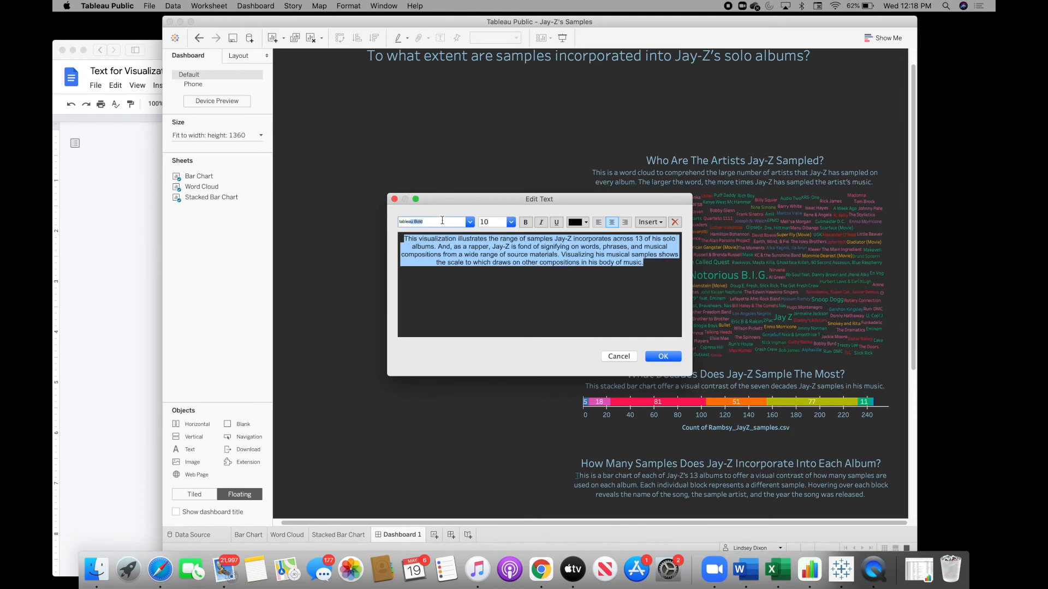
text(bleau l)
key(Return)
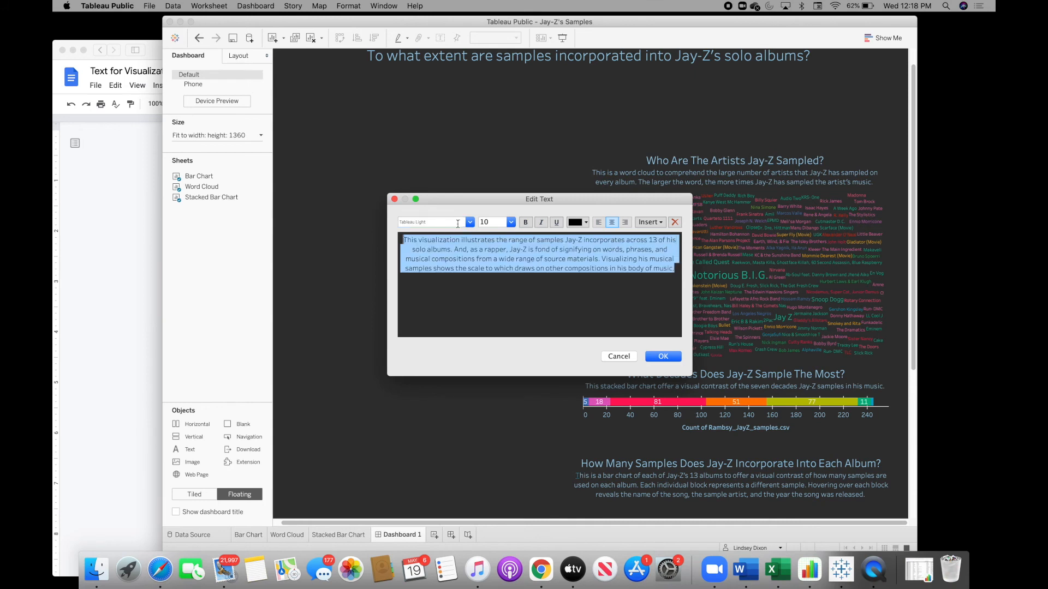
click(574, 227)
click(631, 250)
click(665, 356)
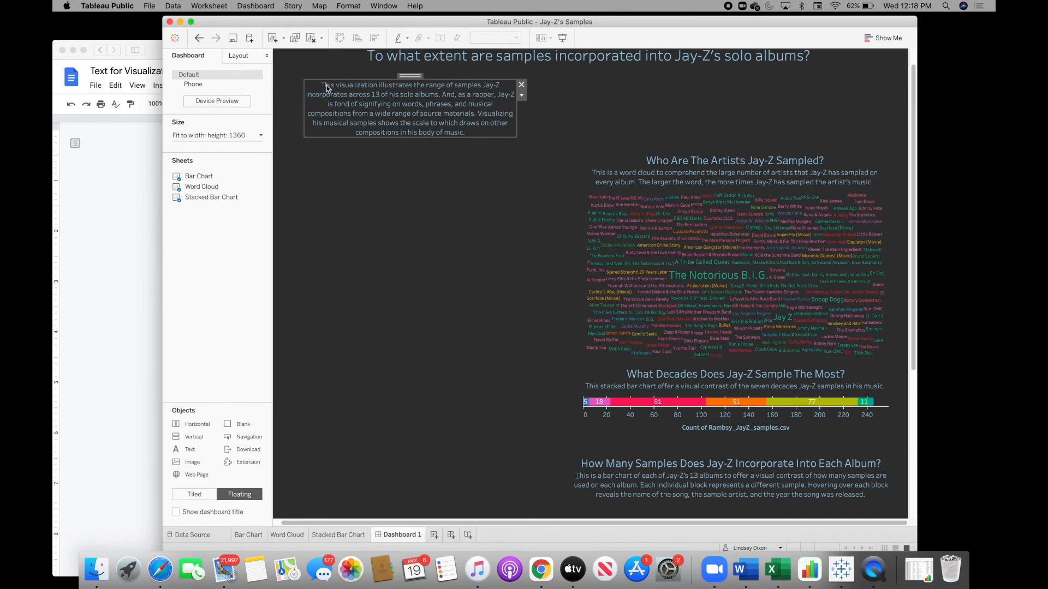
double_click(364, 116)
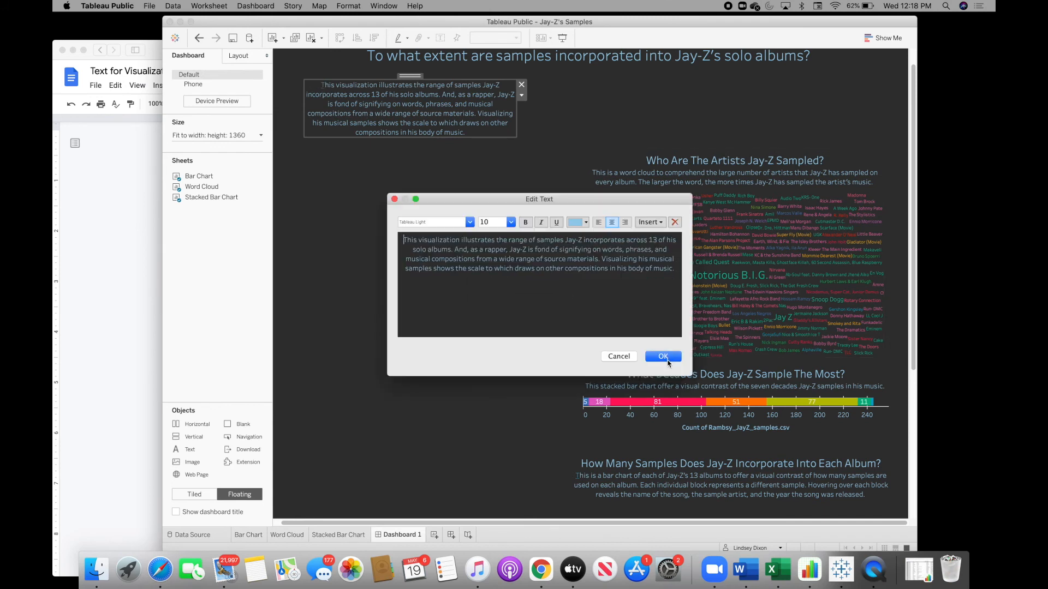
click(663, 357)
- Move the intro paragraph beneath the dashboard's main title, widen it on both sides, and centre it under the title
drag(411, 76, 583, 70)
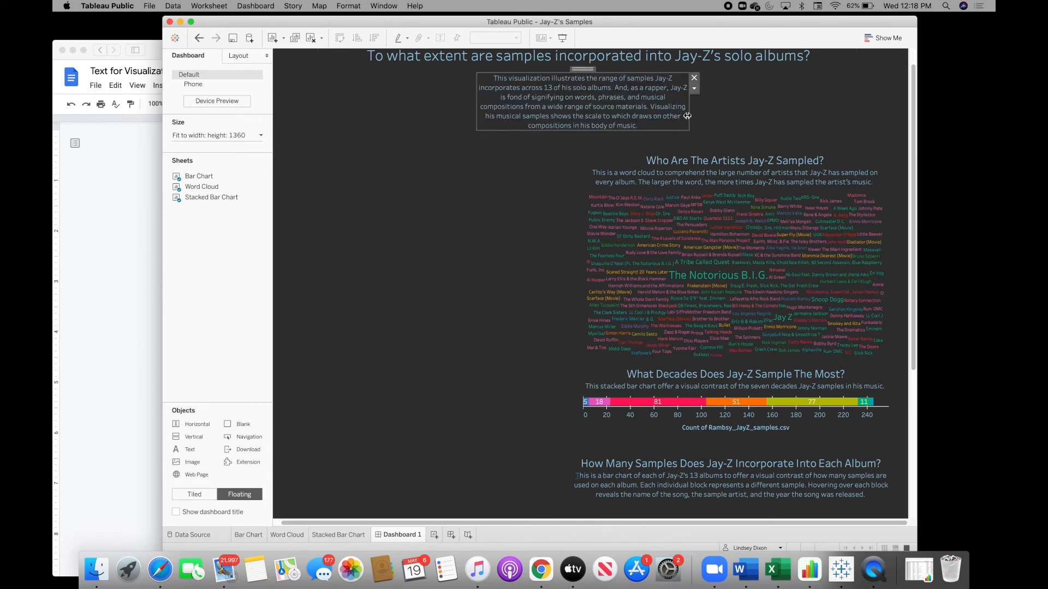
drag(687, 119, 752, 121)
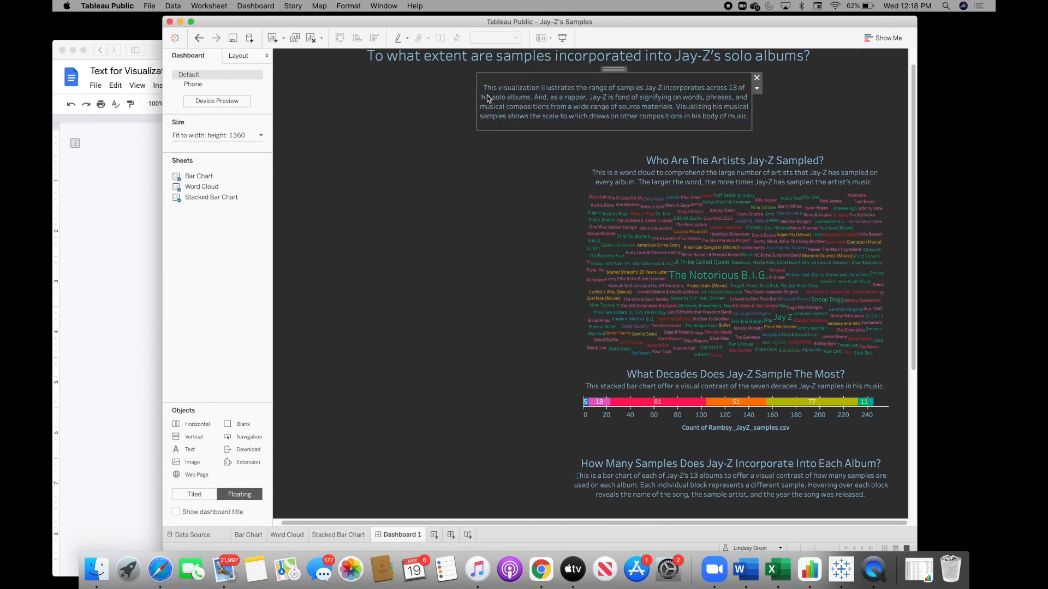
drag(477, 99, 396, 96)
drag(575, 71, 585, 72)
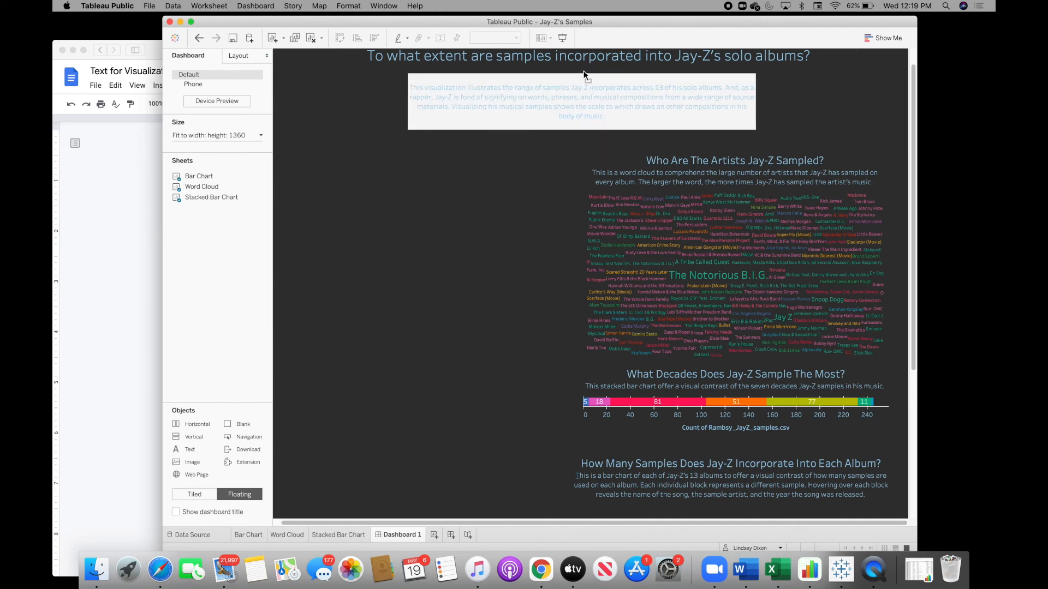
click(491, 227)
scroll(491, 234, up, 2)
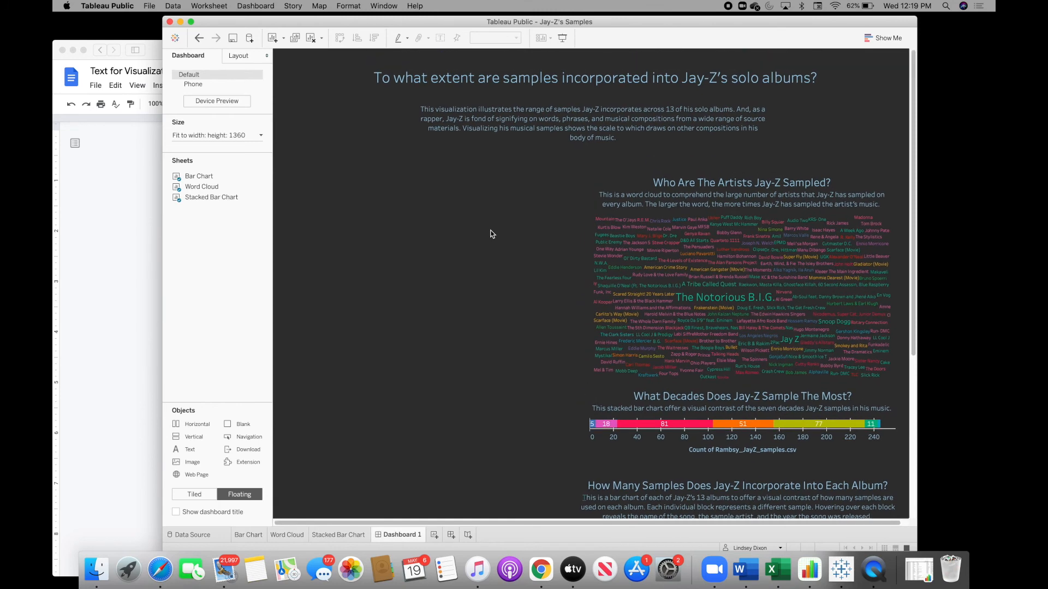
- Add a floating image object to the dashboard and choose Jay-Z PNG.png from Downloads as its picture
scroll(491, 233, down, 5)
scroll(491, 234, up, 5)
double_click(190, 468)
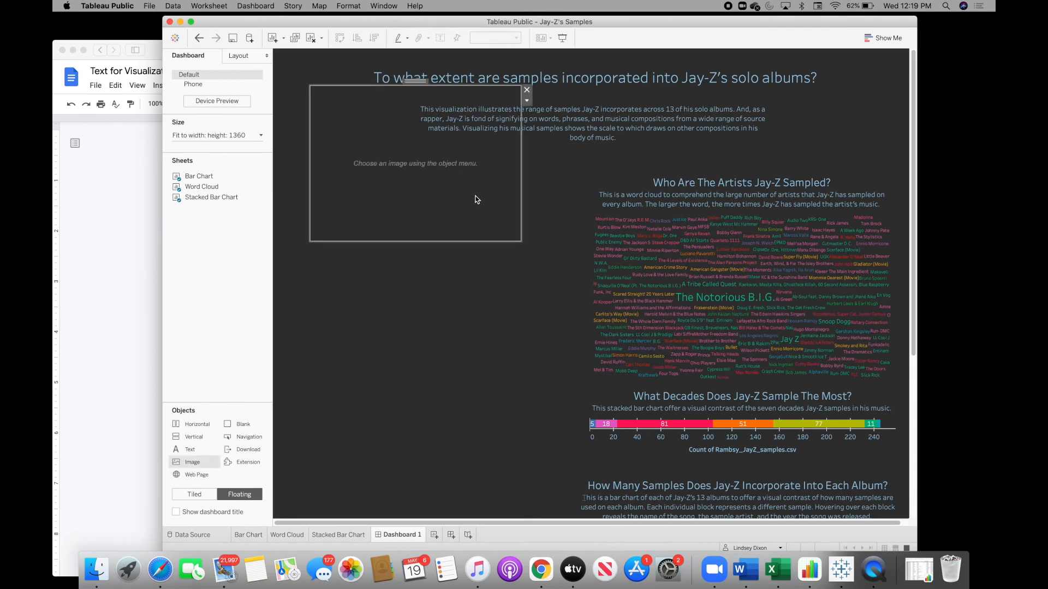
click(602, 234)
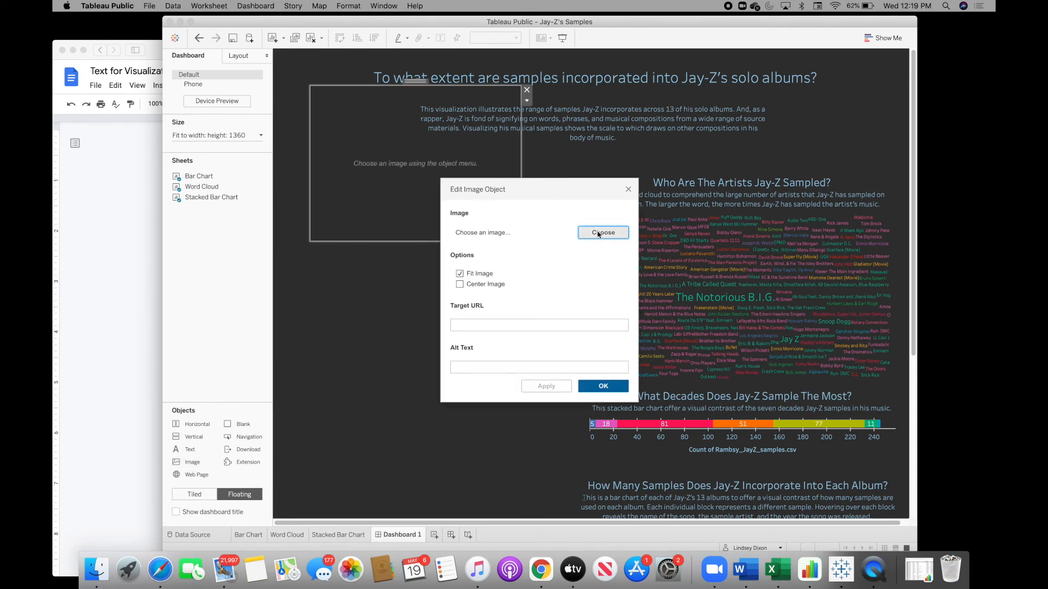
click(598, 234)
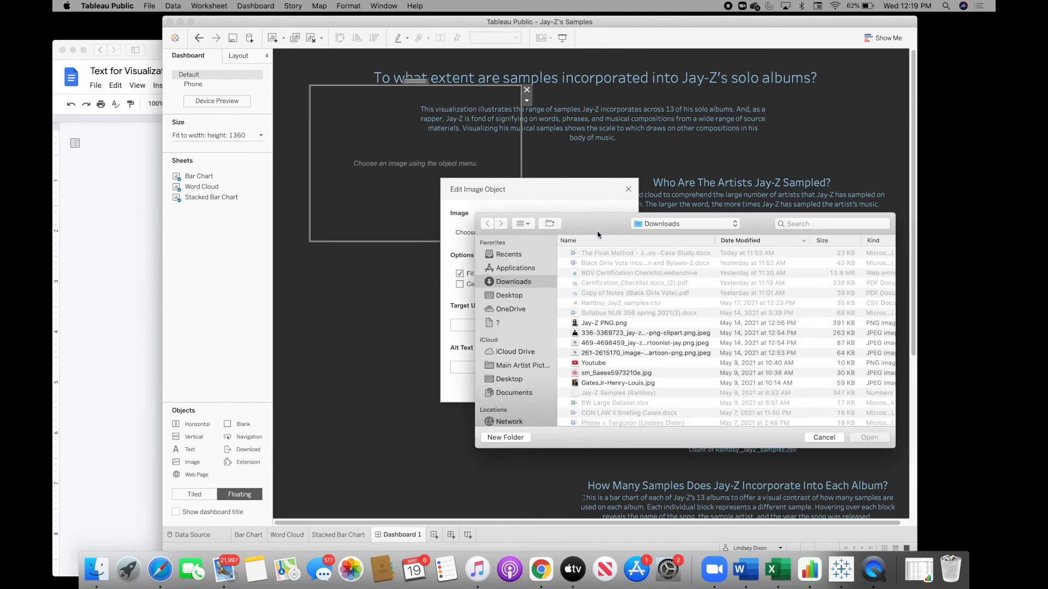
click(635, 326)
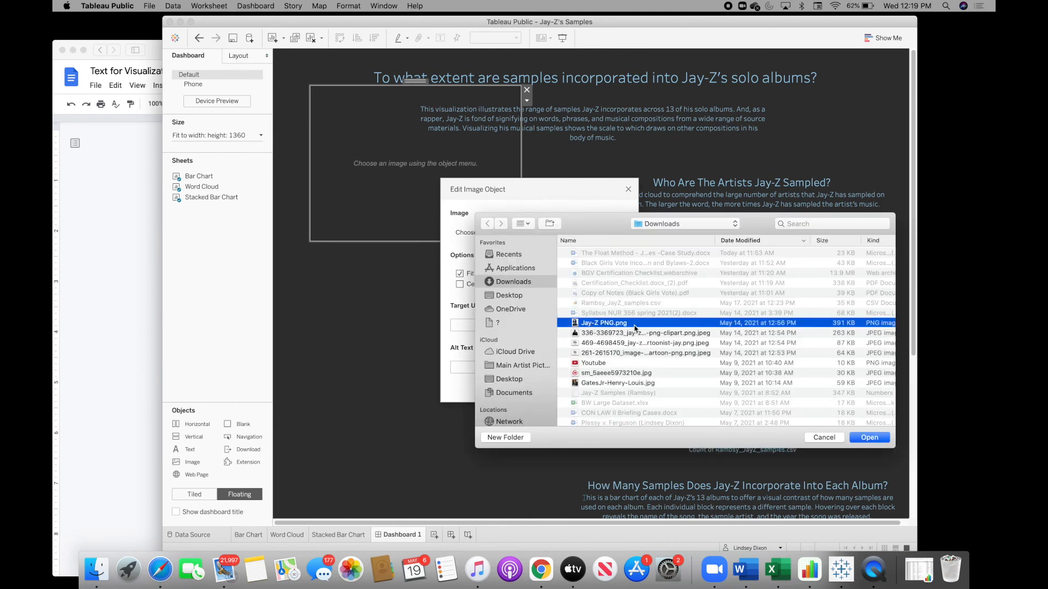
click(869, 438)
- Copy the Google Books link beneath the Jay-Z Photo paragraph in the Google Doc for the image's target URL
click(485, 326)
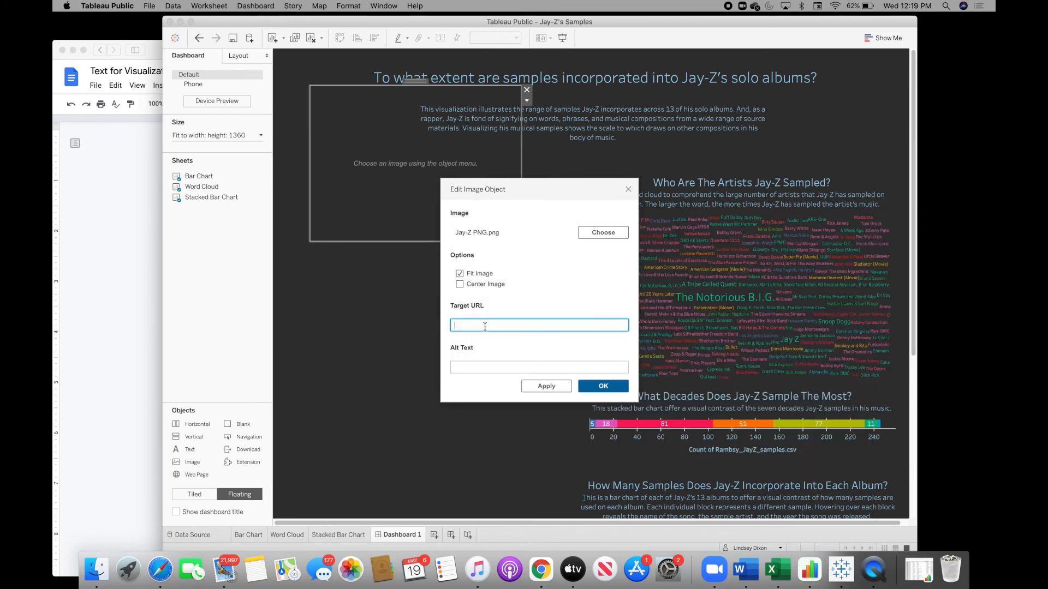
click(121, 245)
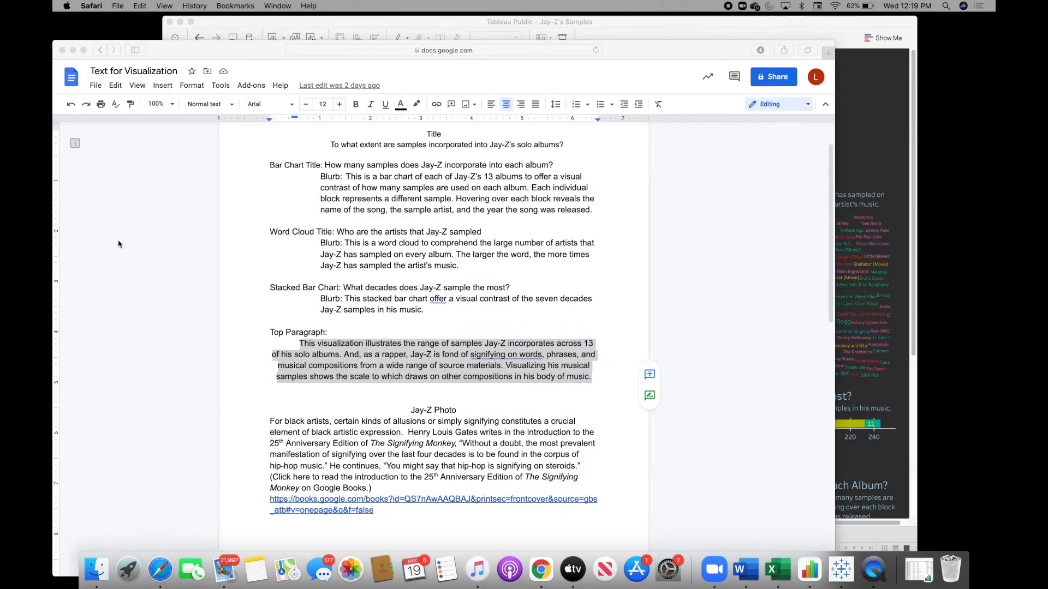
scroll(352, 413, down, 5)
scroll(352, 412, down, 5)
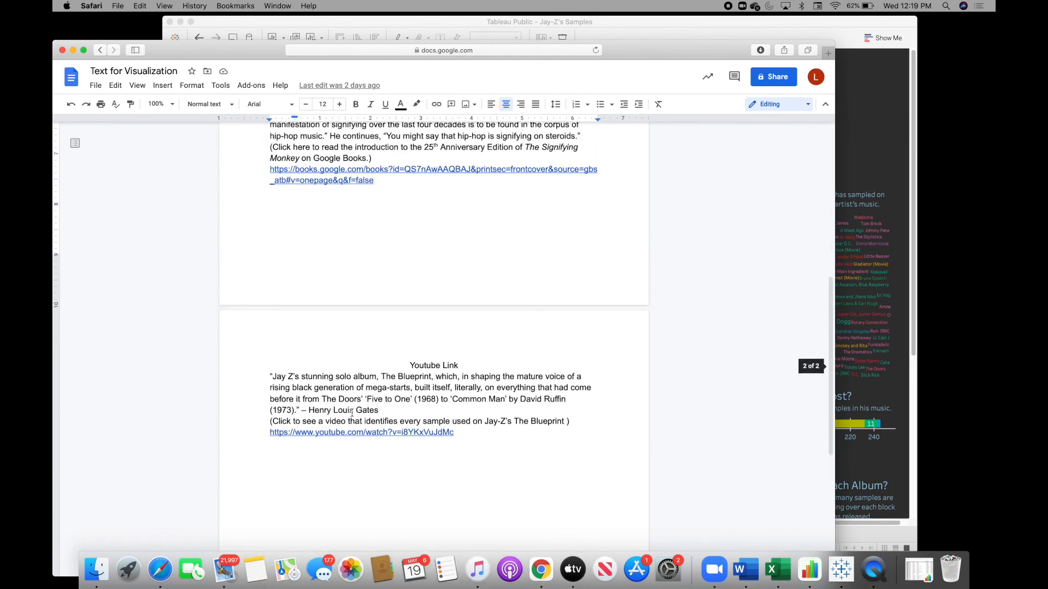
scroll(352, 413, up, 4)
drag(384, 288, 268, 272)
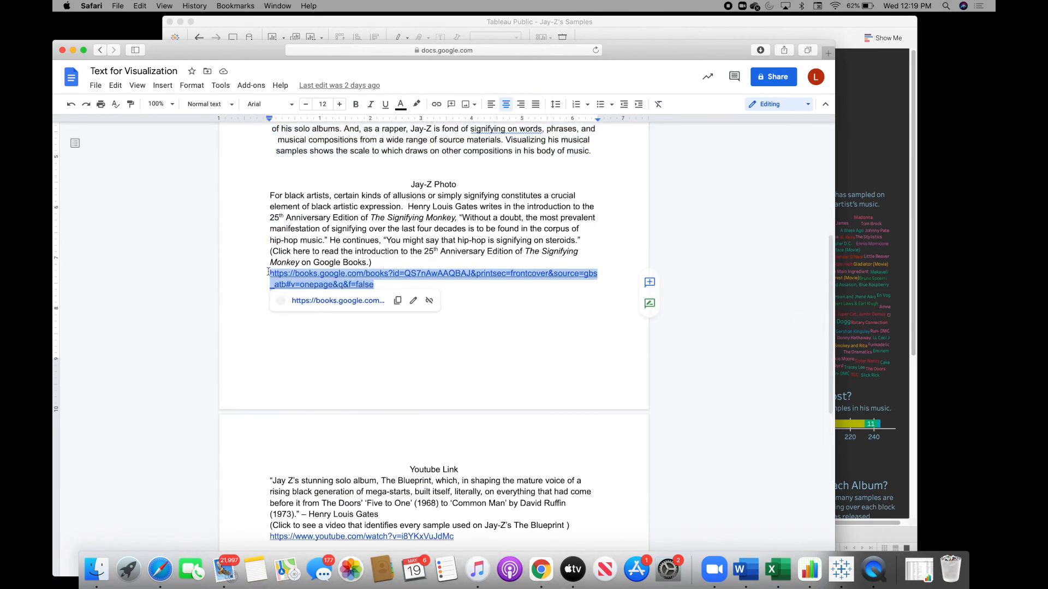
right_click(298, 279)
click(350, 240)
- Back in Tableau Public, paste the Google Books link as the Jay-Z image's target URL and confirm the image object
click(859, 117)
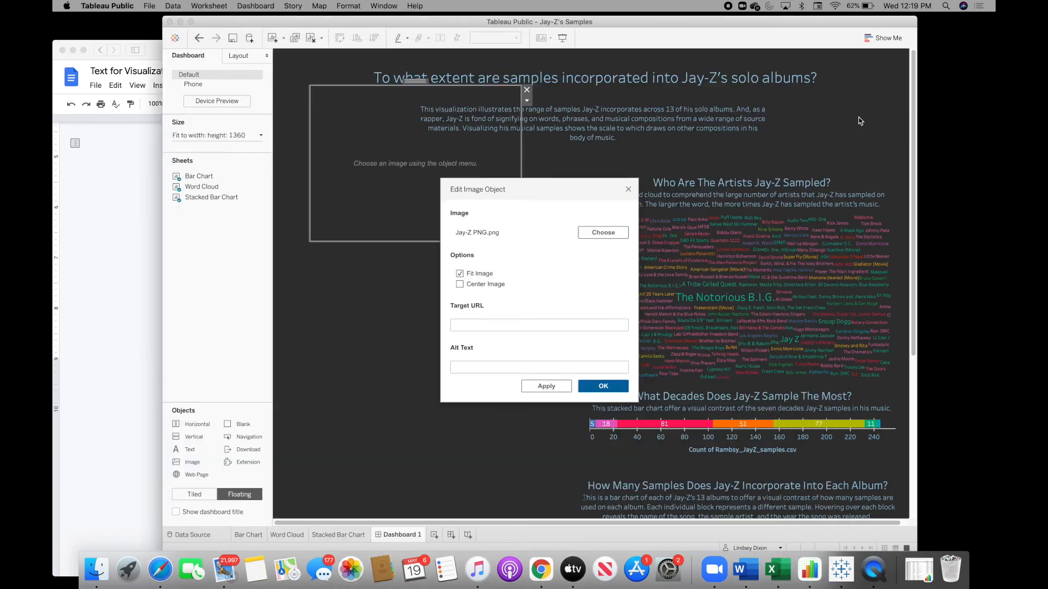
key(super+v)
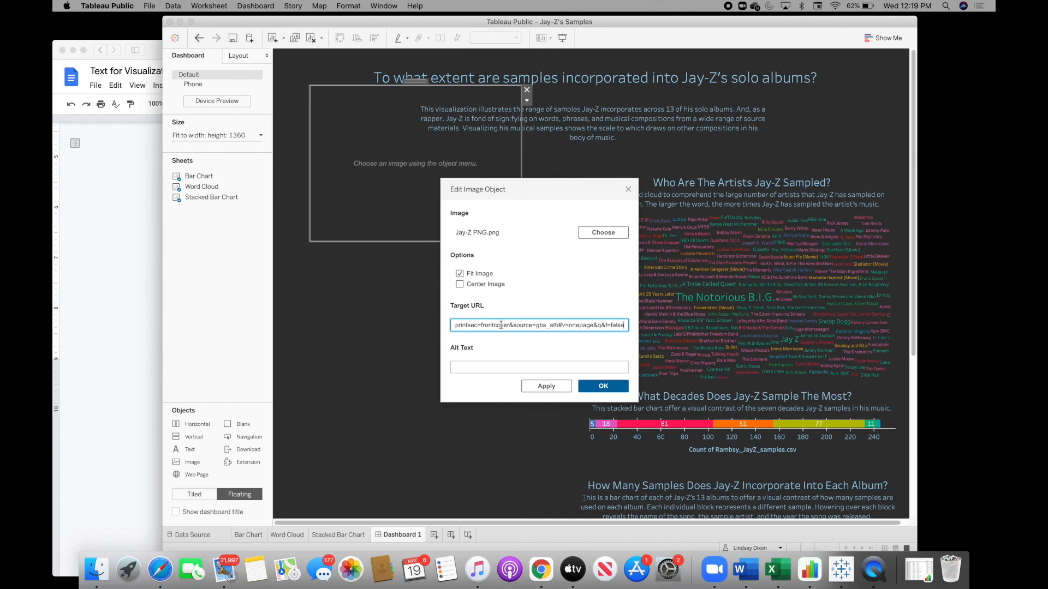
click(615, 387)
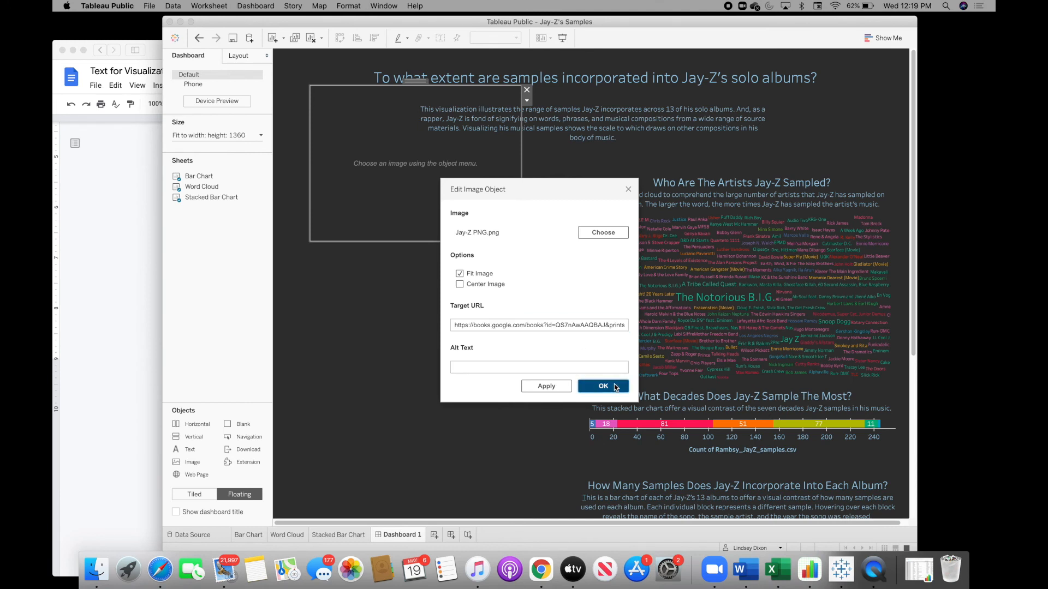
click(614, 391)
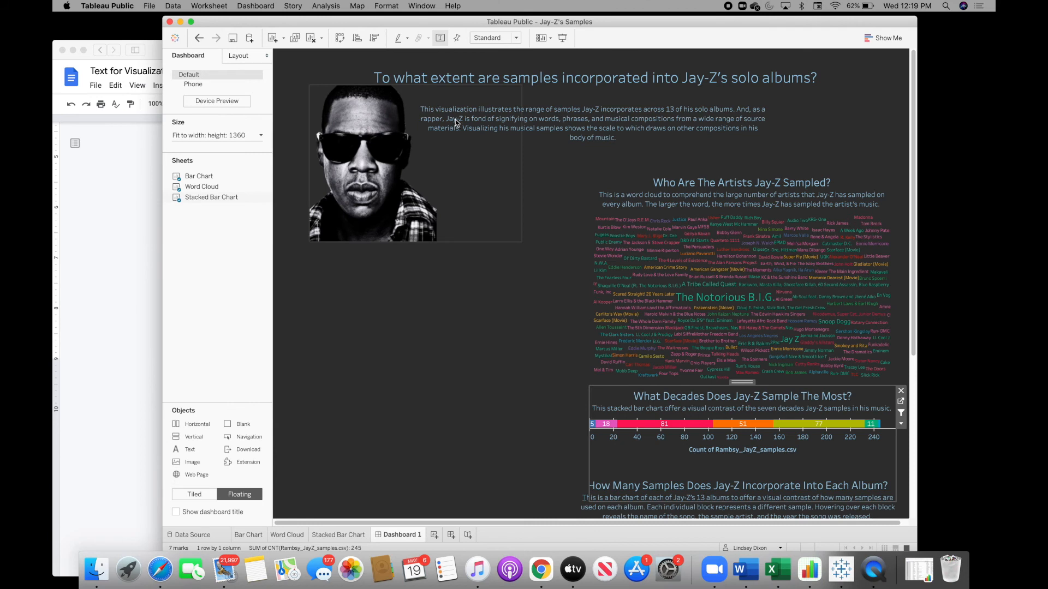
- Move the Jay-Z photo down beside the word cloud and narrow its frame to fit the picture more closely
click(423, 97)
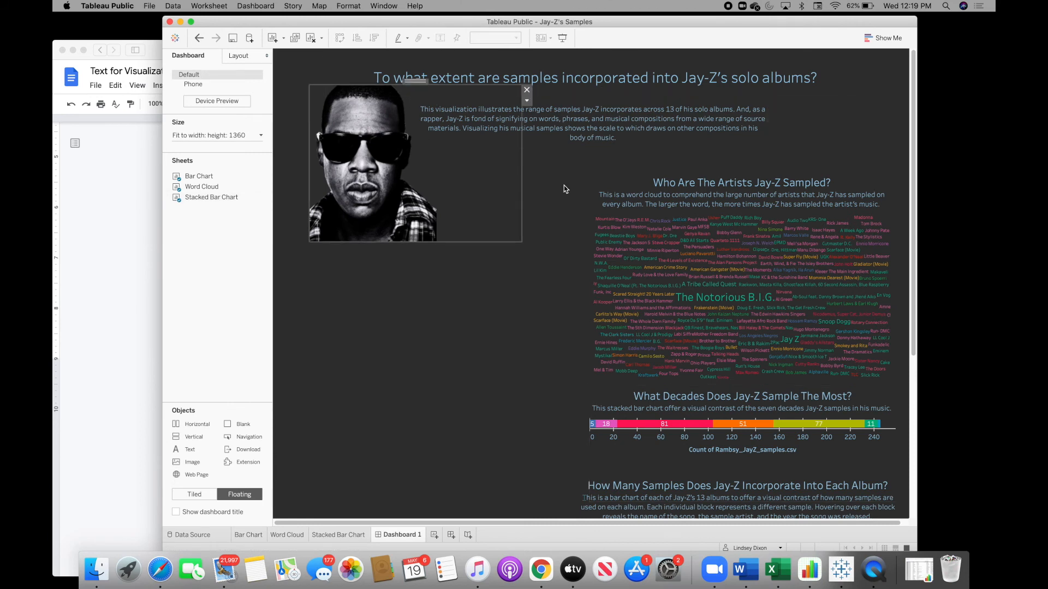
drag(413, 81, 402, 214)
drag(509, 266, 455, 268)
drag(378, 219, 404, 214)
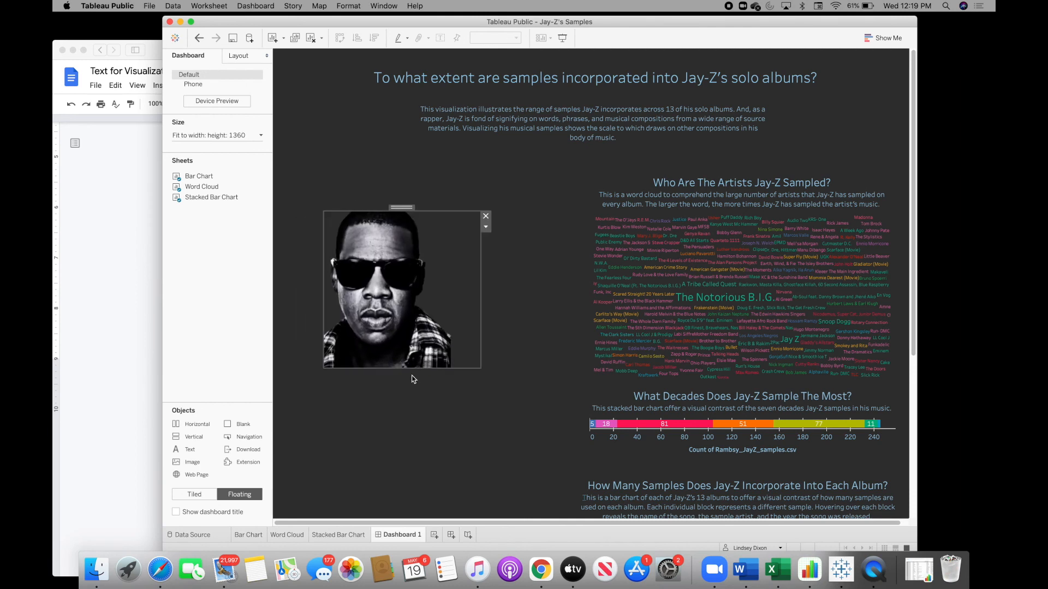
- Check the Google Books page for The Signifying Monkey that the Jay-Z photo links to in Chrome
key(super+Tab)
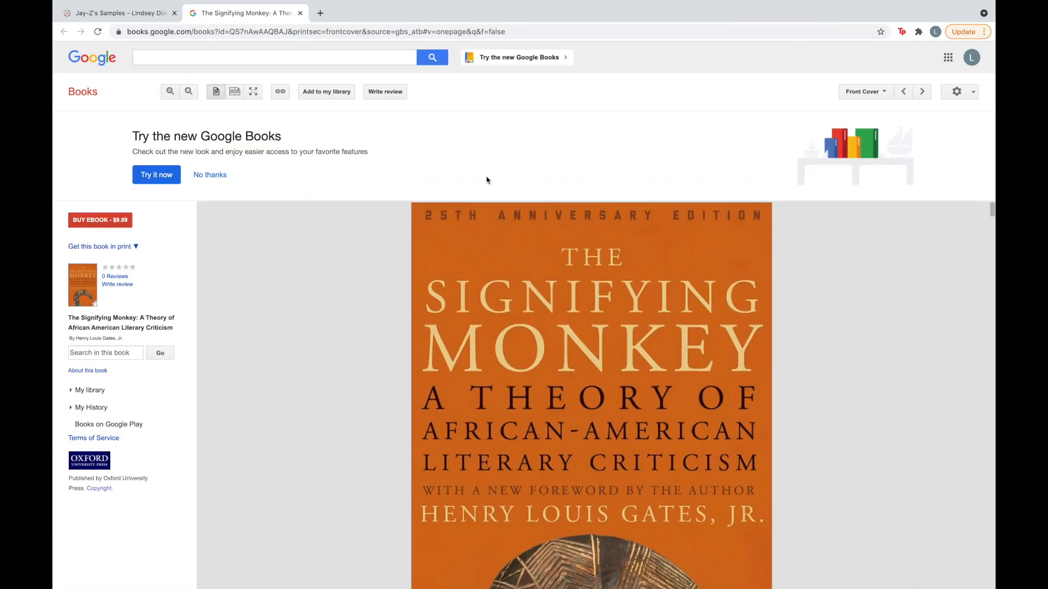
scroll(489, 357, down, 5)
scroll(488, 357, up, 5)
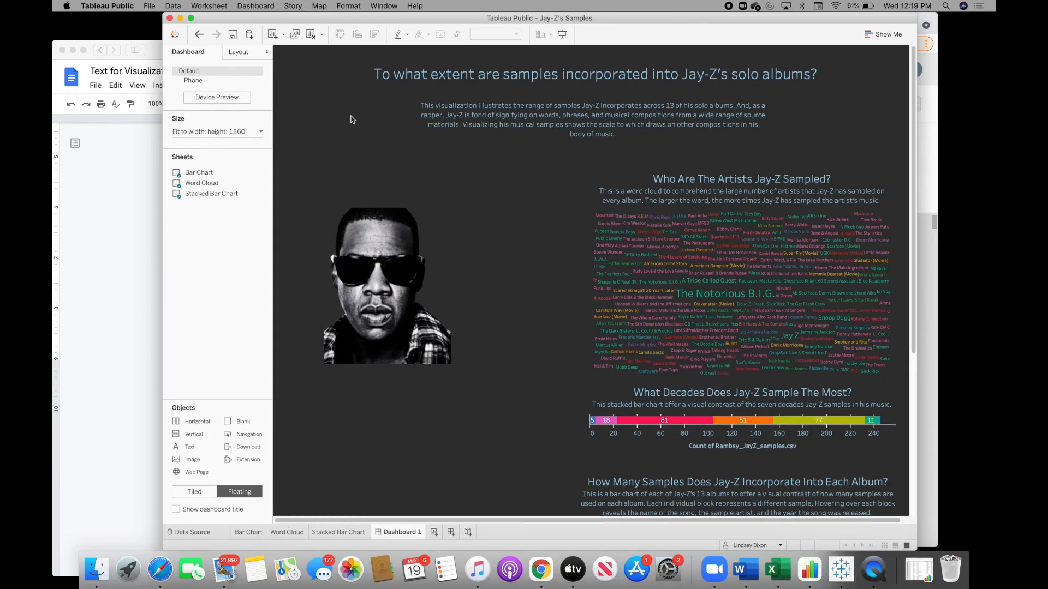
- In Tableau Public, add a second floating image object and choose the Youtube PNG from Downloads as its picture
scroll(408, 260, down, 3)
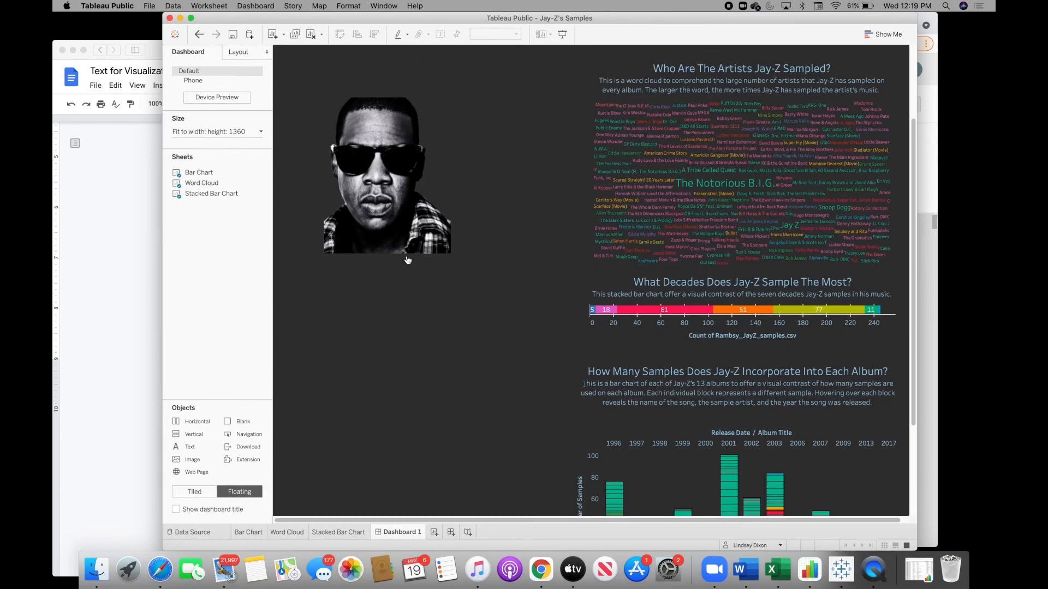
scroll(407, 260, down, 4)
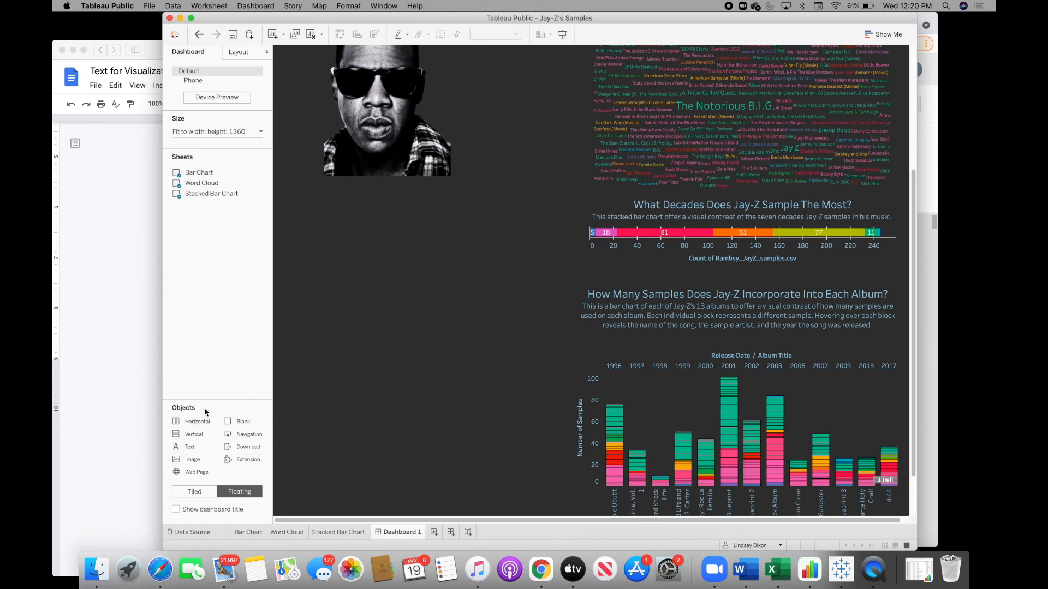
double_click(192, 459)
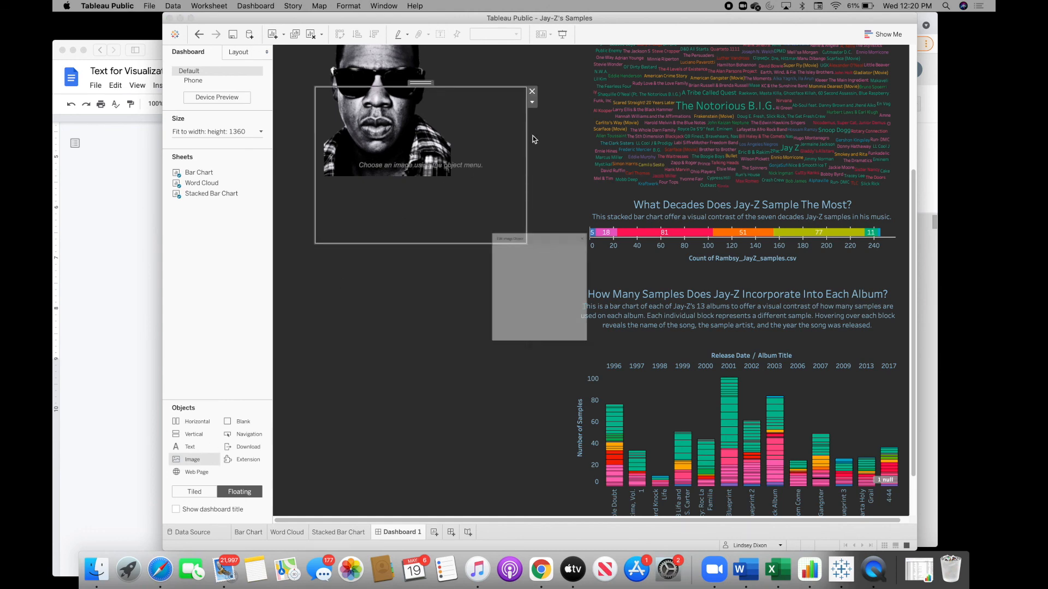
click(590, 229)
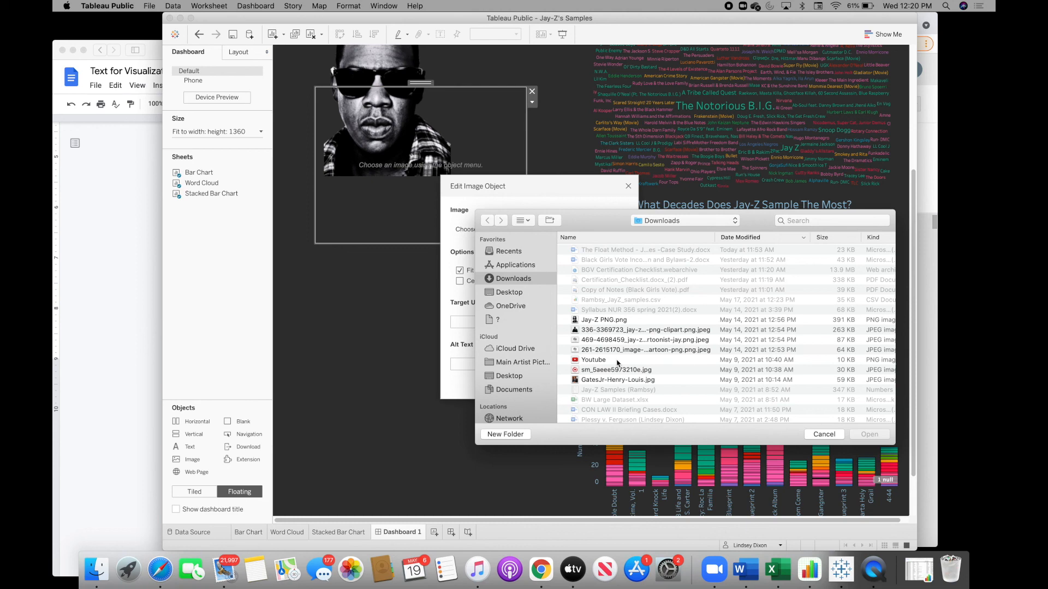
click(618, 362)
click(873, 435)
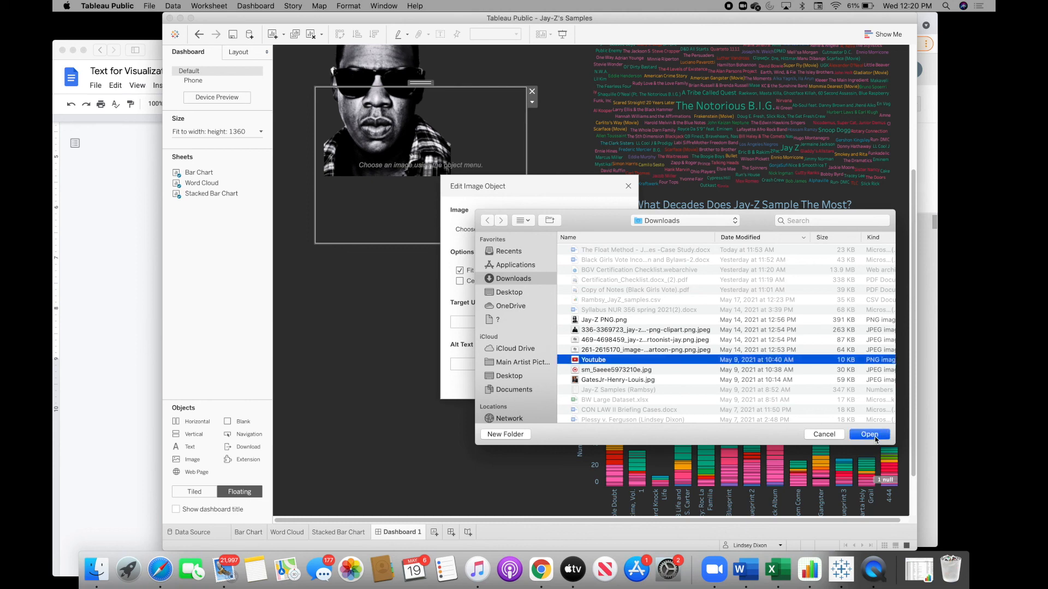
- Copy the YouTube video link from the Google Doc and set it as the Youtube image's target URL
click(574, 322)
click(97, 334)
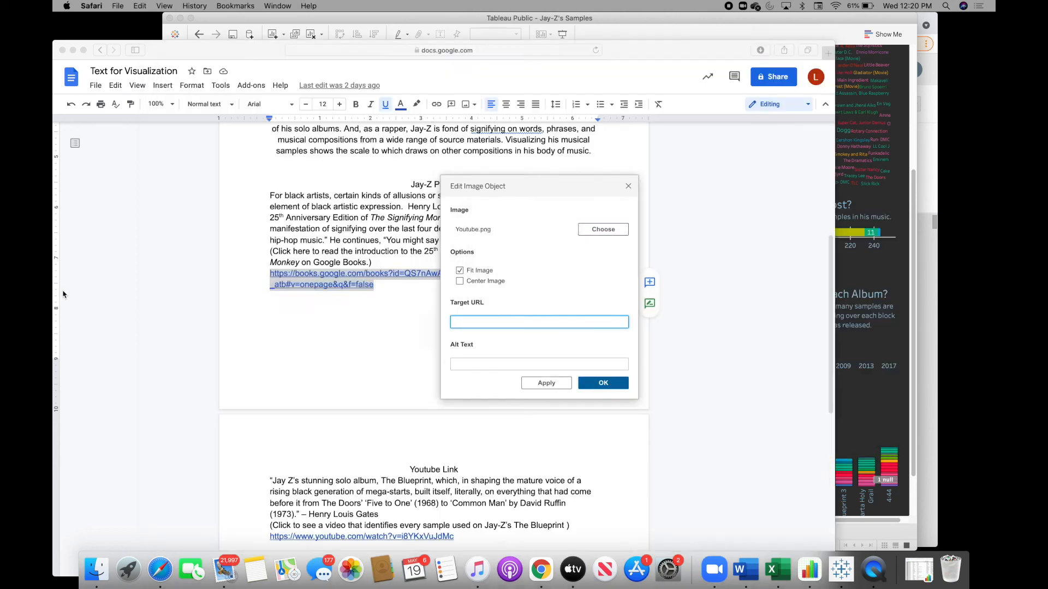
scroll(480, 436, down, 5)
drag(479, 435, 262, 432)
key(super+Tab)
key(super+v)
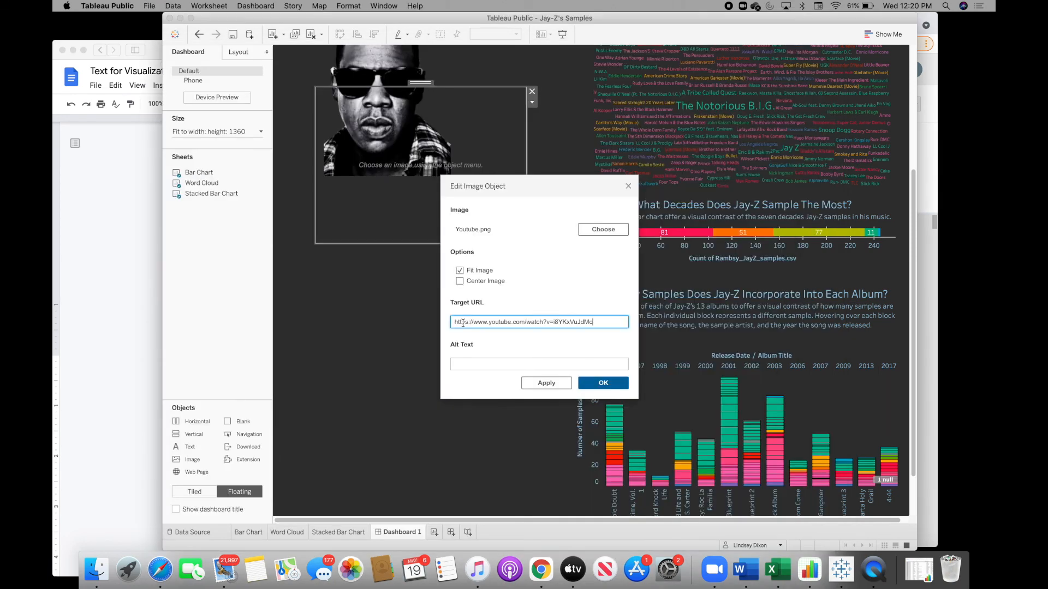
click(603, 383)
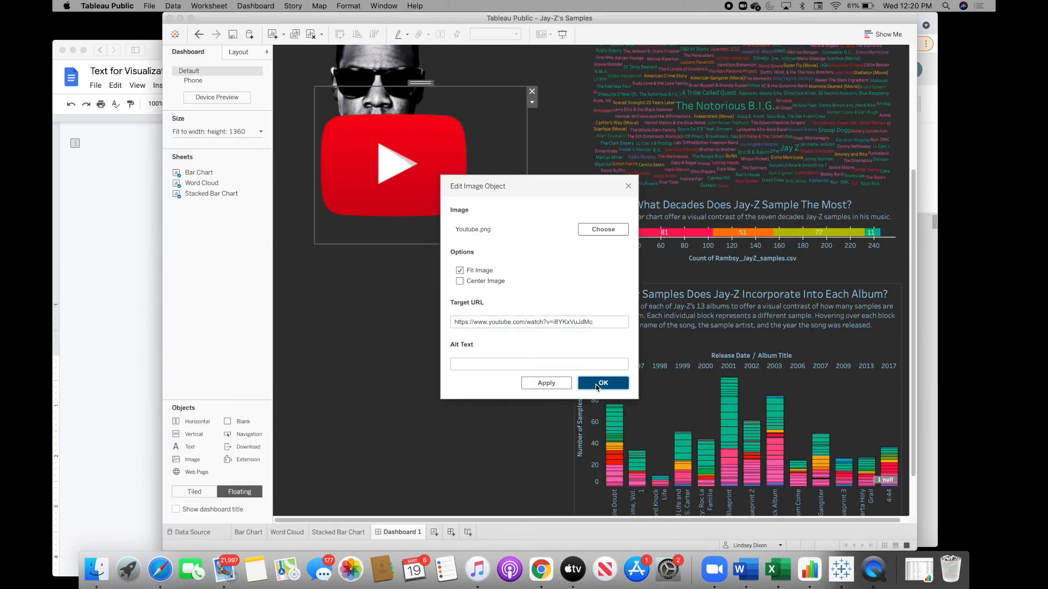
- Move the YouTube logo well below the Jay-Z photo, beside the bar chart, and narrow its frame
drag(421, 83, 411, 313)
drag(511, 369, 477, 377)
drag(388, 311, 369, 330)
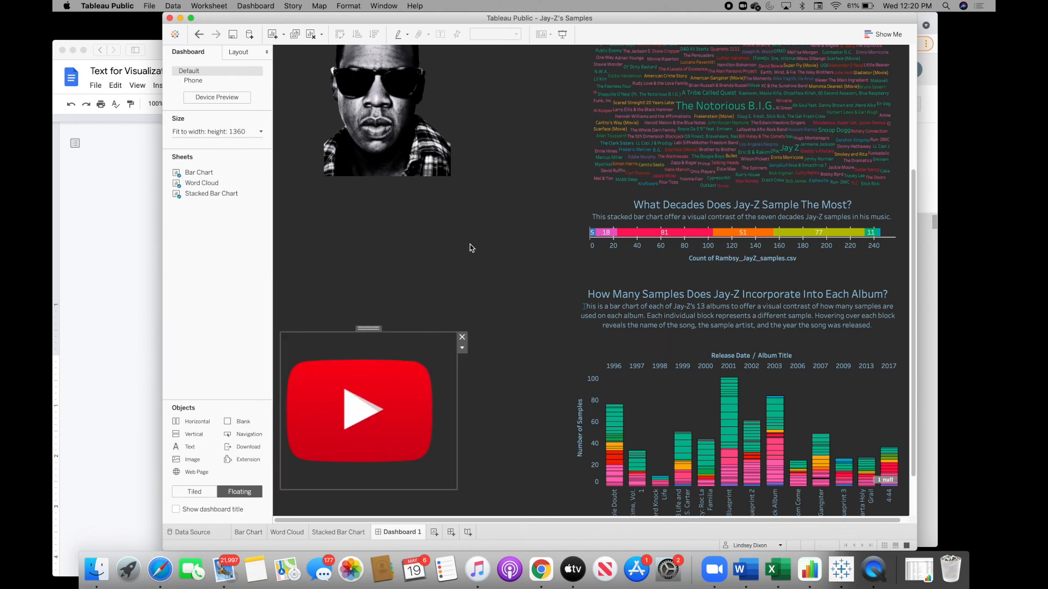
scroll(472, 248, up, 5)
key(super+Tab)
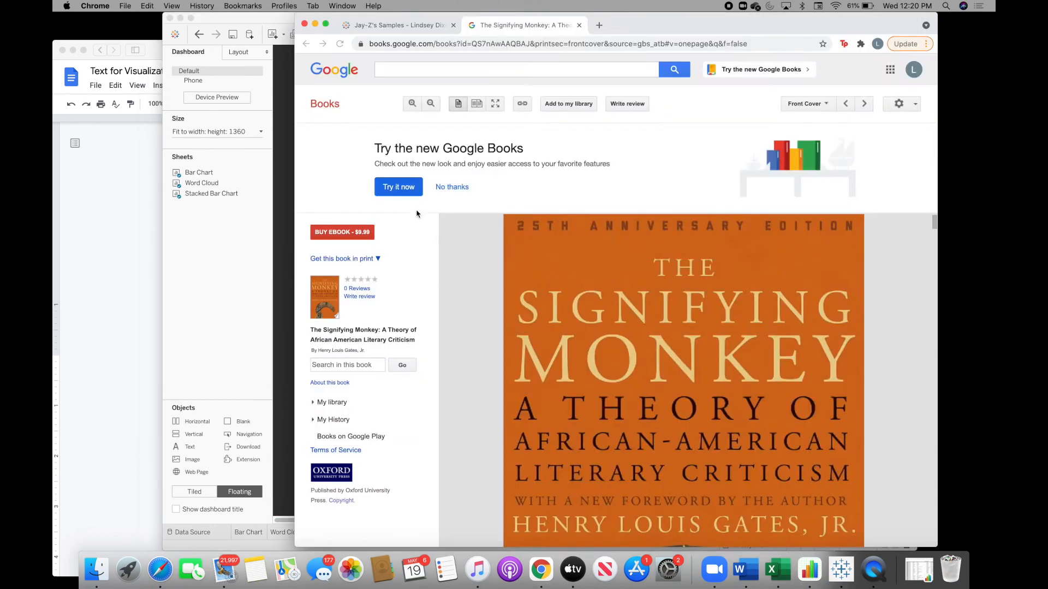
click(316, 25)
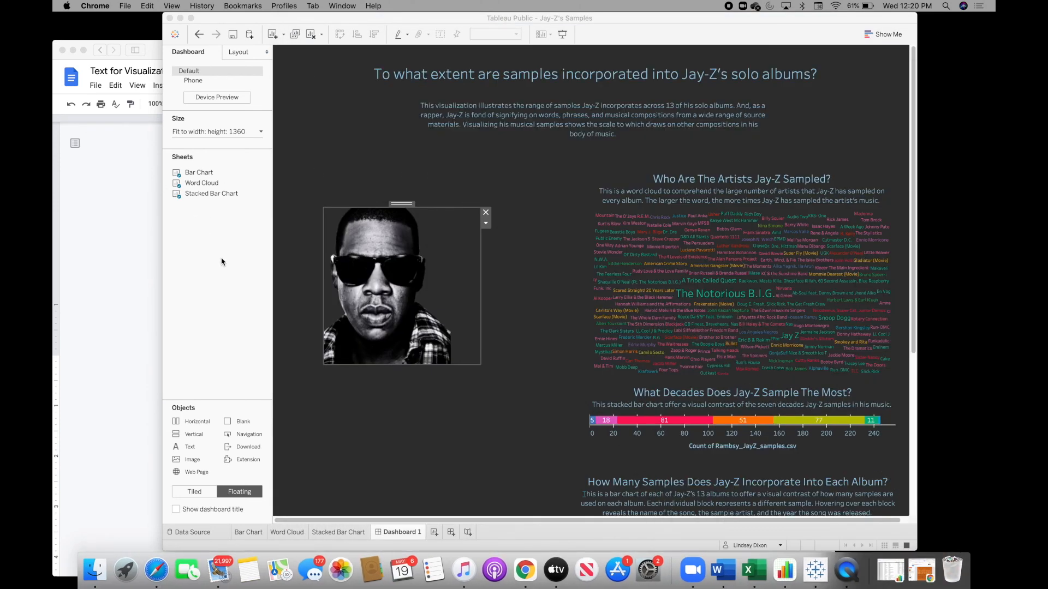
- Add a floating text object and copy the Jay-Z Photo paragraph, without its link, from the Google Doc
double_click(191, 450)
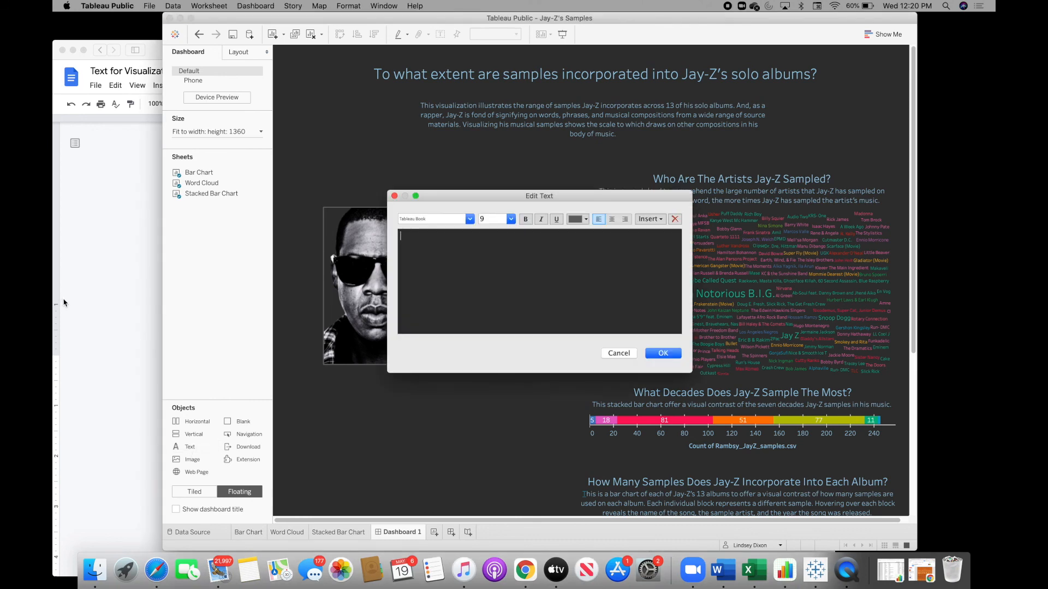
click(61, 304)
scroll(380, 264, up, 5)
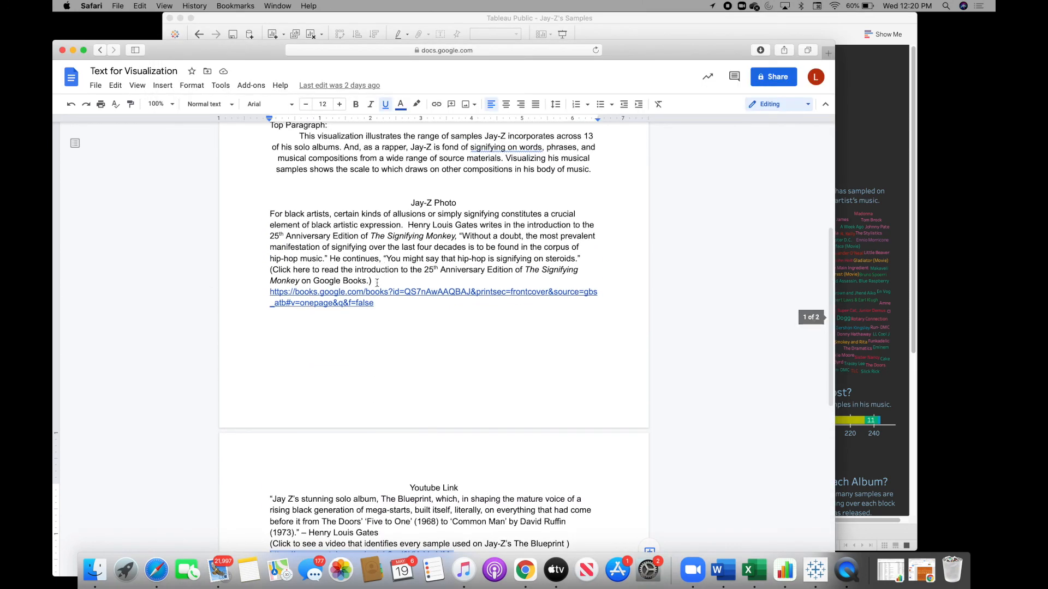
drag(376, 282, 270, 211)
key(super+c)
right_click(284, 214)
click(306, 251)
- Back in Tableau Public, paste the Jay-Z Photo paragraph into the text object in Tableau Light, size 10, light blue
key(super+Tab)
key(super+v)
key(Return)
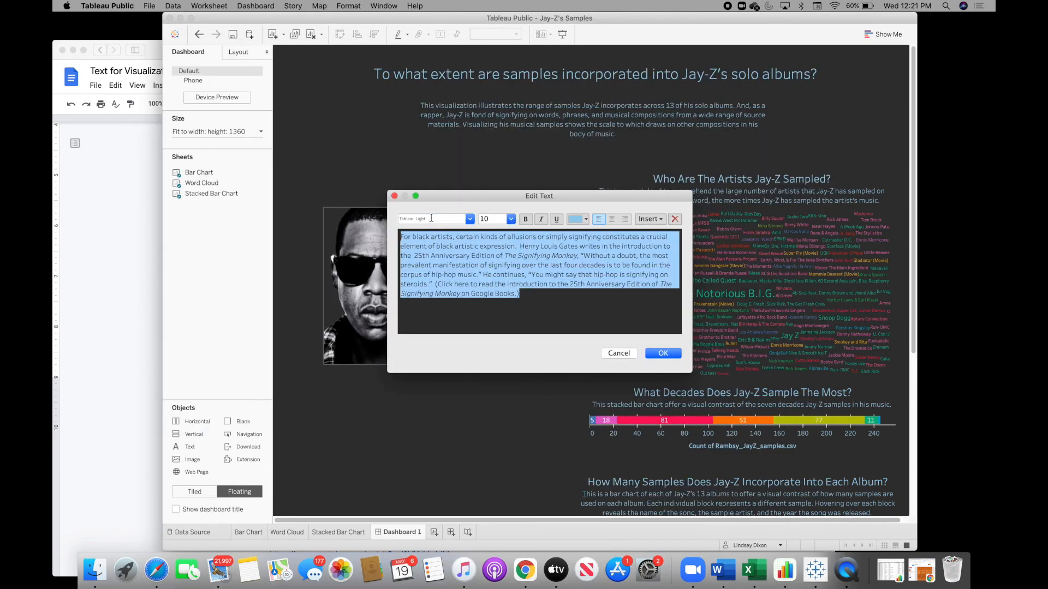
click(663, 354)
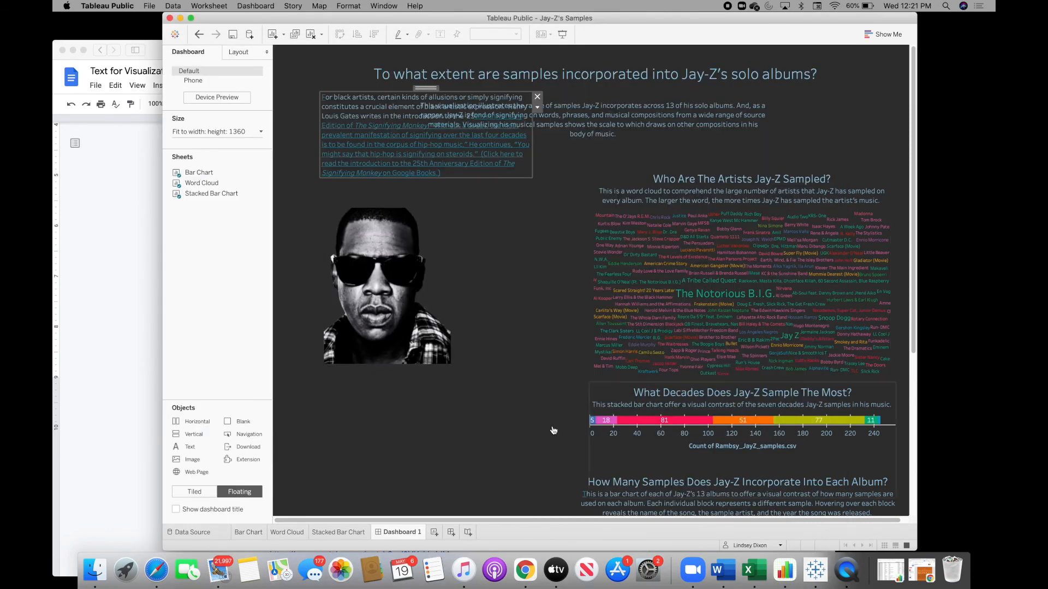
- Move the Jay-Z Photo paragraph down to just above the photo and reconfirm its text formatting
drag(425, 87, 425, 119)
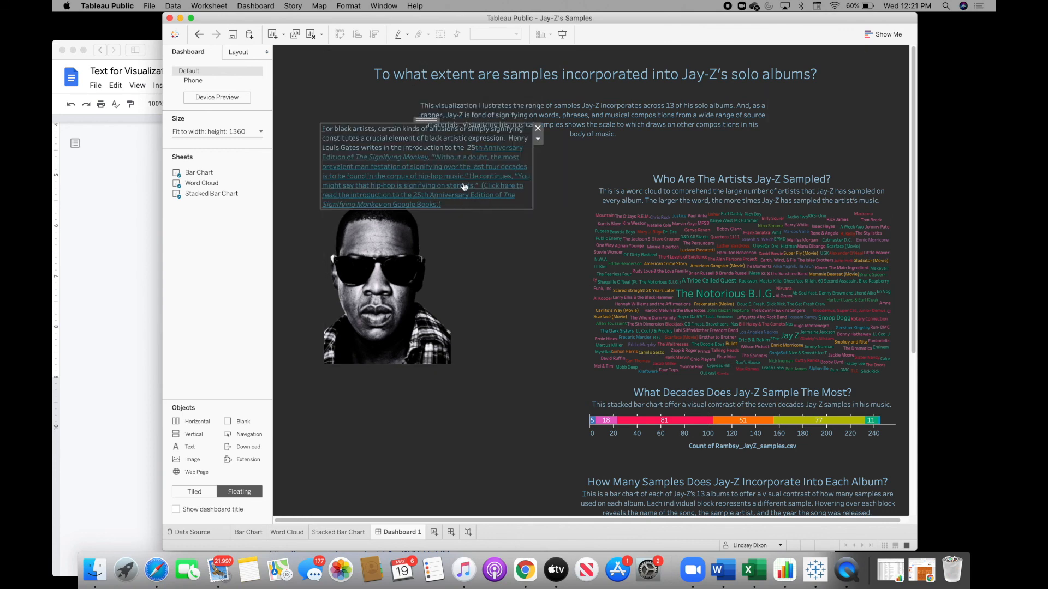
double_click(370, 139)
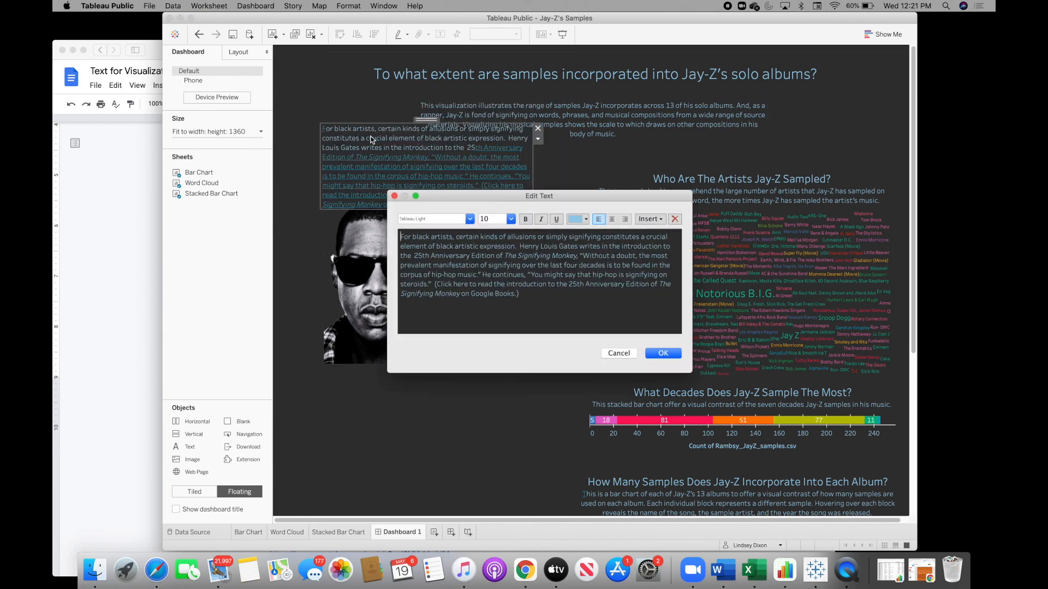
click(663, 354)
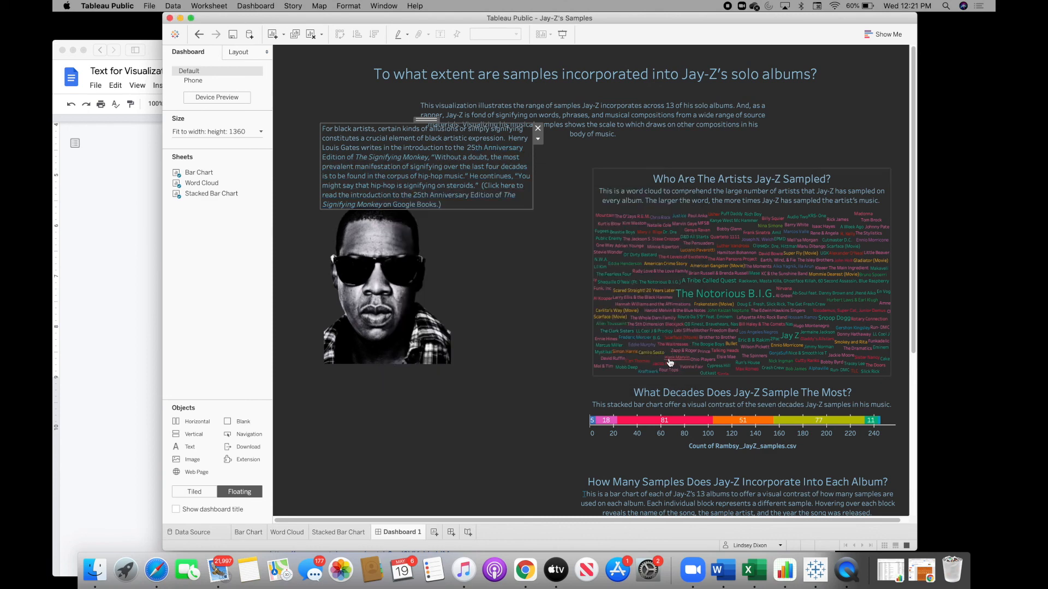
click(473, 278)
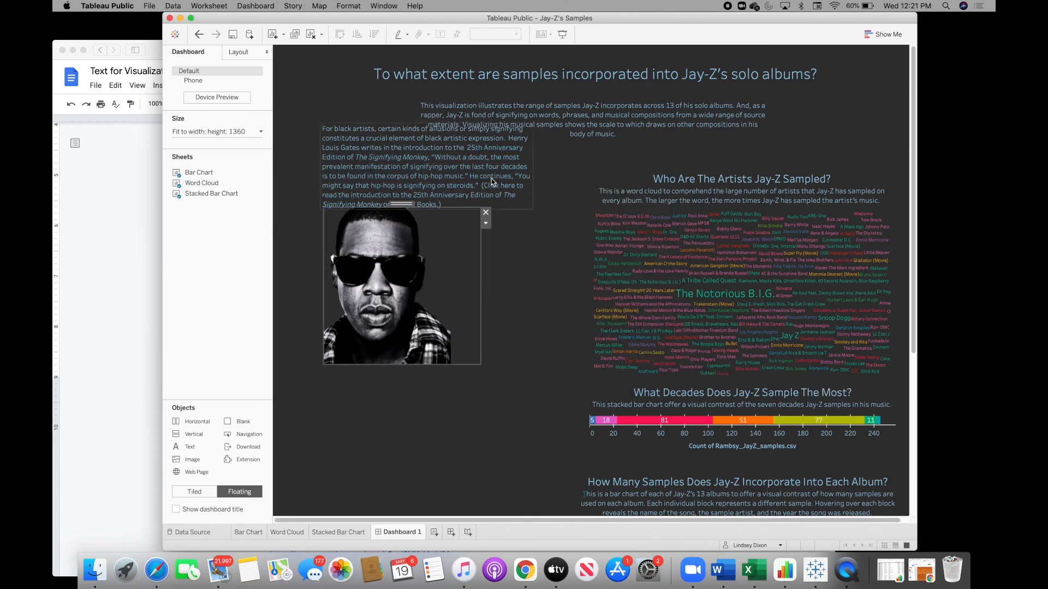
- Move the Jay-Z photo further down and reposition its paragraph between the intro text and the photo
drag(398, 204, 388, 246)
click(412, 144)
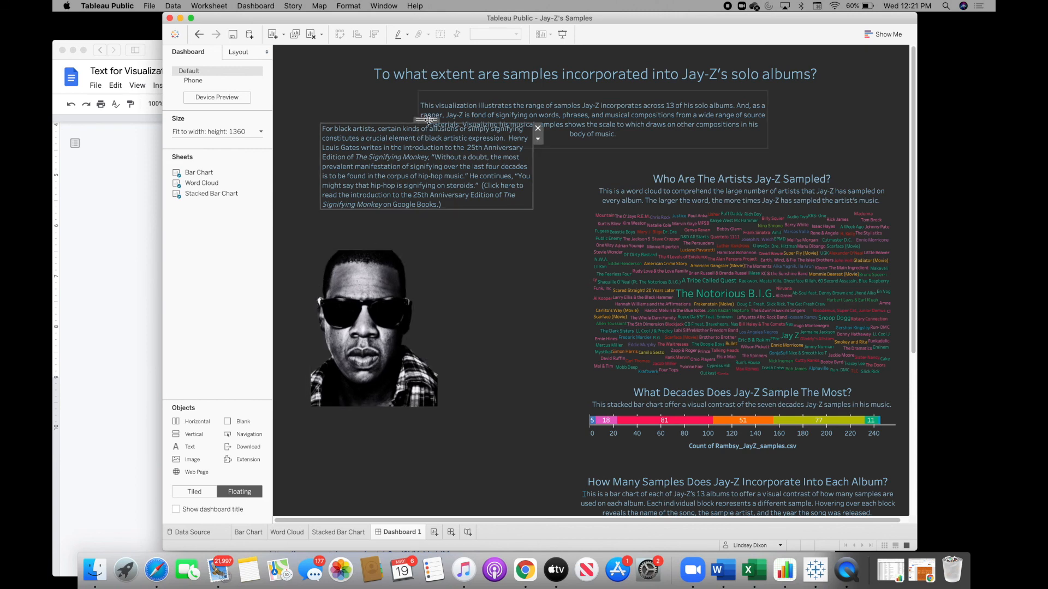
drag(425, 120, 426, 121)
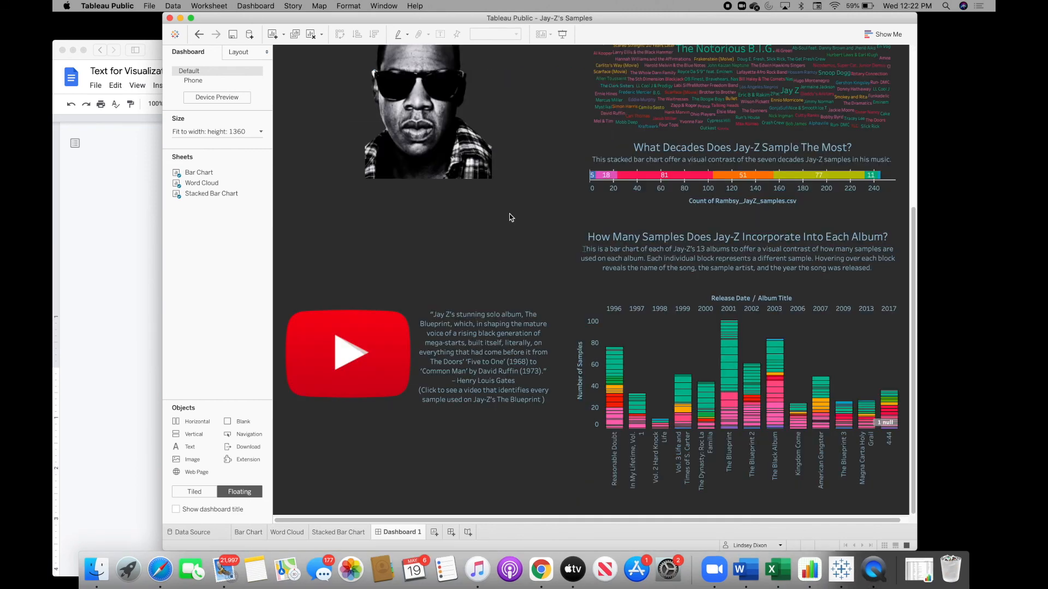
- Expand the Tableau Public window to full screen and review the dashboard layout from title to bar chart
scroll(510, 217, up, 5)
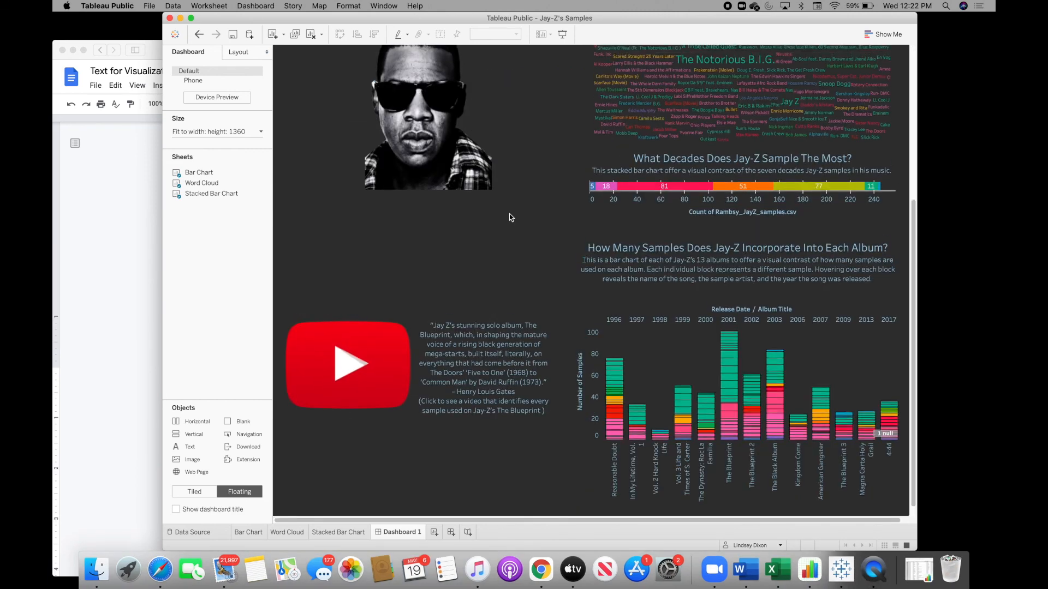
click(190, 18)
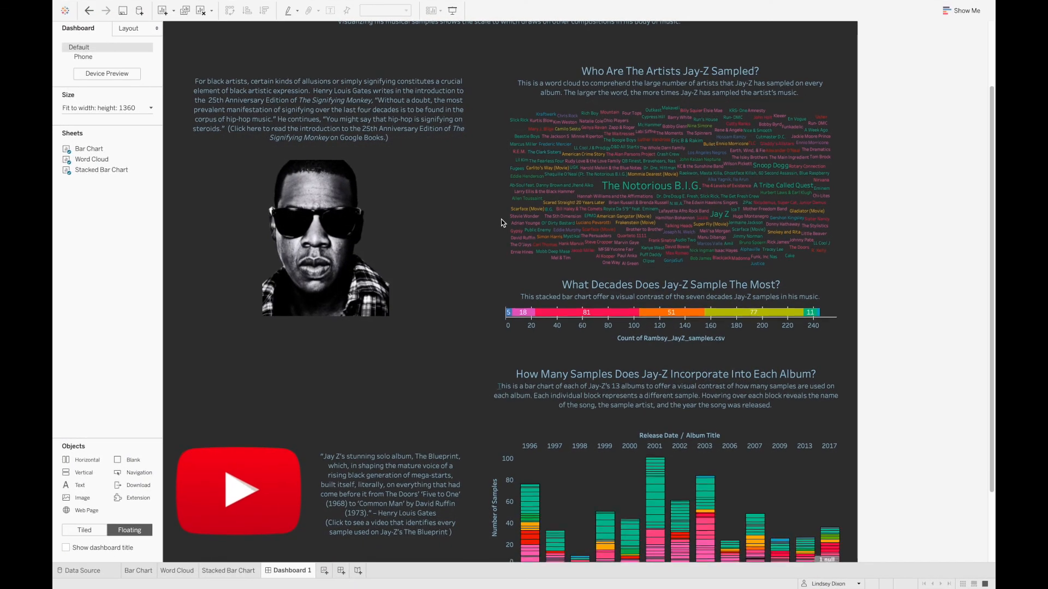
scroll(502, 223, down, 3)
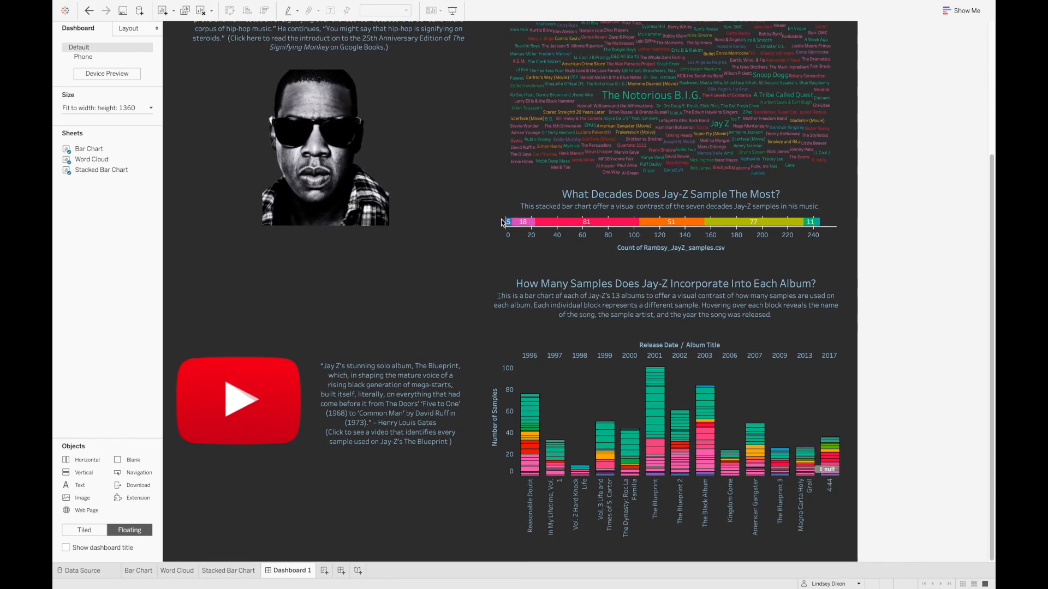
scroll(502, 222, up, 6)
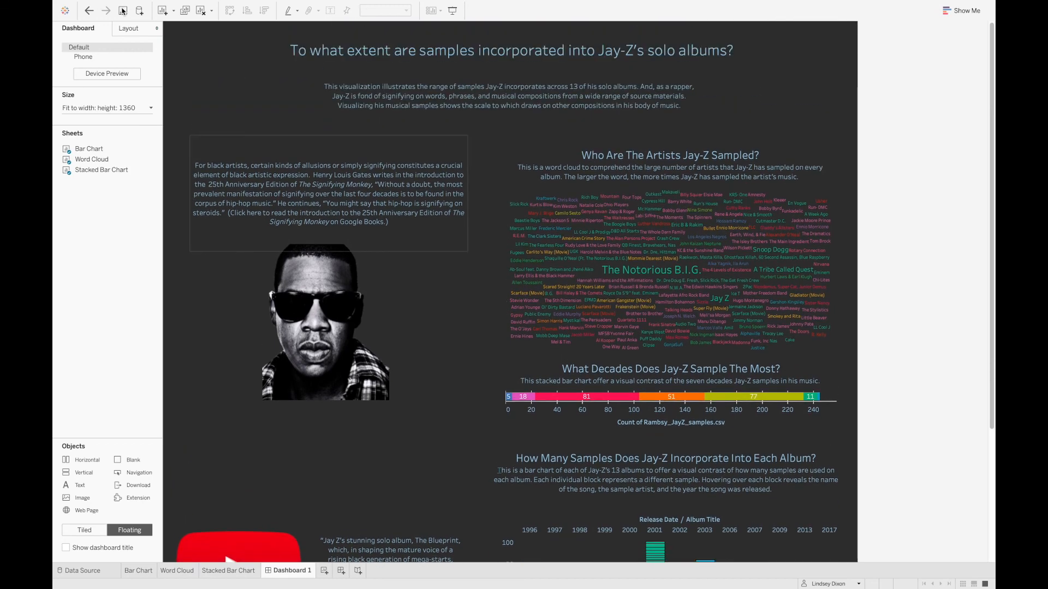
- Save the workbook to Tableau Public, overwriting the existing Jay-Z's Samples workbook
mouse_move(124, 12)
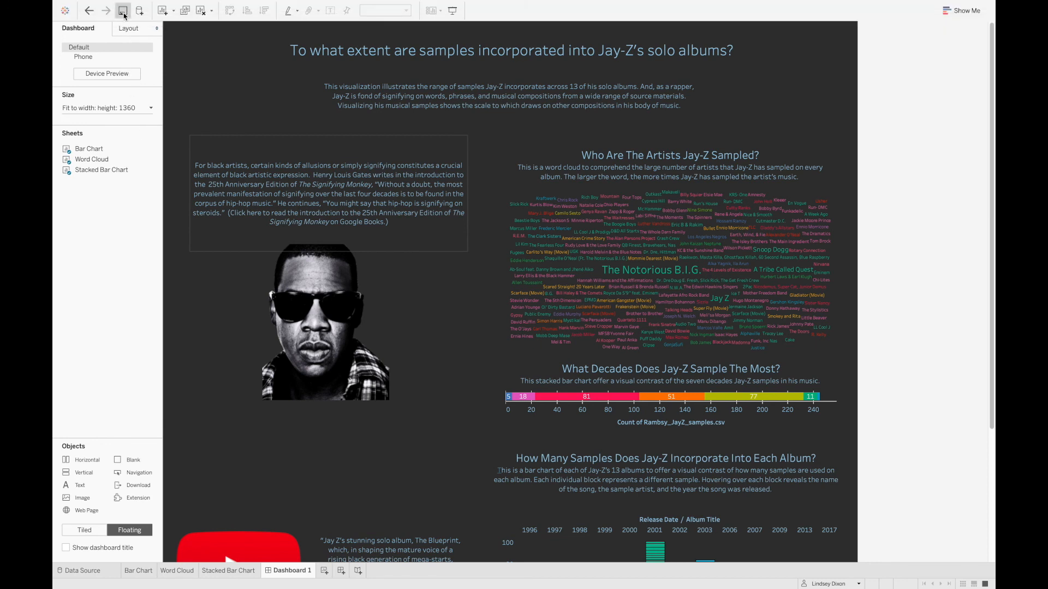
click(123, 12)
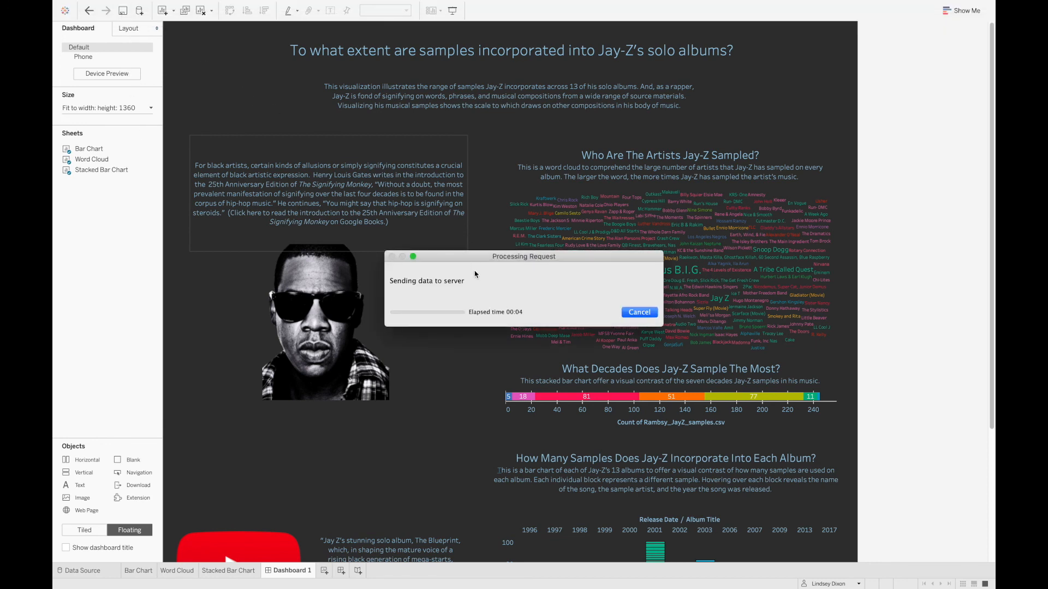
click(590, 323)
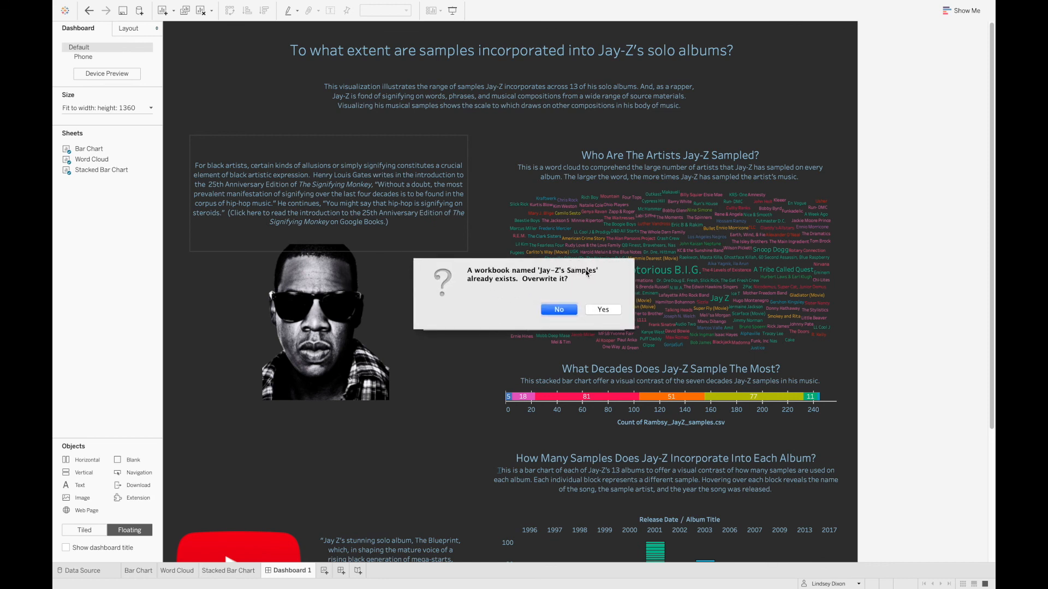
click(602, 310)
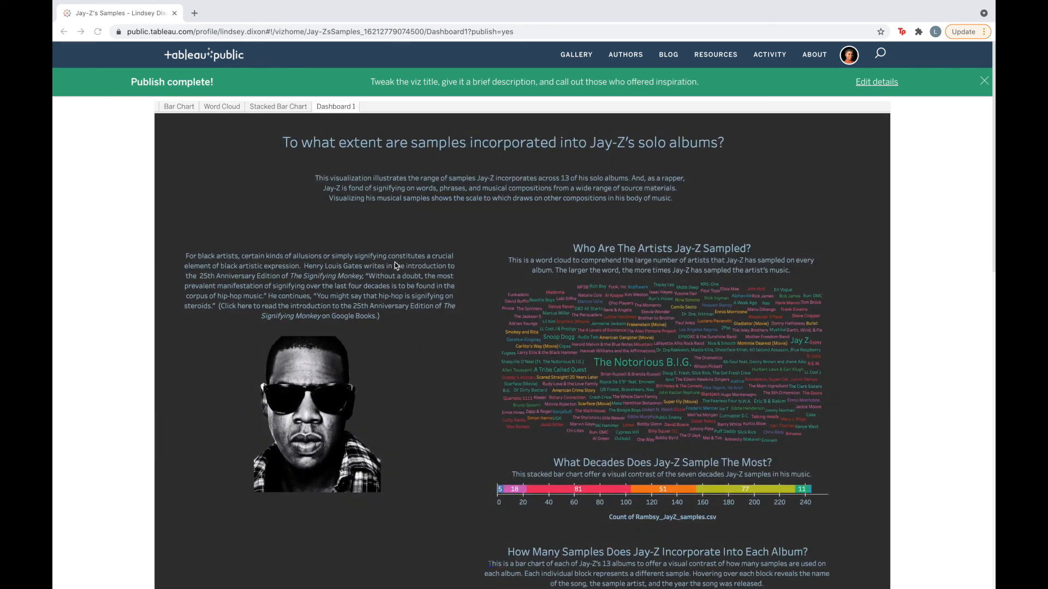
- Look over the published dashboard in the browser, from the title down to the bar chart and YouTube logo
scroll(500, 213, down, 3)
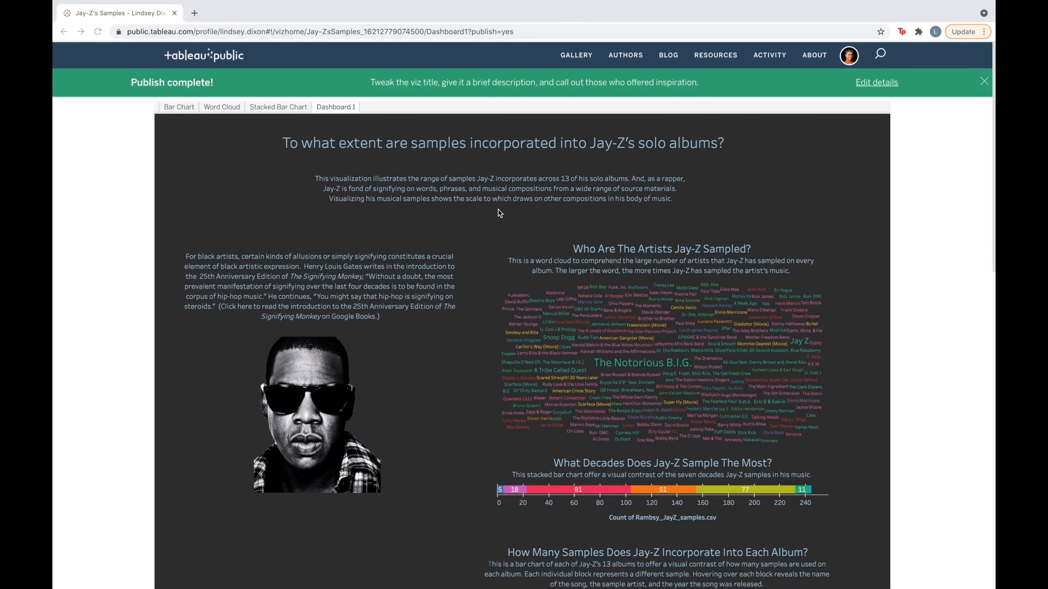
scroll(500, 213, down, 8)
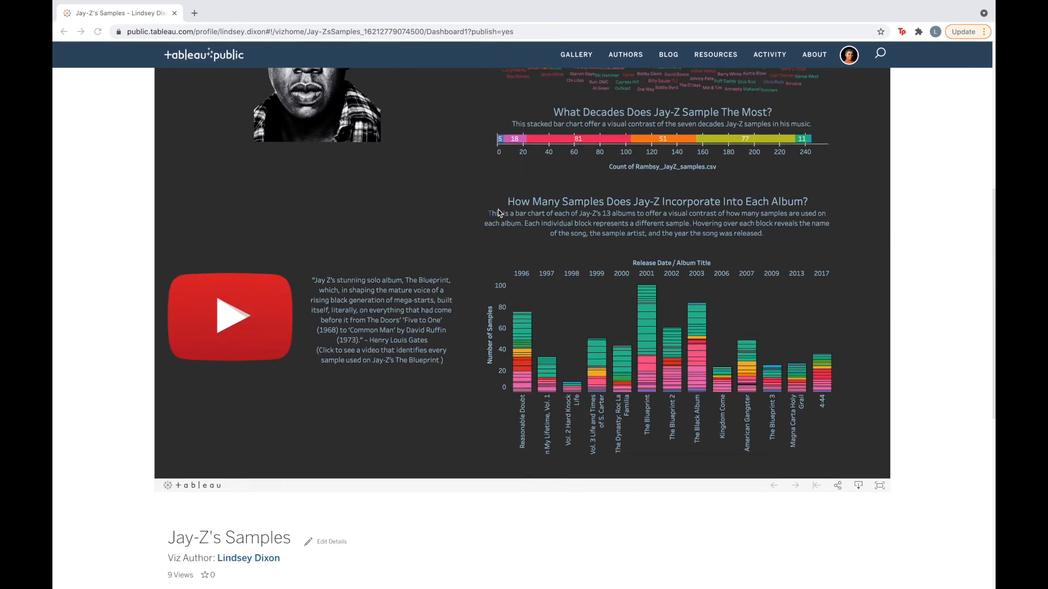
scroll(500, 213, up, 3)
scroll(500, 213, up, 6)
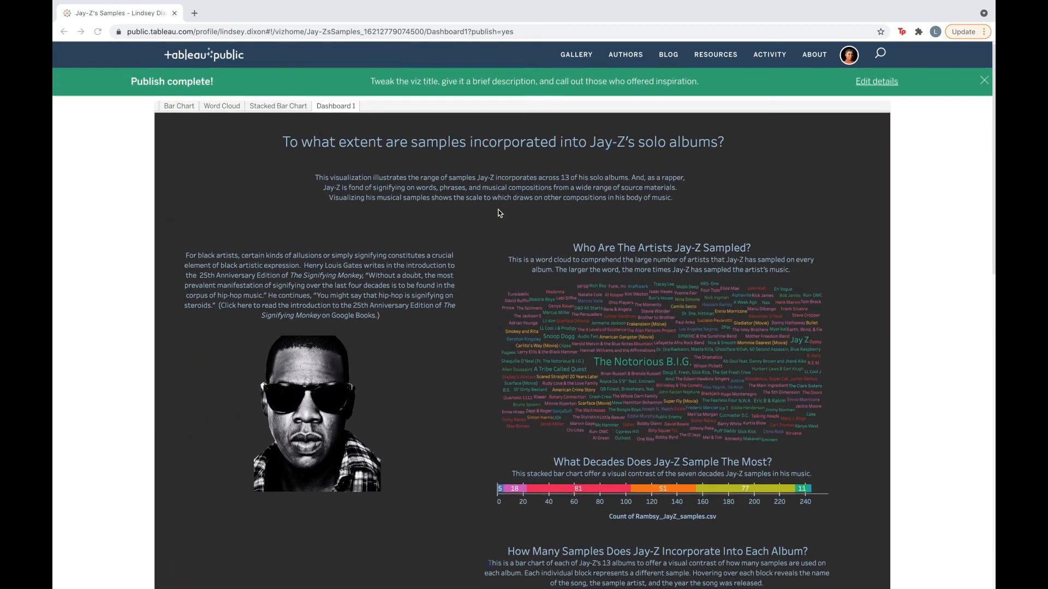